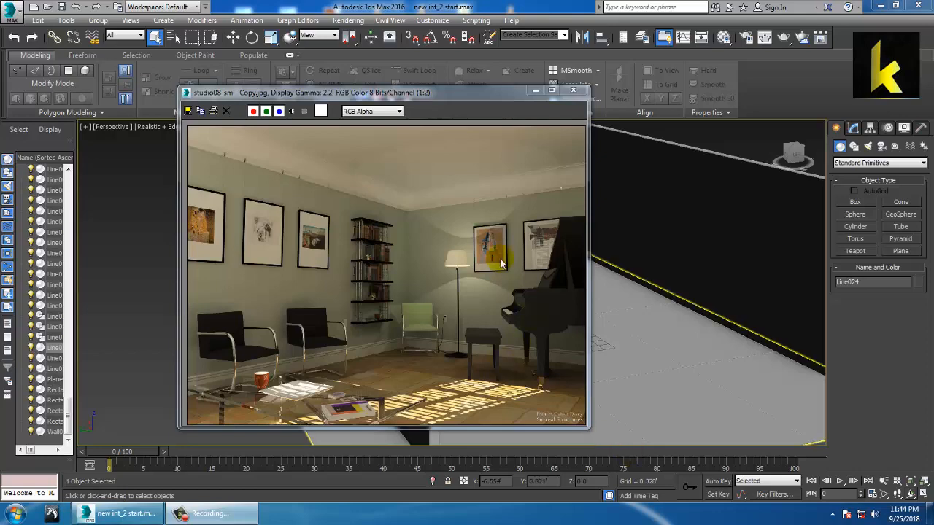
# Step: Move the reference image aside to uncover the model and enlarge the front view of the room
pyautogui.moveTo(450, 93); pyautogui.dragTo(271, 47)
pyautogui.keyDown('alt'); pyautogui.moveTo(715, 340); pyautogui.dragTo(771, 340, button='middle'); pyautogui.keyUp('alt')
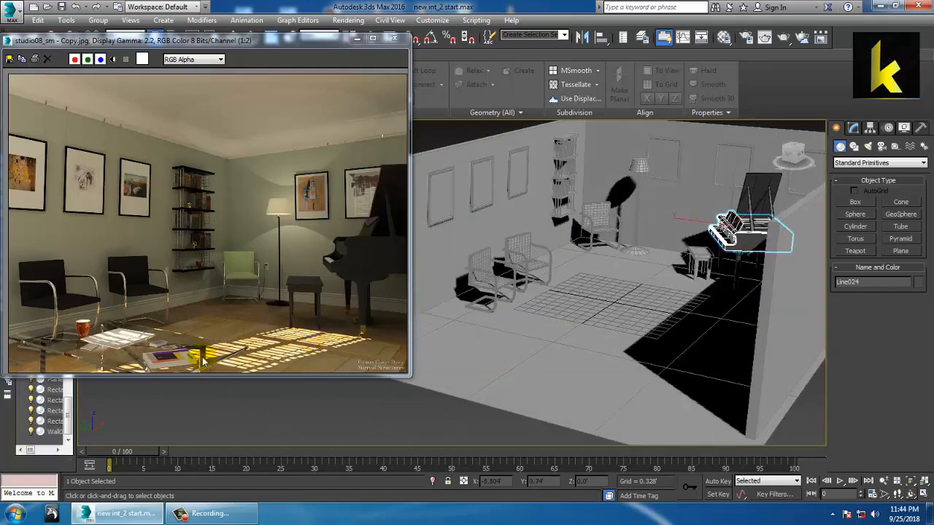
pyautogui.hotkey('alt', 'w')
pyautogui.middleClick(702, 198)
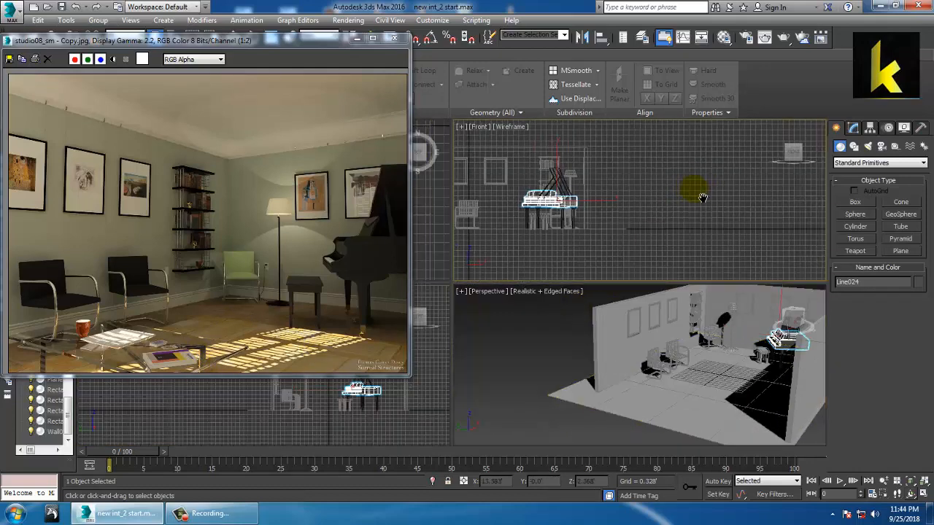
pyautogui.hotkey('alt', 'w')
pyautogui.moveTo(598, 206); pyautogui.dragTo(823, 143, button='middle')
pyautogui.moveTo(556, 284); pyautogui.dragTo(771, 215, button='middle')
pyautogui.scroll(-4, 744, 248)
pyautogui.scroll(3, 641, 294)
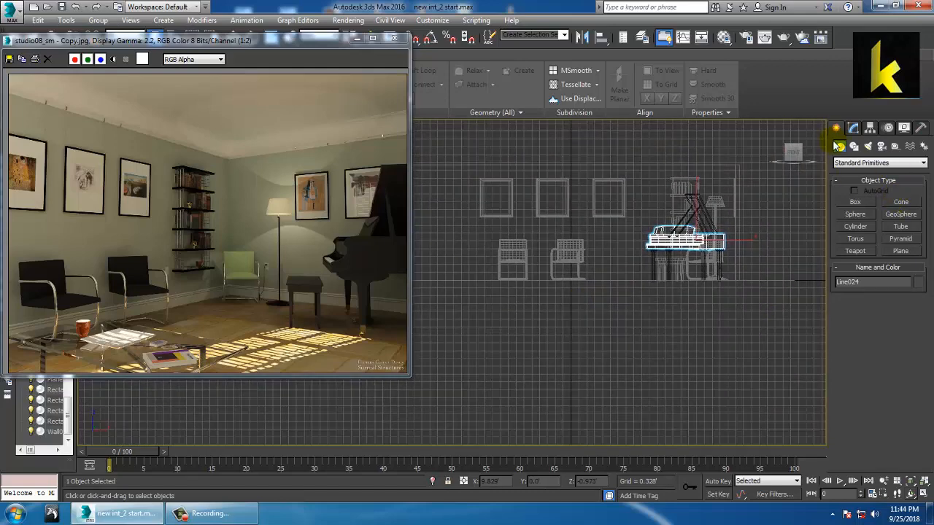
# Step: Draw an open three-segment line for the table legs, about 1.8' wide, on the floor between the chair and the piano
pyautogui.click(853, 147)
pyautogui.click(858, 211)
pyautogui.scroll(3, 548, 321)
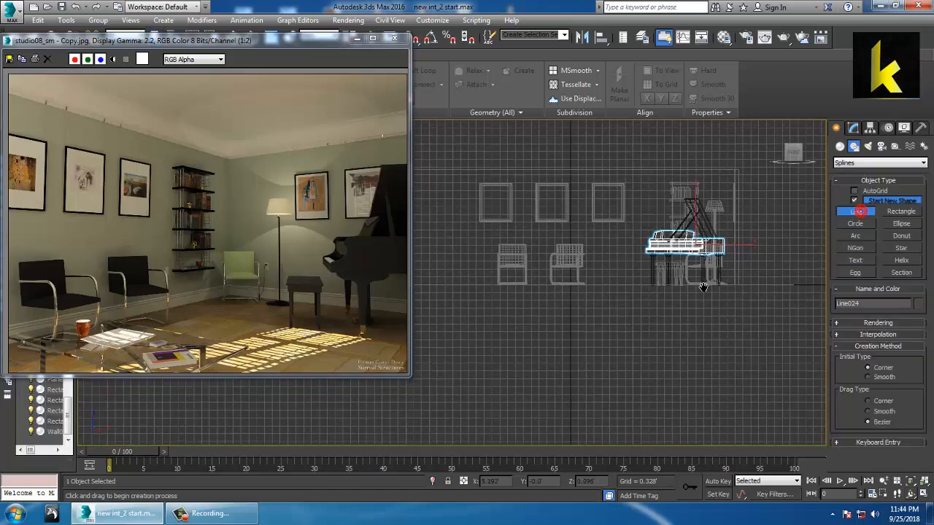
pyautogui.click(549, 313)
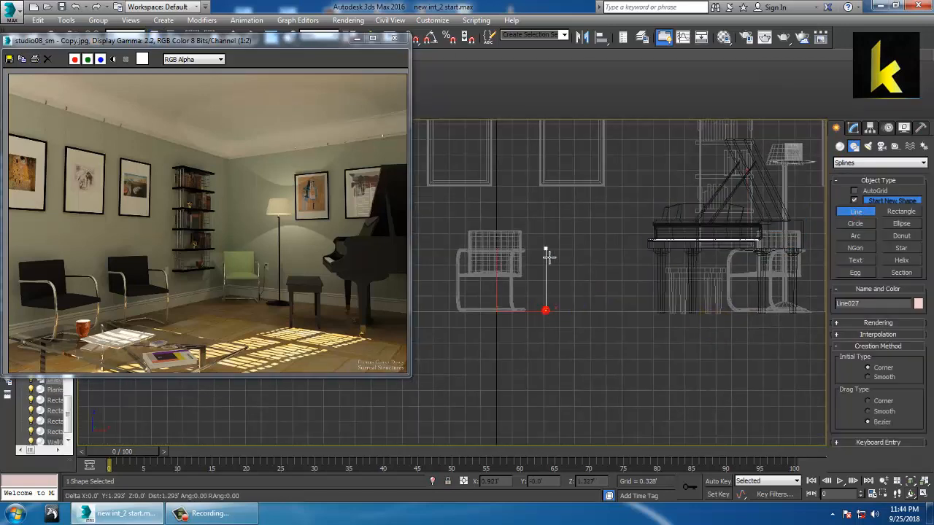
pyautogui.click(550, 278)
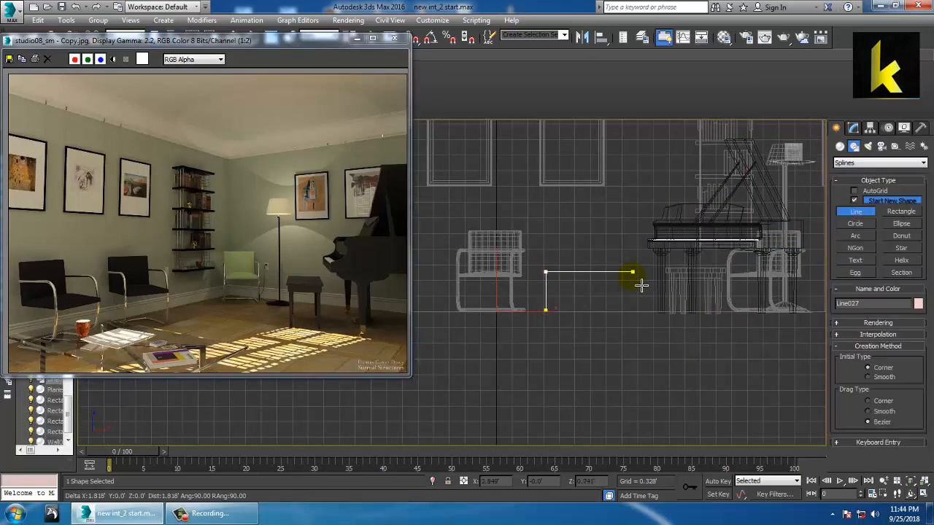
pyautogui.rightClick(646, 319)
pyautogui.rightClick(644, 320)
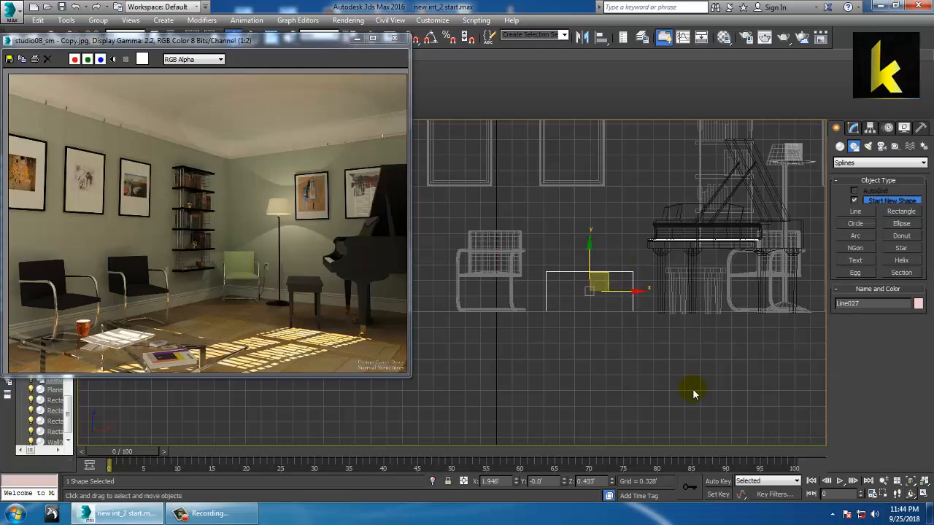
# Step: In the perspective view, move the leg line along X to about -5.5', onto the open floor in front of the chairs
pyautogui.hotkey('alt', 'w')
pyautogui.middleClick(750, 413)
pyautogui.hotkey('alt', 'w')
pyautogui.moveTo(687, 341); pyautogui.dragTo(659, 329, button='middle')
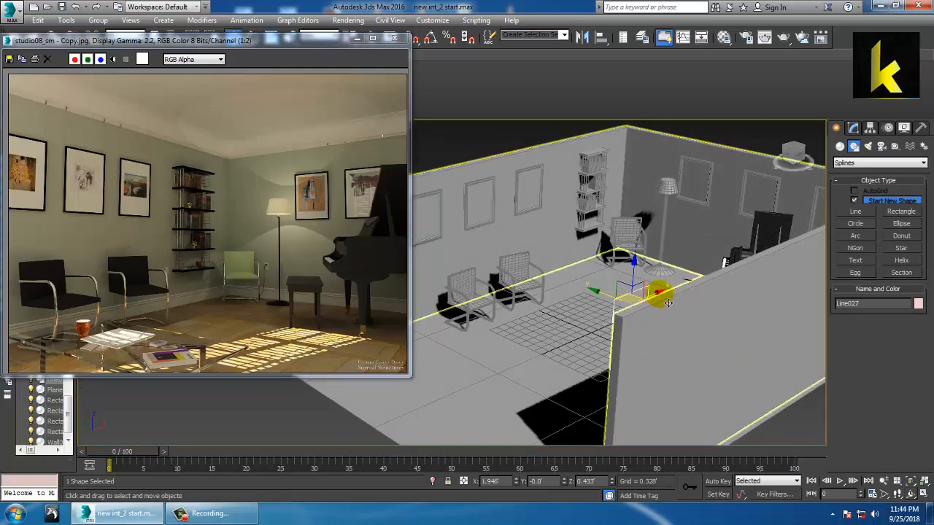
pyautogui.moveTo(658, 295); pyautogui.dragTo(500, 337)
pyautogui.keyDown('alt'); pyautogui.moveTo(658, 289); pyautogui.dragTo(660, 320, button='middle'); pyautogui.keyUp('alt')
# Step: Display the line as solid in the viewport with a rectangular section 0.185' long and 0.049' wide
pyautogui.click(852, 128)
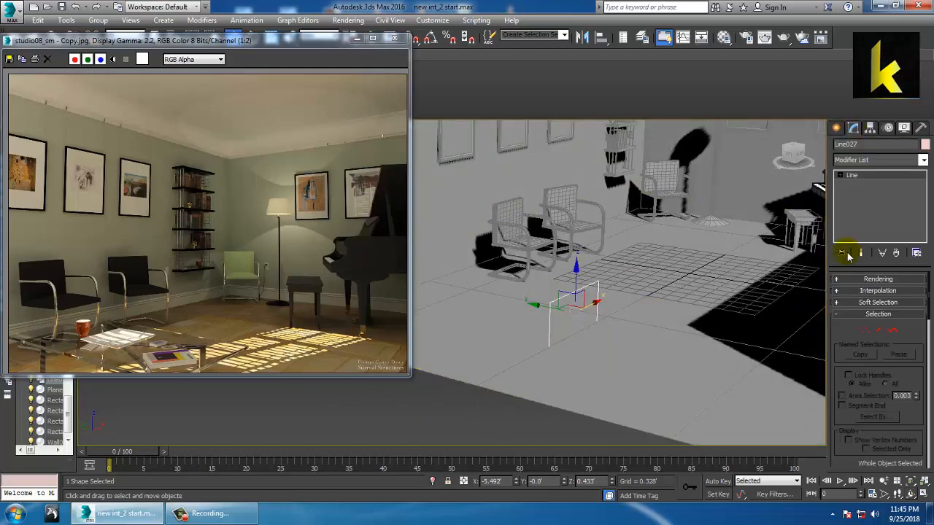
pyautogui.click(868, 279)
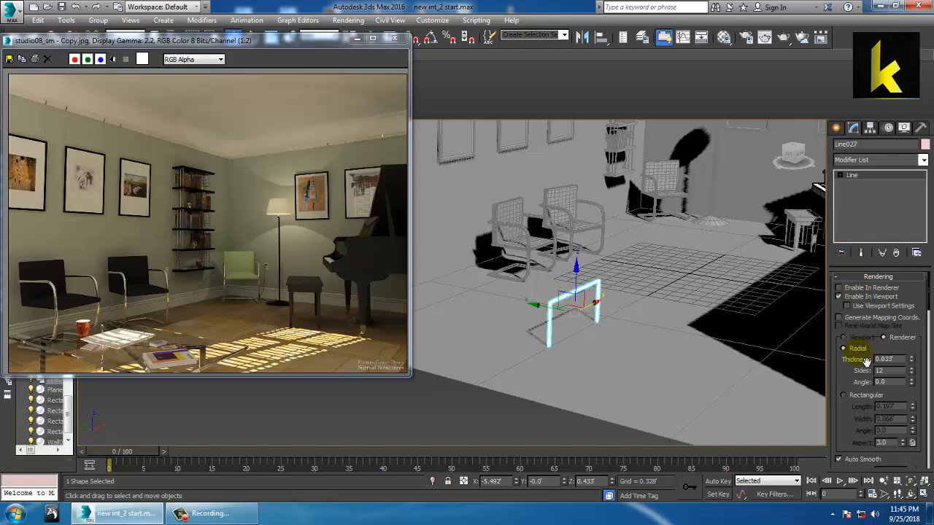
pyautogui.click(859, 398)
pyautogui.keyDown('alt'); pyautogui.moveTo(693, 326); pyautogui.dragTo(679, 308, button='middle'); pyautogui.keyUp('alt')
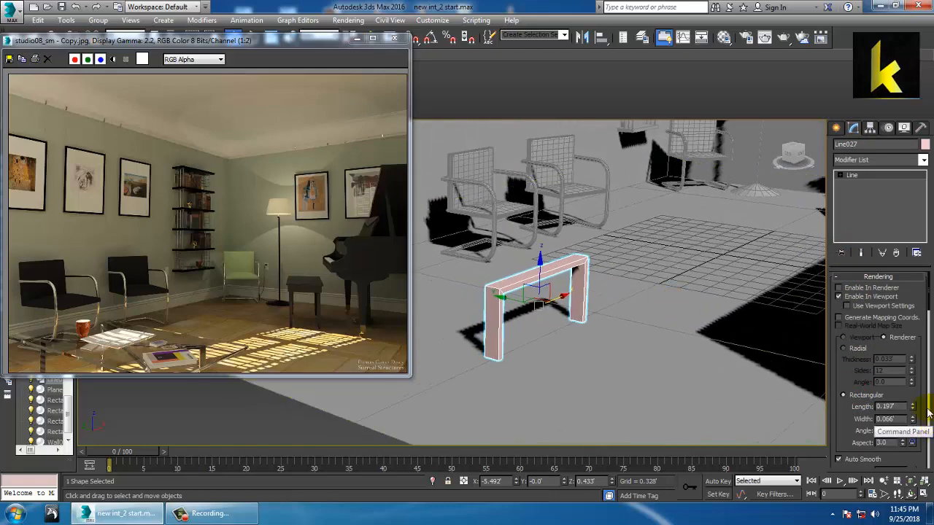
pyautogui.moveTo(913, 408); pyautogui.dragTo(924, 444)
# Step: Adjust the leg frame's height relative to the floor and rotate it about 49° around its vertical axis
pyautogui.keyDown('alt'); pyautogui.moveTo(711, 346); pyautogui.dragTo(645, 302, button='middle'); pyautogui.keyUp('alt')
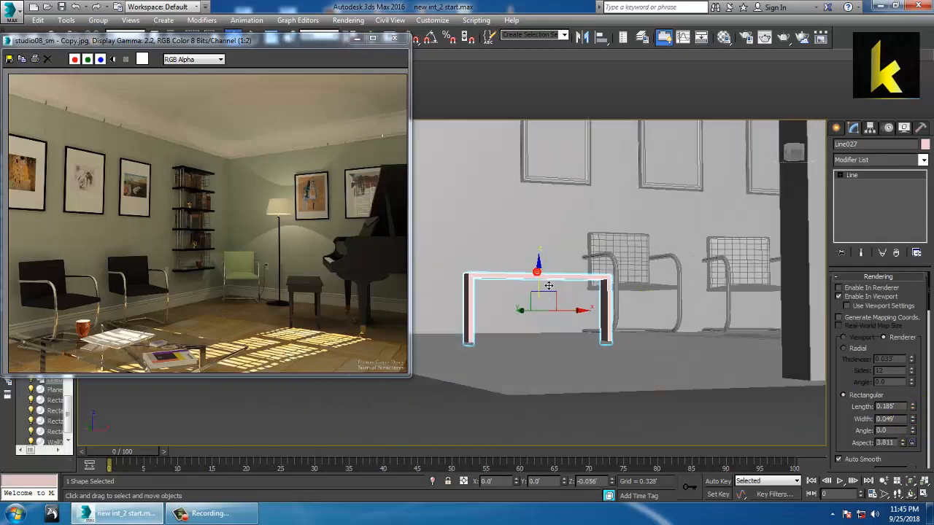
pyautogui.keyDown('alt'); pyautogui.moveTo(546, 281); pyautogui.dragTo(563, 323, button='middle'); pyautogui.keyUp('alt')
pyautogui.press('e')
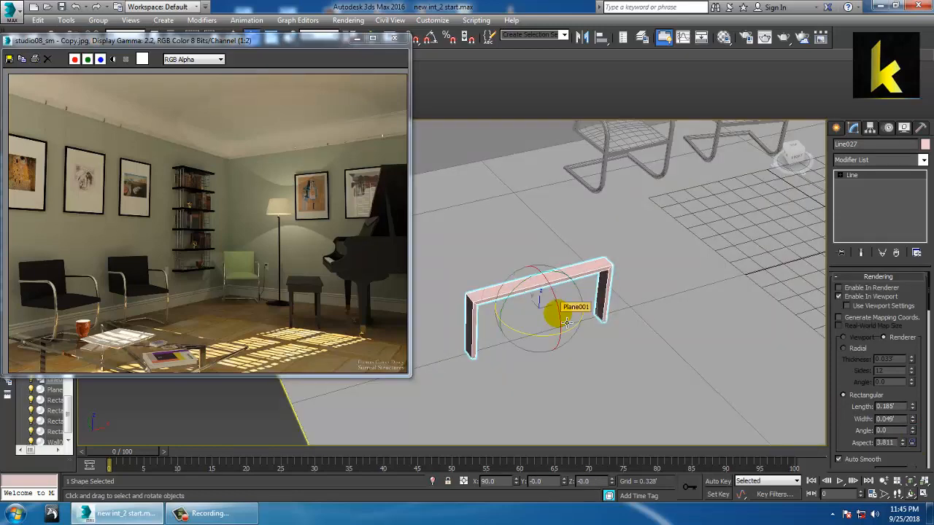
pyautogui.moveTo(550, 346); pyautogui.dragTo(604, 338)
pyautogui.keyDown('alt'); pyautogui.moveTo(605, 338); pyautogui.dragTo(601, 317, button='middle'); pyautogui.keyUp('alt')
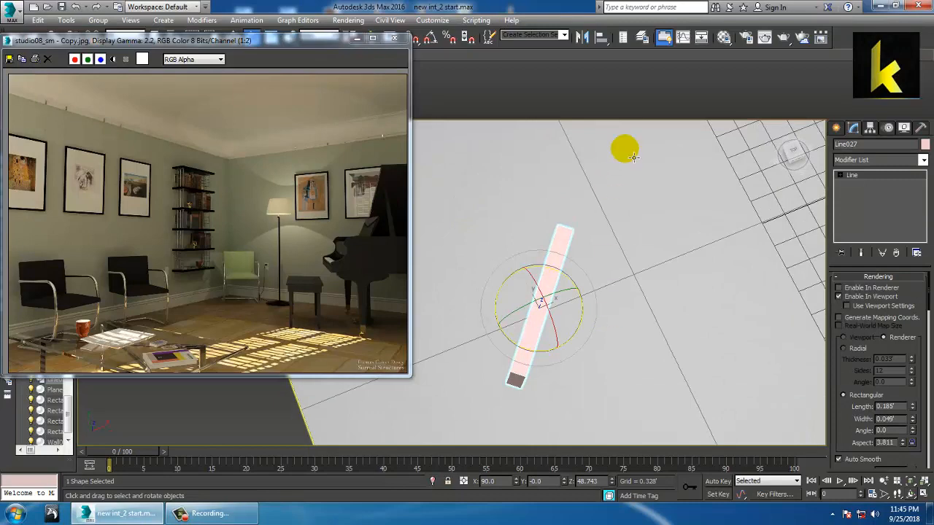
# Step: Mirror the leg frame across the X axis as a copy to form a crossed table base
pyautogui.click(585, 39)
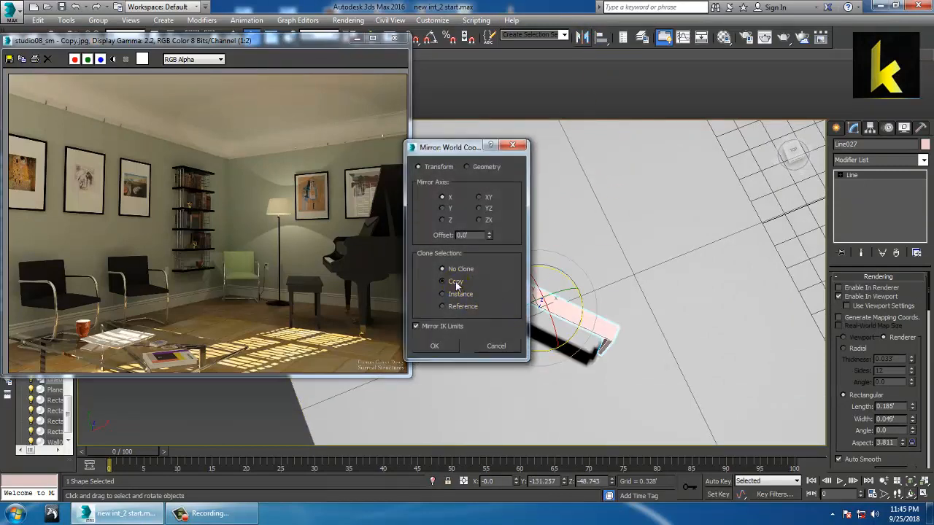
pyautogui.click(456, 283)
pyautogui.click(448, 345)
# Step: Select both crossed leg frames in the top view and scale them up slightly
pyautogui.keyDown('alt'); pyautogui.moveTo(600, 314); pyautogui.dragTo(632, 329, button='middle'); pyautogui.keyUp('alt')
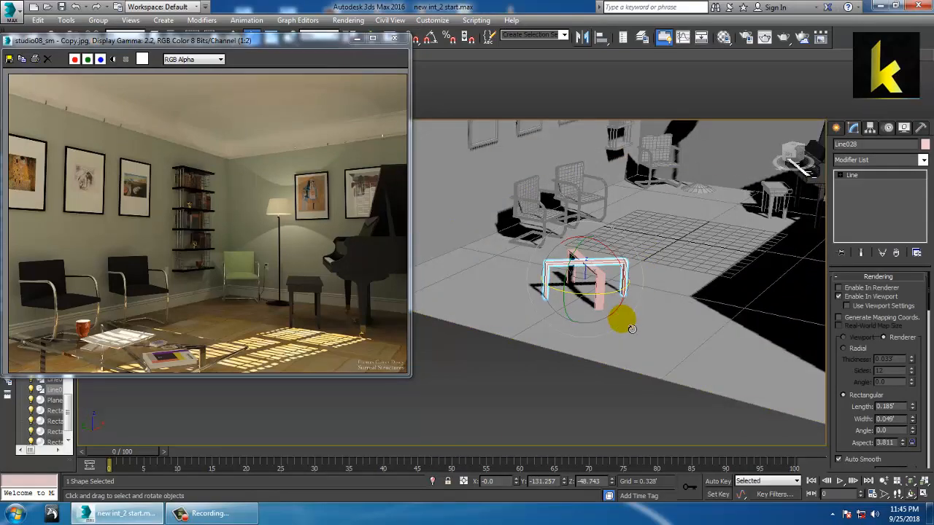
pyautogui.hotkey('alt', 'w')
pyautogui.click(448, 227)
pyautogui.hotkey('alt', 'w')
pyautogui.scroll(-5, 704, 227)
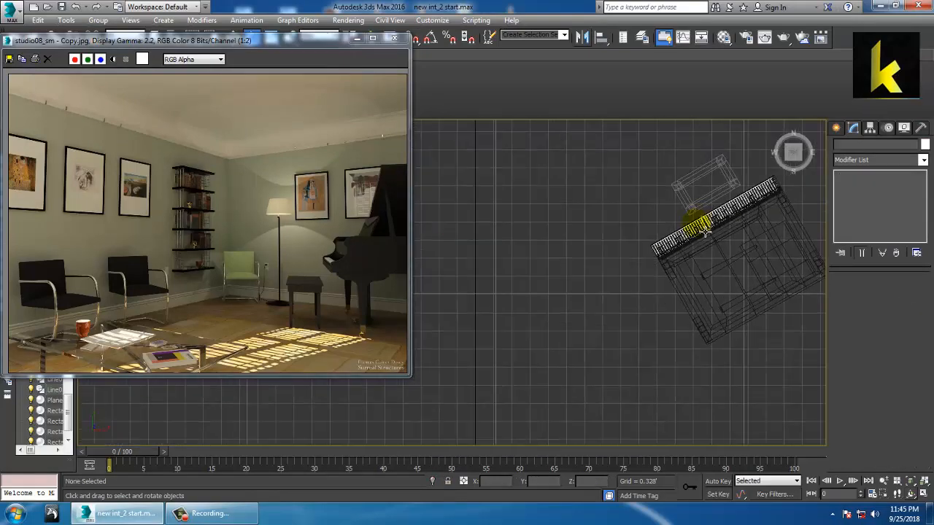
pyautogui.moveTo(569, 194); pyautogui.dragTo(677, 265, button='middle')
pyautogui.scroll(2, 677, 266)
pyautogui.moveTo(623, 274); pyautogui.dragTo(561, 291, button='middle')
pyautogui.click(561, 294)
pyautogui.keyDown('ctrl'); pyautogui.click(577, 273); pyautogui.keyUp('ctrl')
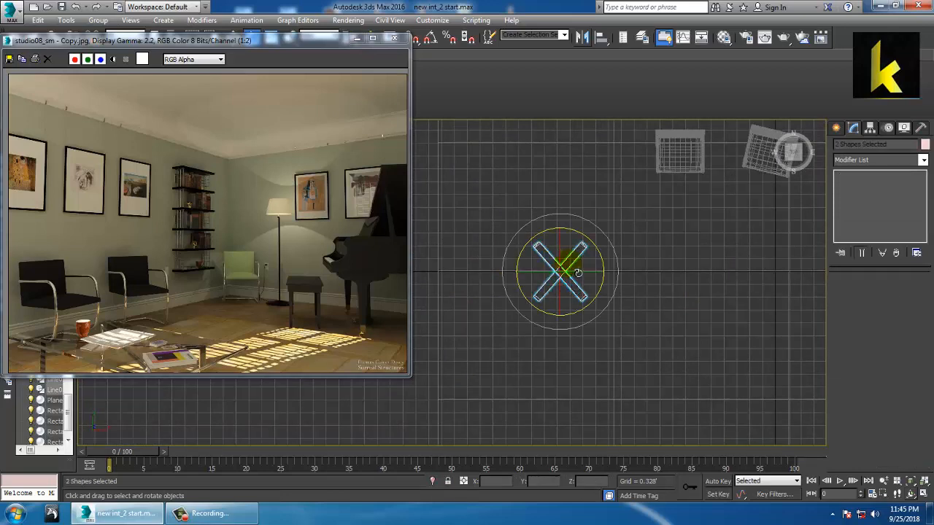
pyautogui.press('w')
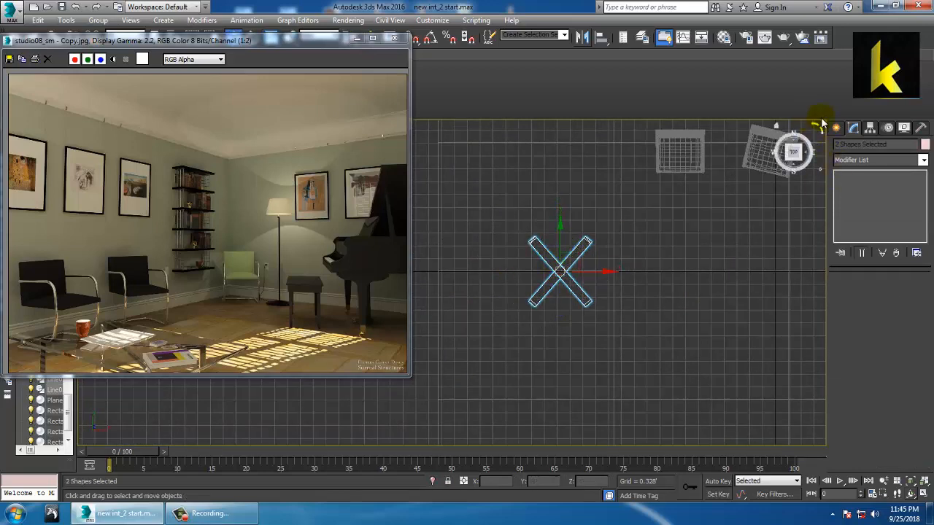
# Step: Create a thin box about 3.3' long and 2.2' wide over the crossed legs as the tabletop
pyautogui.click(835, 128)
pyautogui.click(840, 146)
pyautogui.click(855, 202)
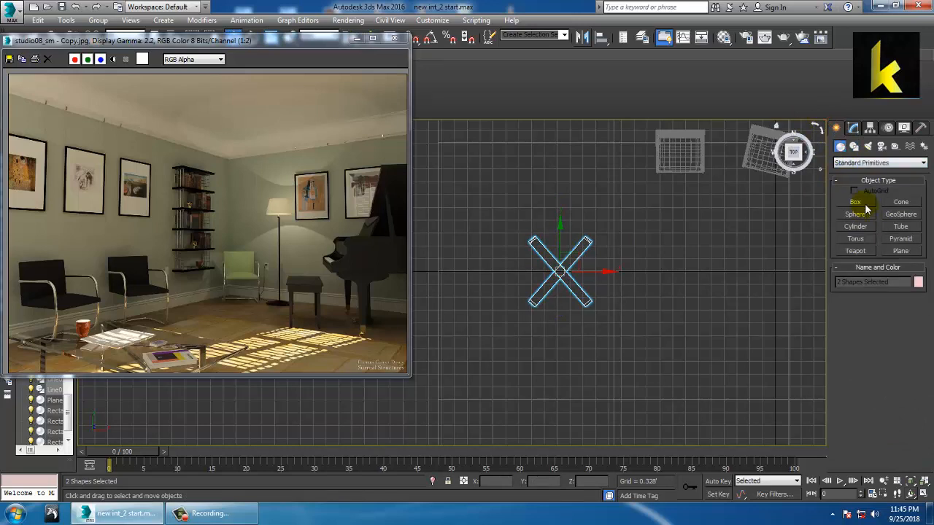
pyautogui.moveTo(518, 202); pyautogui.dragTo(611, 342)
pyautogui.click(609, 339)
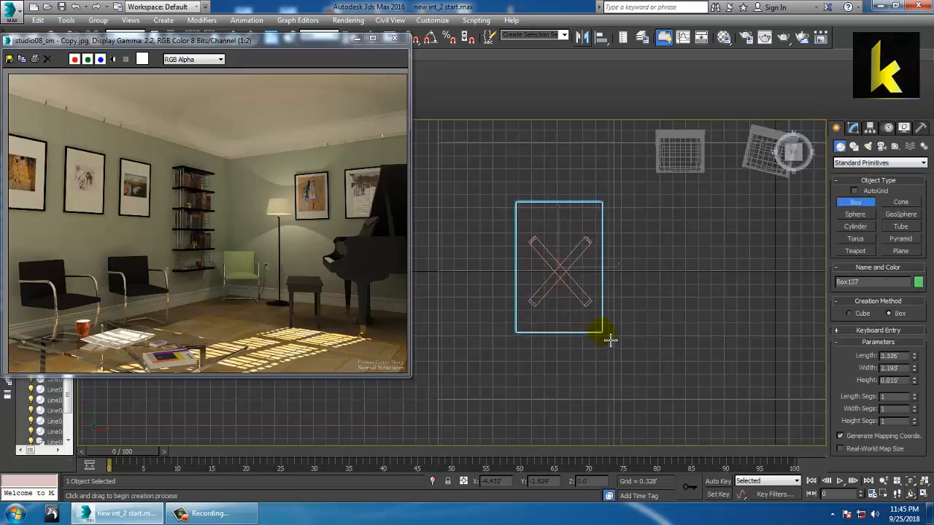
pyautogui.rightClick(610, 341)
# Step: Flatten the tabletop box to about 42% of its height and raise it about 0.89' onto the legs
pyautogui.hotkey('alt', 'w')
pyautogui.click(677, 389)
pyautogui.hotkey('alt', 'w')
pyautogui.moveTo(636, 329); pyautogui.dragTo(711, 369, button='middle')
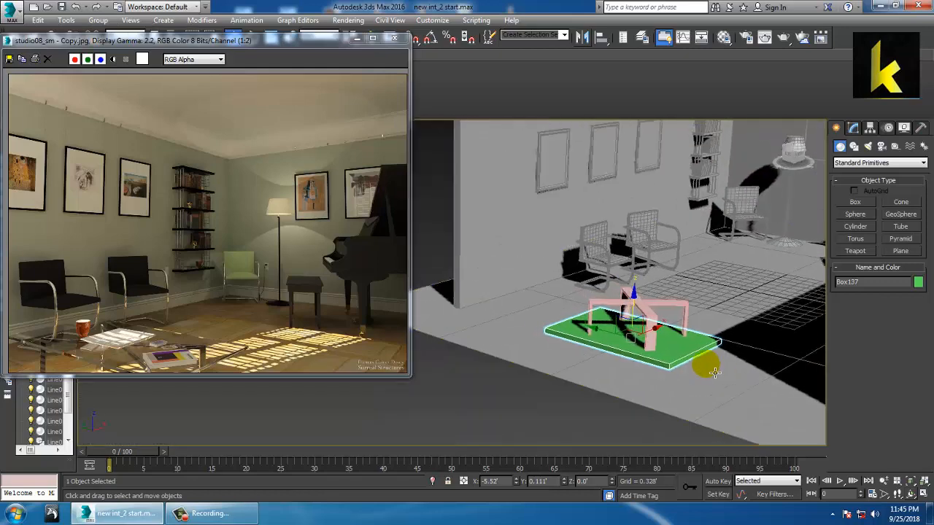
pyautogui.scroll(4, 709, 368)
pyautogui.press('r')
pyautogui.moveTo(568, 275); pyautogui.dragTo(578, 217)
pyautogui.press('w')
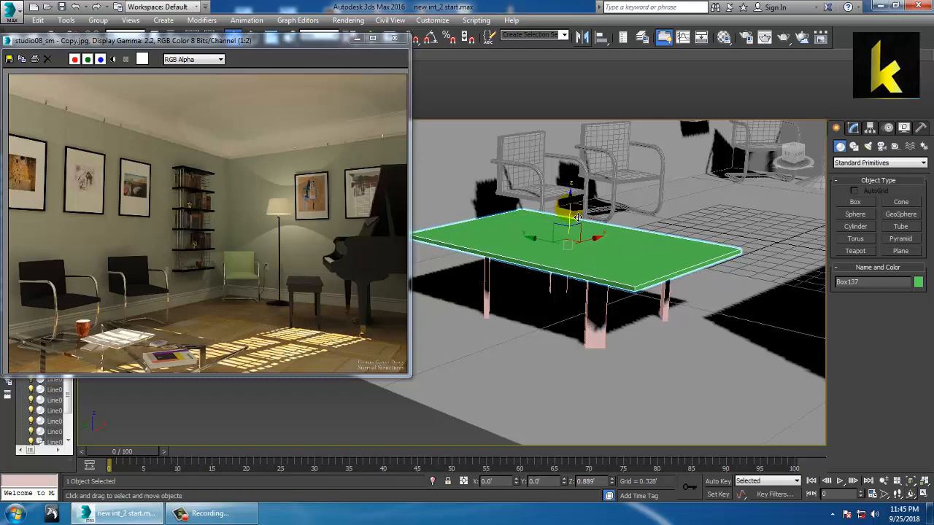
# Step: Scale the tabletop down uniformly to about 82% in length and width
pyautogui.press('r')
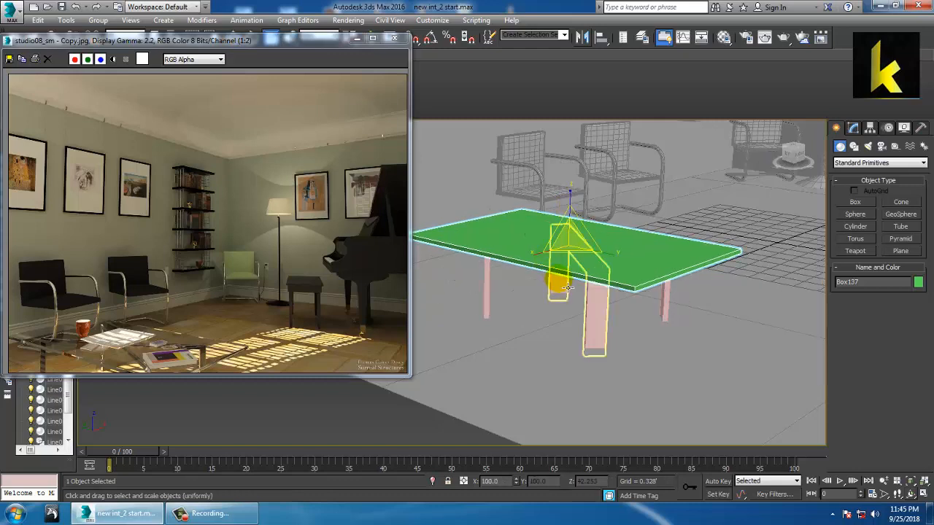
pyautogui.moveTo(572, 250); pyautogui.dragTo(575, 264)
pyautogui.keyDown('alt'); pyautogui.moveTo(656, 302); pyautogui.dragTo(698, 318, button='middle'); pyautogui.keyUp('alt')
pyautogui.scroll(3, 704, 312)
pyautogui.scroll(-4, 673, 318)
pyautogui.scroll(3, 679, 319)
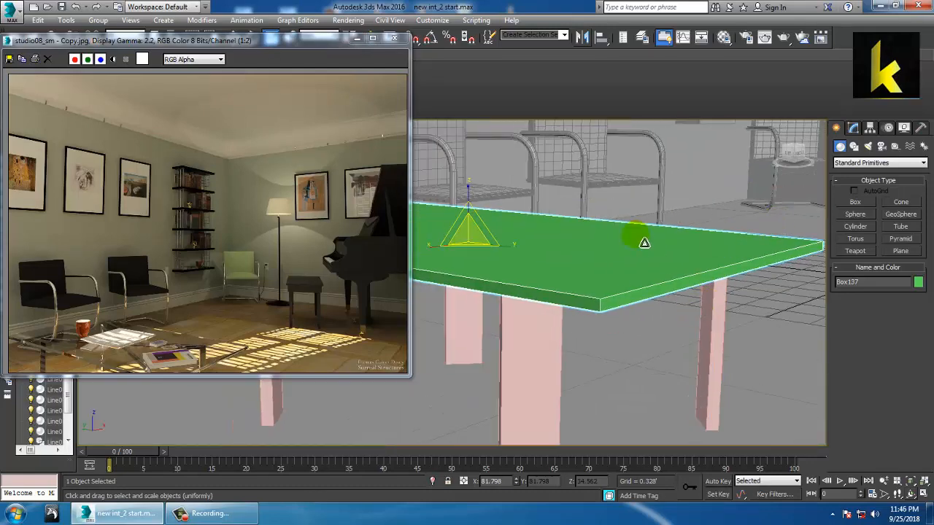
# Step: Convert the tabletop box to Editable Poly and enter edge editing
pyautogui.rightClick(634, 233)
pyautogui.moveTo(719, 350)
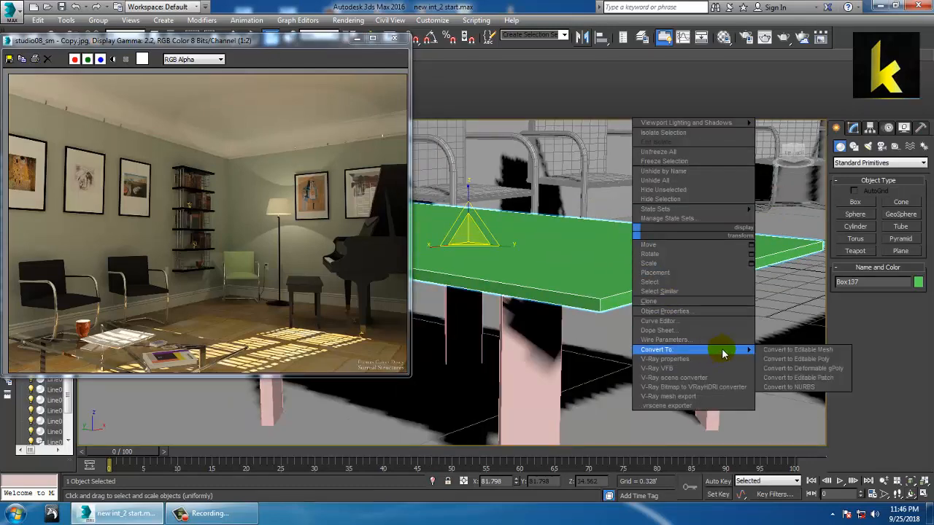
pyautogui.click(779, 359)
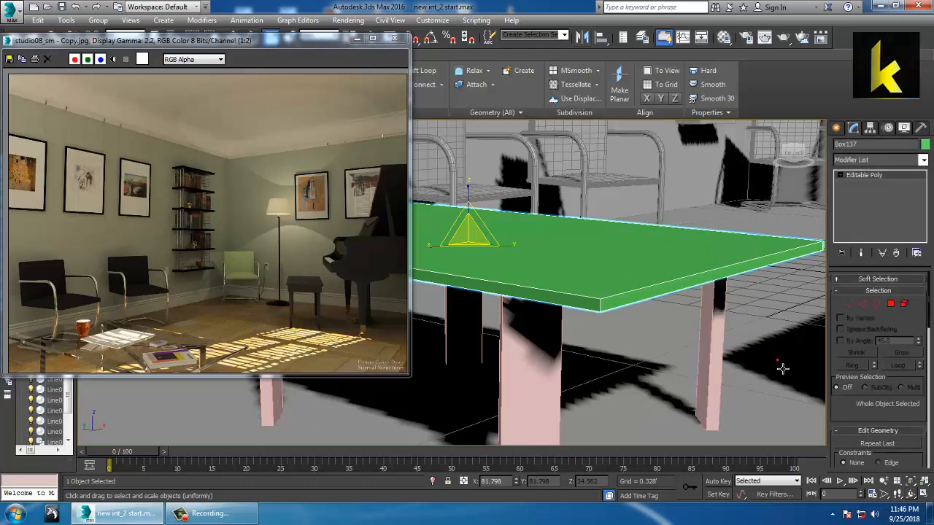
pyautogui.click(866, 306)
# Step: Select the horizontal edges at the tabletop's end and extend the selection to the parallel edges with Ring
pyautogui.click(630, 303)
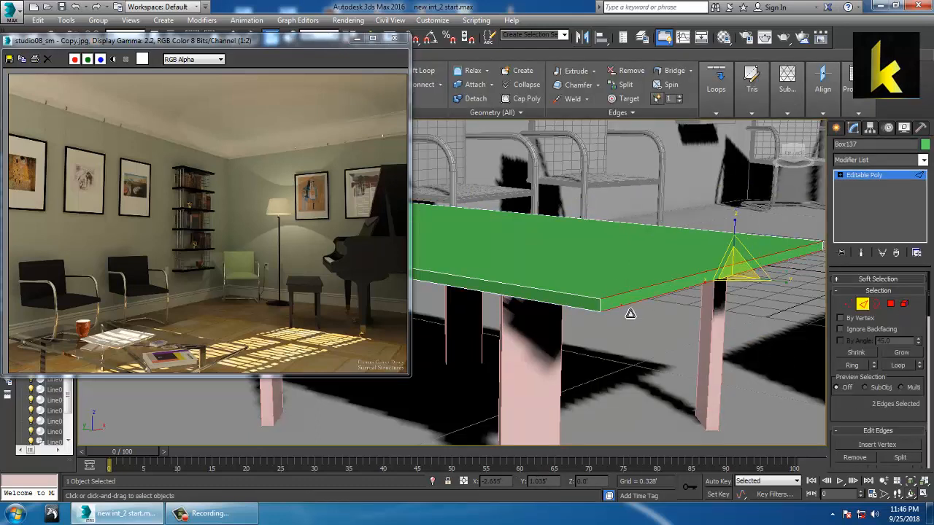
pyautogui.click(860, 366)
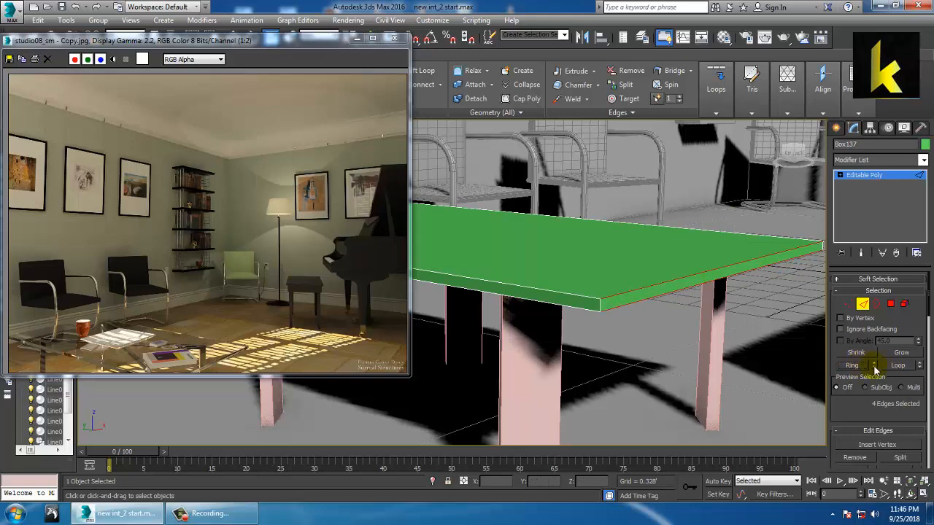
pyautogui.hotkey('alt', 'w')
pyautogui.middleClick(642, 205)
pyautogui.hotkey('alt', 'w')
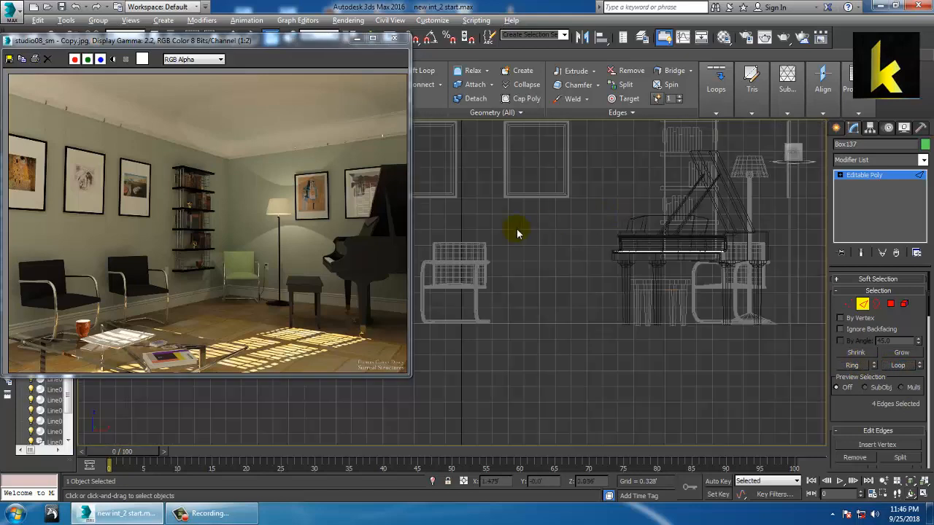
# Step: Select all edges of the tabletop
pyautogui.hotkey('alt', 'w')
pyautogui.scroll(2, 492, 206)
pyautogui.moveTo(492, 206); pyautogui.dragTo(590, 245, button='middle')
pyautogui.scroll(4, 590, 246)
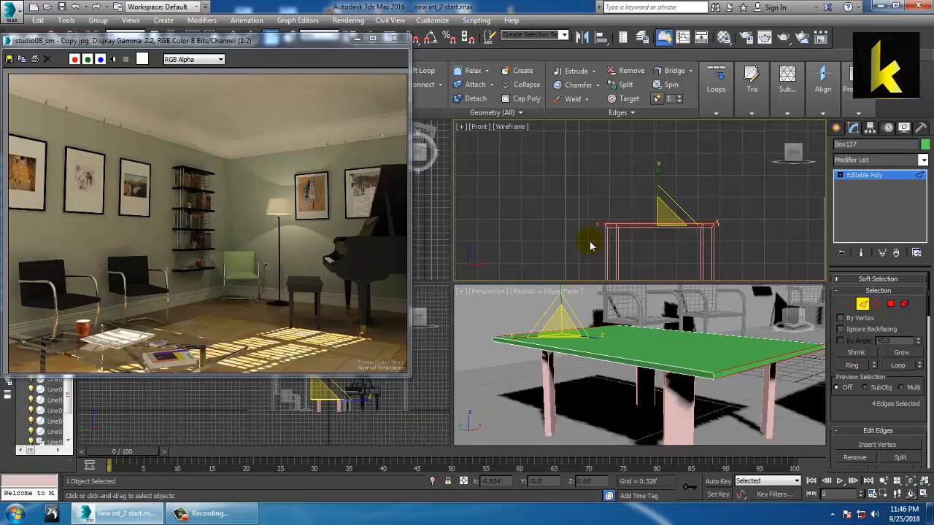
pyautogui.moveTo(872, 284); pyautogui.dragTo(872, 285)
pyautogui.scroll(2, 688, 242)
pyautogui.scroll(4, 727, 365)
pyautogui.hotkey('alt', 'w')
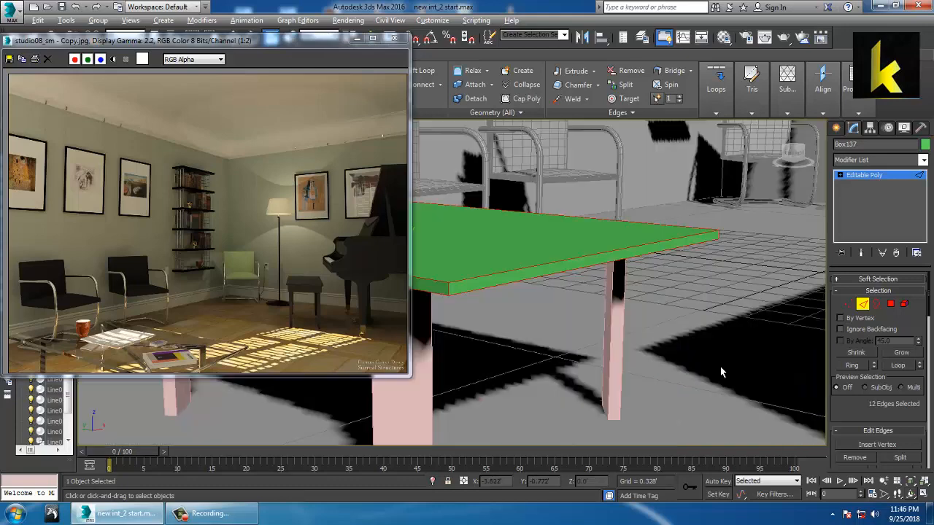
# Step: Remove the four vertical corner edges from the tabletop's edge selection in the front view
pyautogui.moveTo(454, 304); pyautogui.dragTo(544, 319, button='middle')
pyautogui.hotkey('alt', 'w')
pyautogui.middleClick(630, 221)
pyautogui.hotkey('alt', 'w')
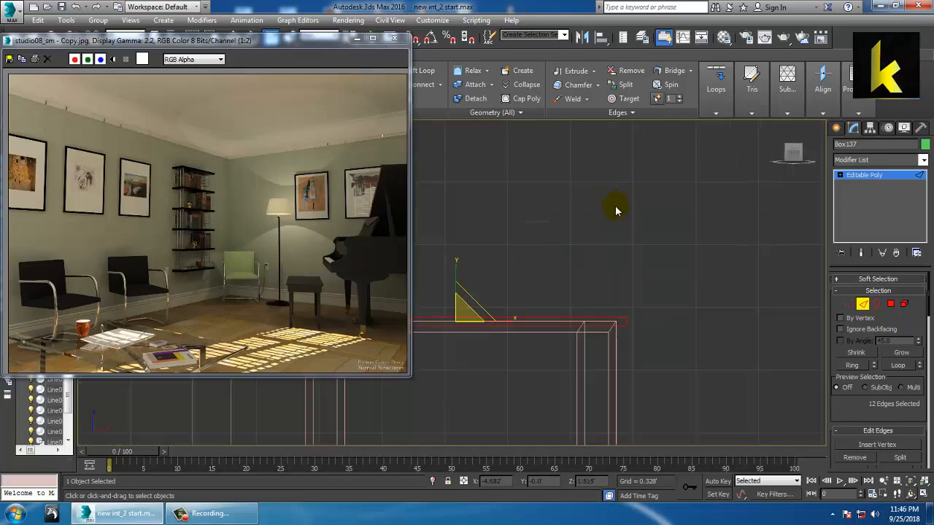
pyautogui.moveTo(595, 289); pyautogui.dragTo(714, 292, button='middle')
pyautogui.scroll(-2, 714, 291)
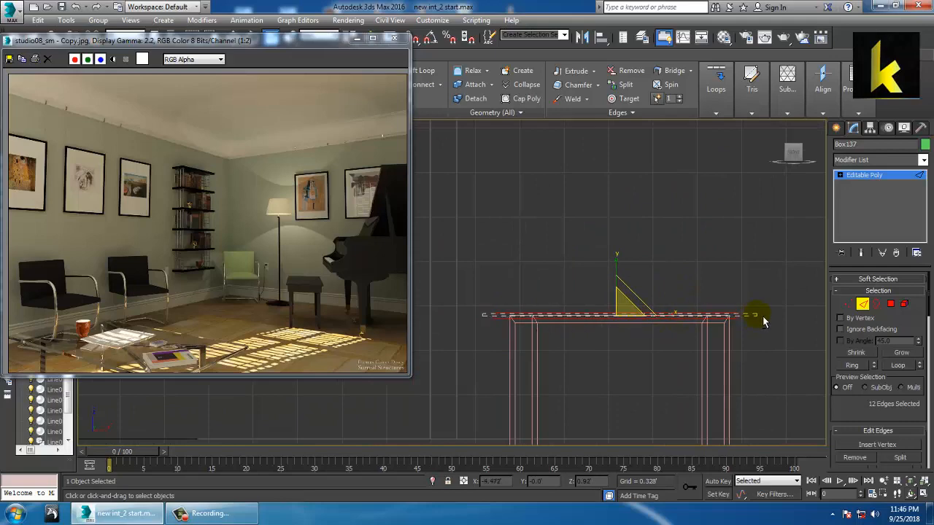
pyautogui.hotkey('alt', 'w')
pyautogui.middleClick(715, 384)
pyautogui.hotkey('alt', 'w')
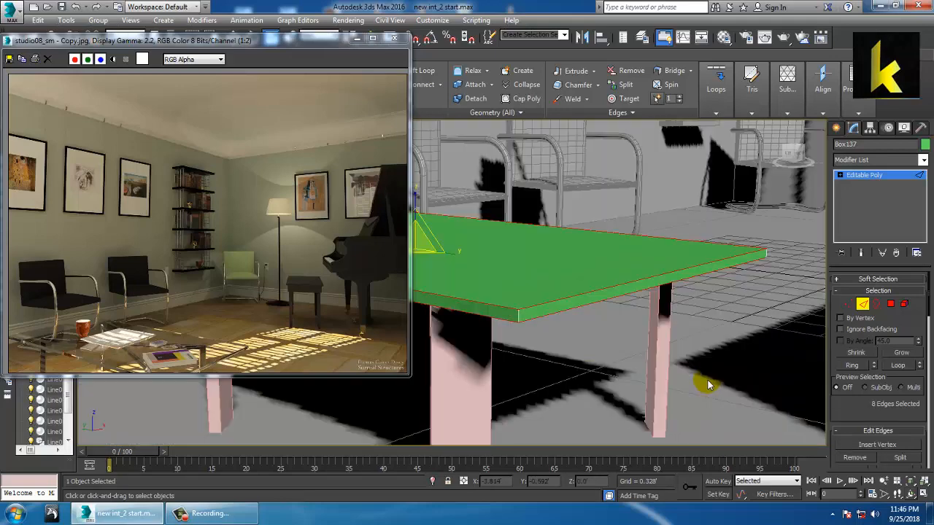
# Step: Chamfer the tabletop's selected edges by about 0.041' with 4 segments and leave edge editing
pyautogui.keyDown('alt'); pyautogui.moveTo(707, 380); pyautogui.dragTo(726, 377, button='middle'); pyautogui.keyUp('alt')
pyautogui.scroll(-5, 861, 364)
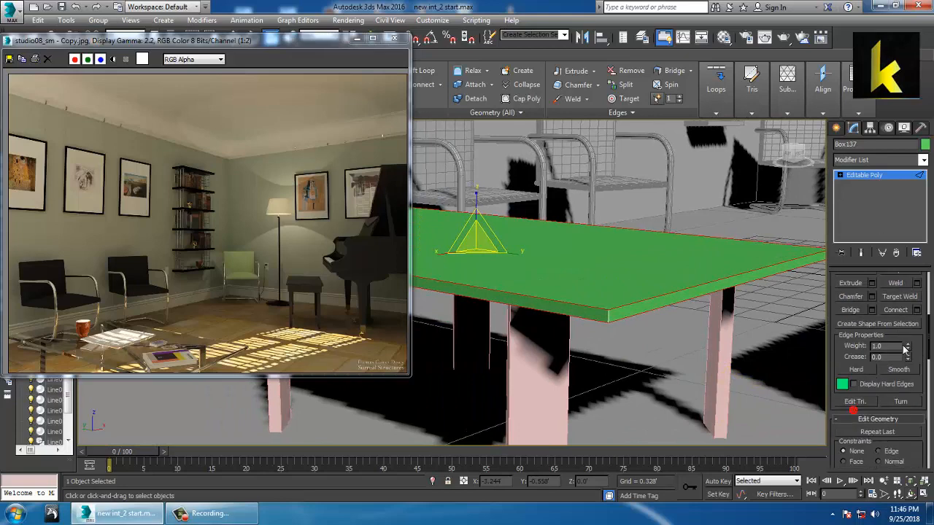
pyautogui.click(872, 297)
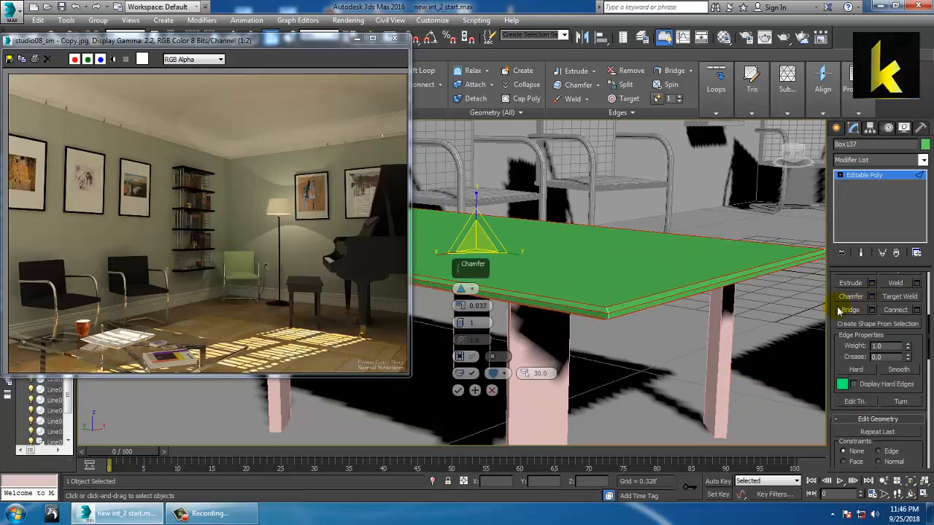
pyautogui.moveTo(464, 321)
pyautogui.mouseDown()
pyautogui.moveTo(464, 301)
pyautogui.moveTo(466, 310)
pyautogui.mouseUp()
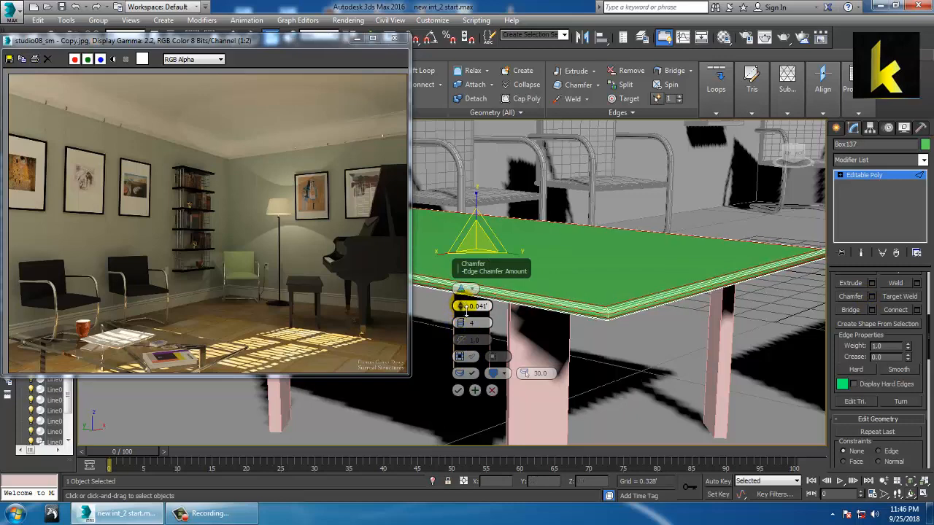
pyautogui.click(456, 389)
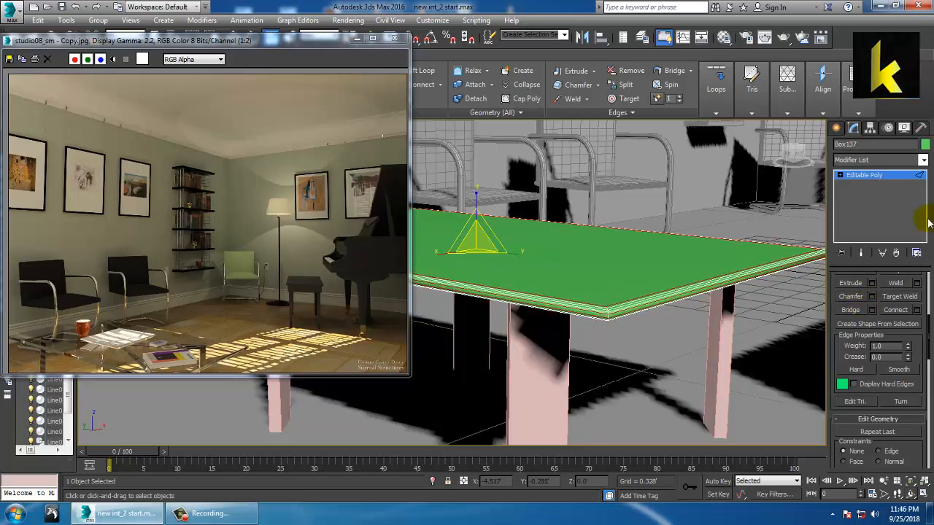
pyautogui.click(847, 175)
# Step: Copy a book from the upper part of the wall bookshelf out into the open space beside the shelf
pyautogui.scroll(-10, 655, 343)
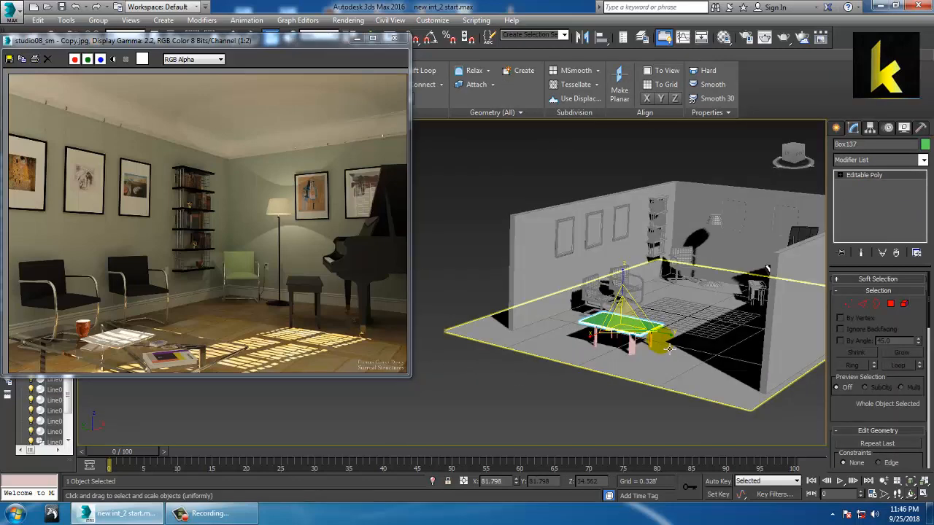
pyautogui.click(602, 392)
pyautogui.keyDown('alt'); pyautogui.moveTo(582, 347); pyautogui.dragTo(612, 339, button='middle'); pyautogui.keyUp('alt')
pyautogui.moveTo(612, 338); pyautogui.dragTo(617, 356, button='middle')
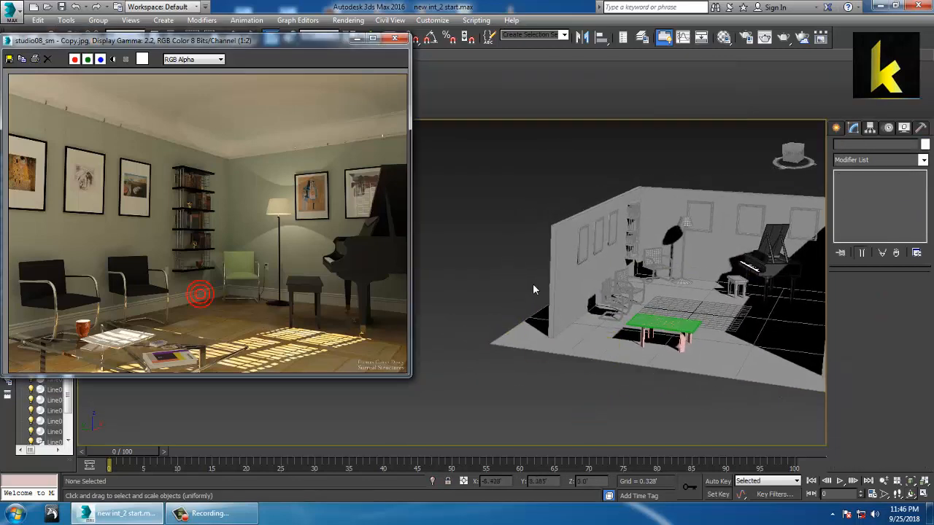
pyautogui.scroll(5, 675, 362)
pyautogui.keyDown('alt'); pyautogui.moveTo(675, 363); pyautogui.dragTo(644, 322, button='middle'); pyautogui.keyUp('alt')
pyautogui.moveTo(704, 276); pyautogui.dragTo(679, 358, button='middle')
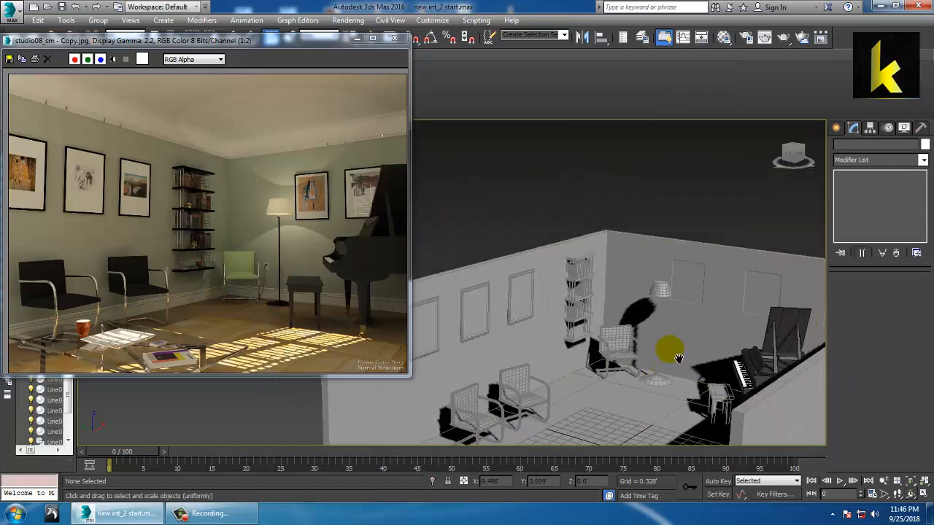
pyautogui.scroll(8, 635, 312)
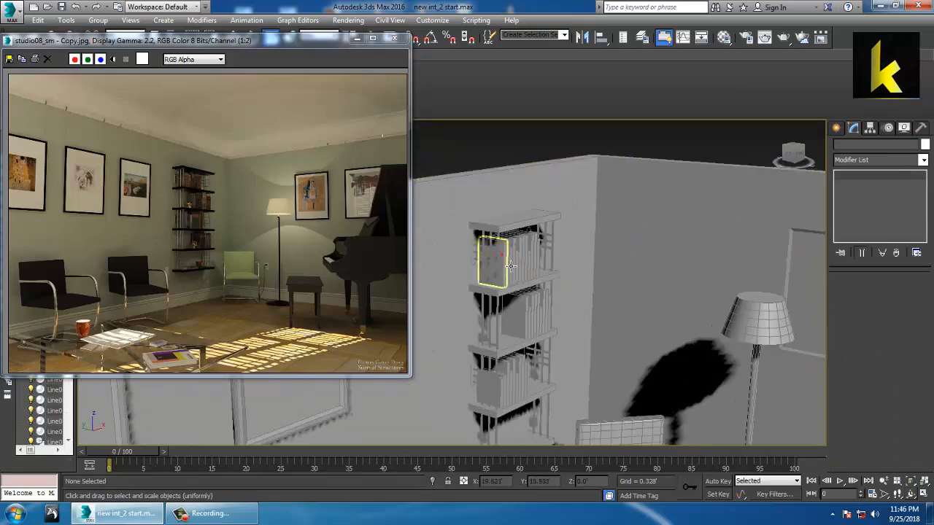
pyautogui.click(511, 266)
pyautogui.moveTo(480, 289)
pyautogui.keyDown('shift'); pyautogui.mouseDown()
pyautogui.moveTo(671, 356)
pyautogui.moveTo(573, 371)
pyautogui.mouseUp(); pyautogui.keyUp('shift')
pyautogui.click(468, 305)
# Step: Lower the copied book towards the floor and align it to the tabletop in X, Y and Z by pivot point
pyautogui.scroll(-6, 583, 292)
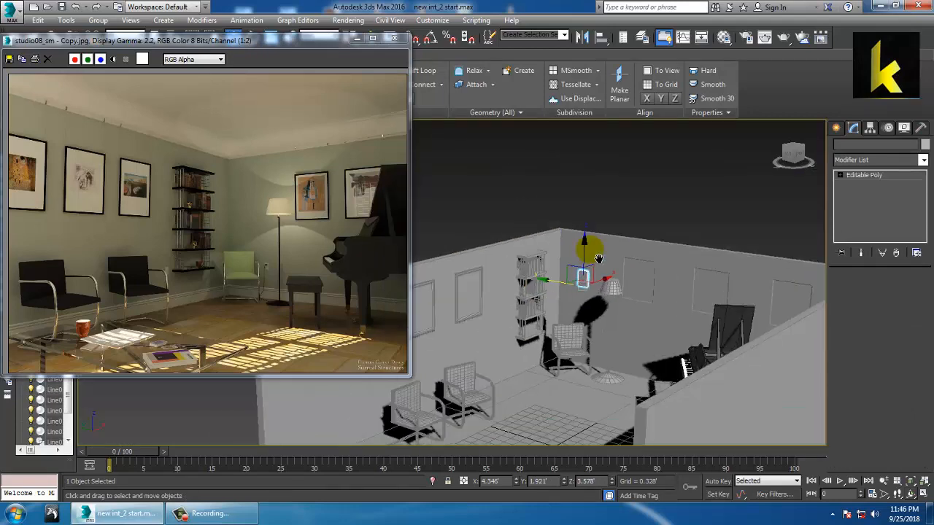
pyautogui.scroll(3, 584, 292)
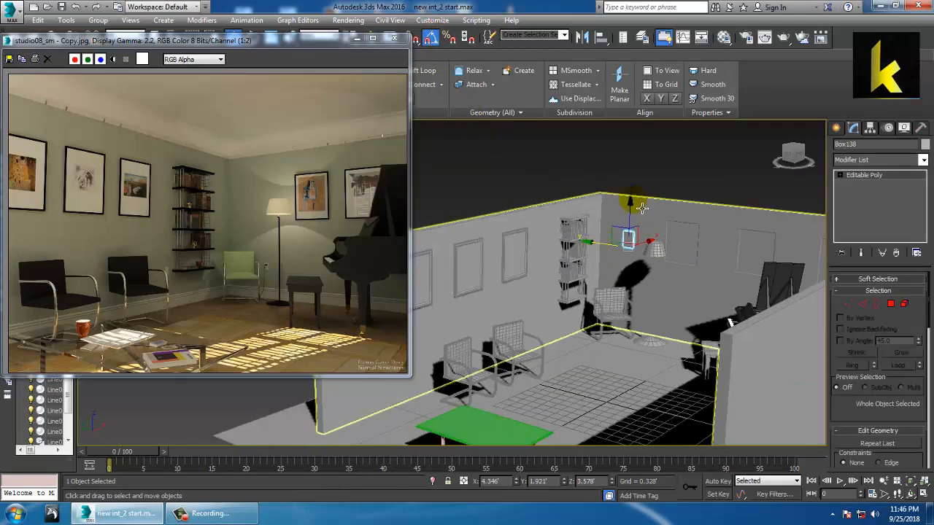
pyautogui.moveTo(631, 202); pyautogui.dragTo(628, 328)
pyautogui.moveTo(627, 328); pyautogui.dragTo(693, 199, button='middle')
pyautogui.hotkey('alt', 'a')
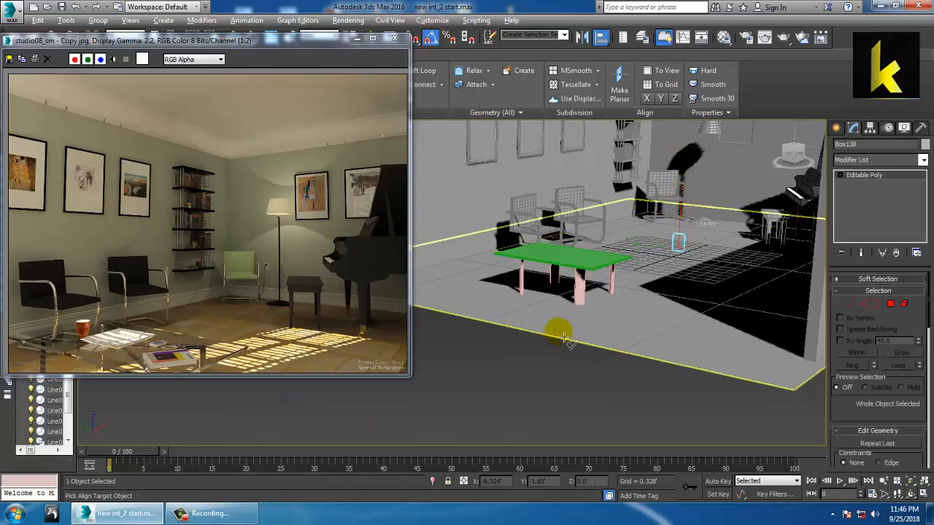
pyautogui.click(585, 262)
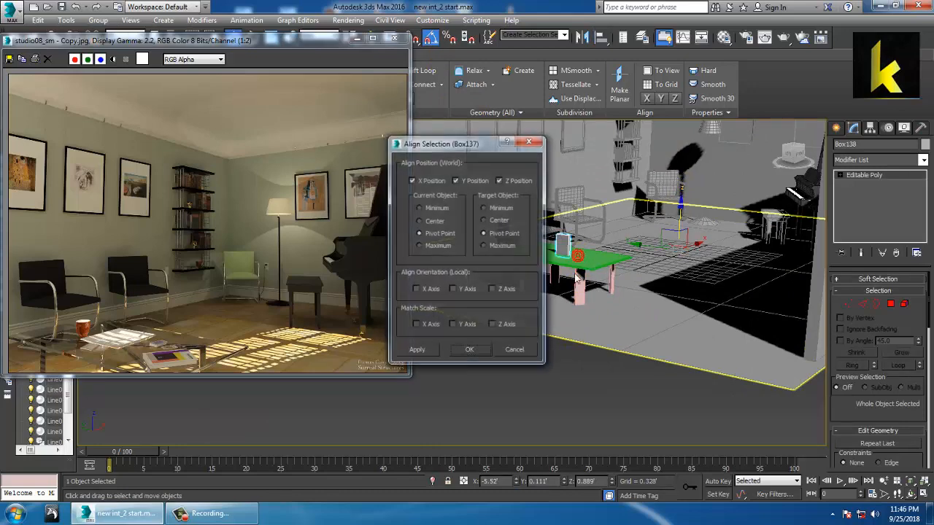
pyautogui.click(472, 351)
# Step: Rotate the copied book to lie flat and place it on the tabletop's surface near one end
pyautogui.scroll(5, 605, 272)
pyautogui.press('e')
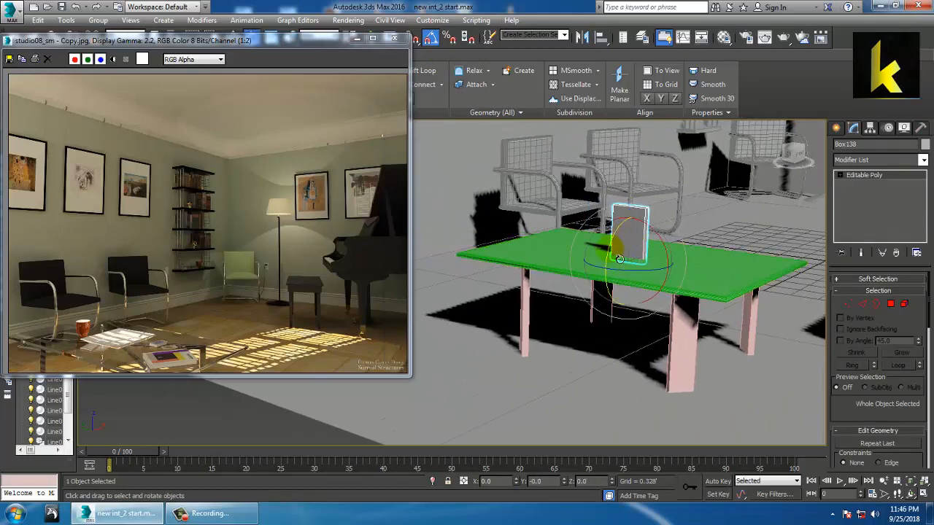
pyautogui.moveTo(618, 259); pyautogui.dragTo(663, 305)
pyautogui.press('w')
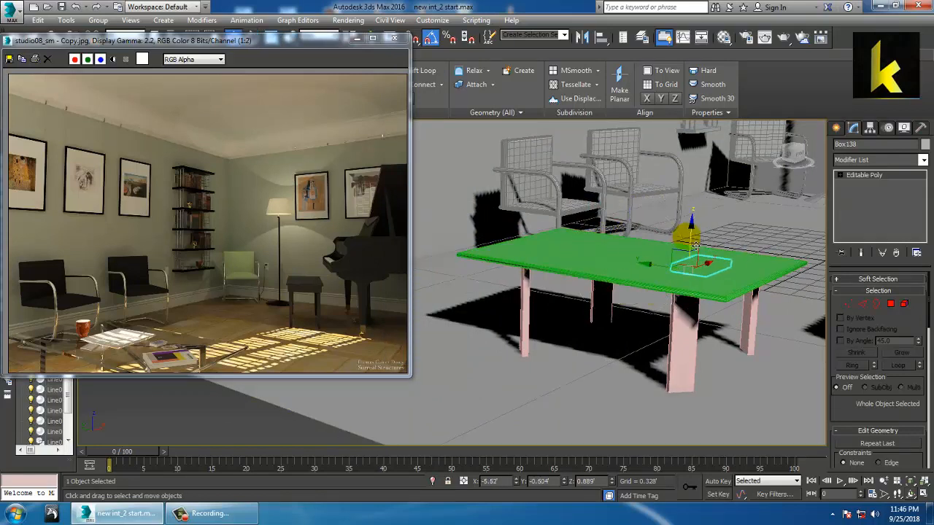
pyautogui.moveTo(695, 245)
pyautogui.mouseDown()
pyautogui.moveTo(701, 231)
pyautogui.moveTo(708, 241)
pyautogui.mouseUp()
pyautogui.keyDown('alt'); pyautogui.moveTo(741, 267); pyautogui.dragTo(736, 228, button='middle'); pyautogui.keyUp('alt')
pyautogui.scroll(3, 727, 339)
pyautogui.scroll(-3, 725, 337)
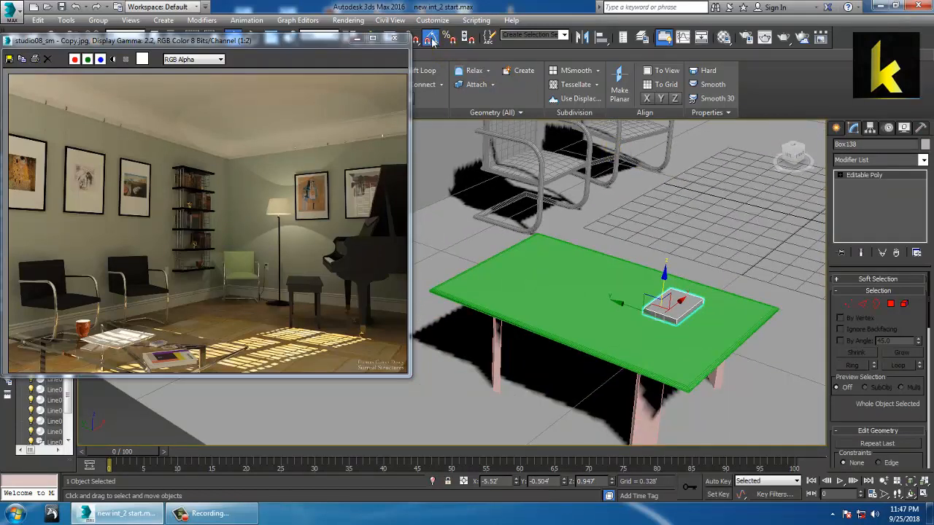
# Step: Turn off angle snap and rotate the book freely to a casual angle on the tabletop
pyautogui.click(431, 39)
pyautogui.moveTo(677, 347); pyautogui.dragTo(646, 343)
pyautogui.press('w')
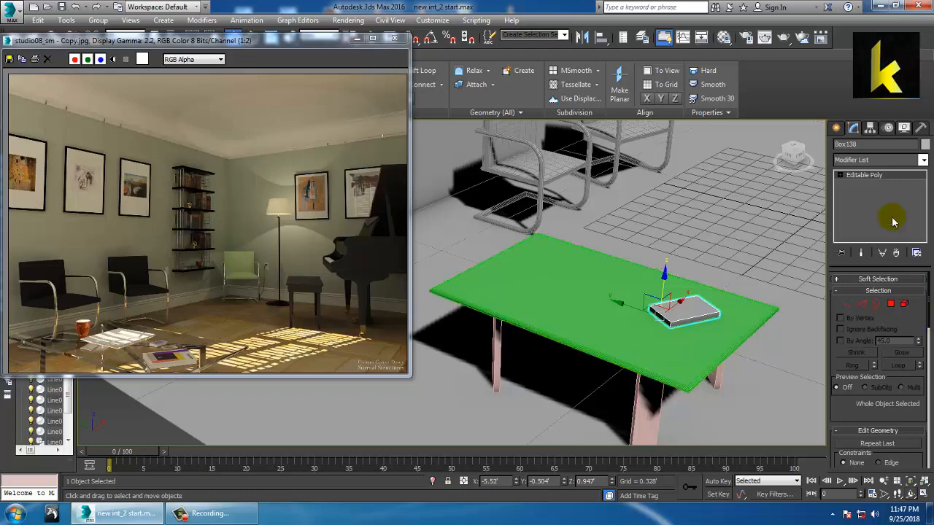
# Step: Create a small teapot with a radius of about 0.132' on the tabletop's free end using AutoGrid
pyautogui.click(836, 128)
pyautogui.click(849, 254)
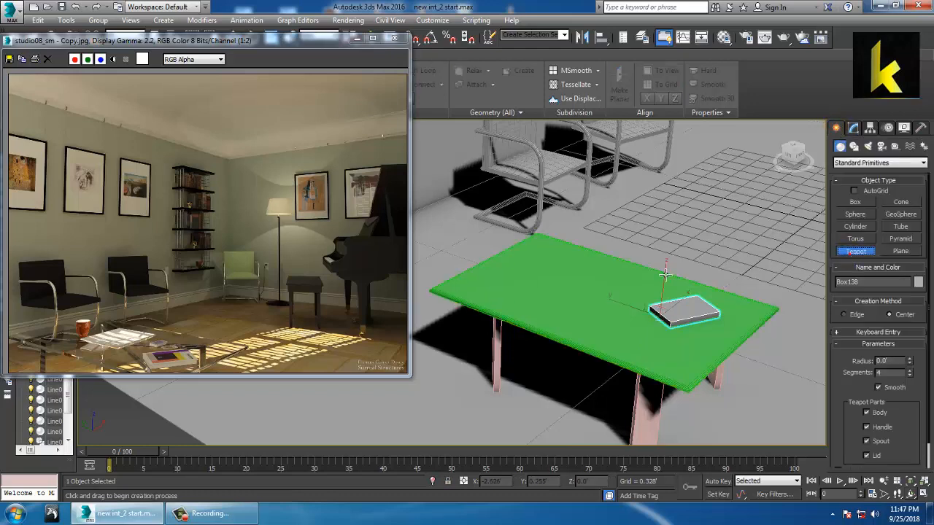
pyautogui.moveTo(606, 271); pyautogui.dragTo(649, 271, button='middle')
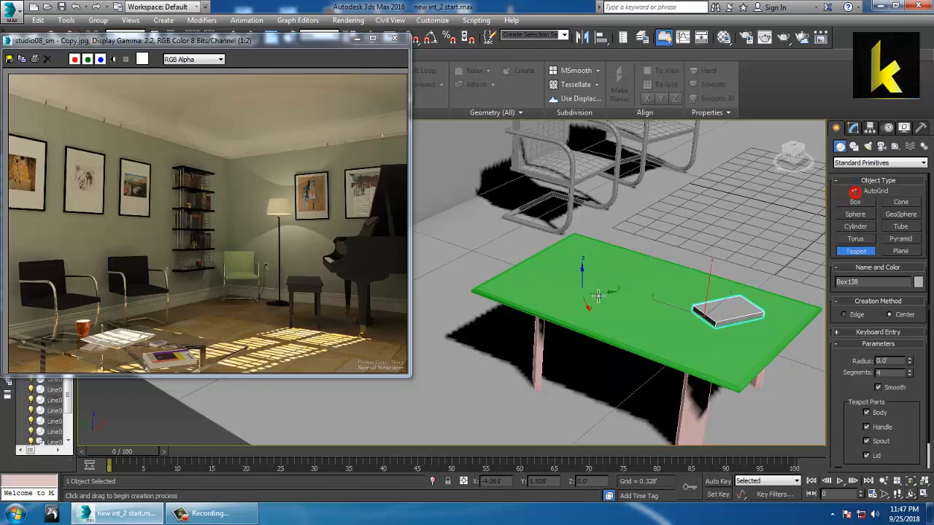
pyautogui.moveTo(598, 285); pyautogui.dragTo(603, 289)
pyautogui.press('w')
pyautogui.scroll(3, 618, 292)
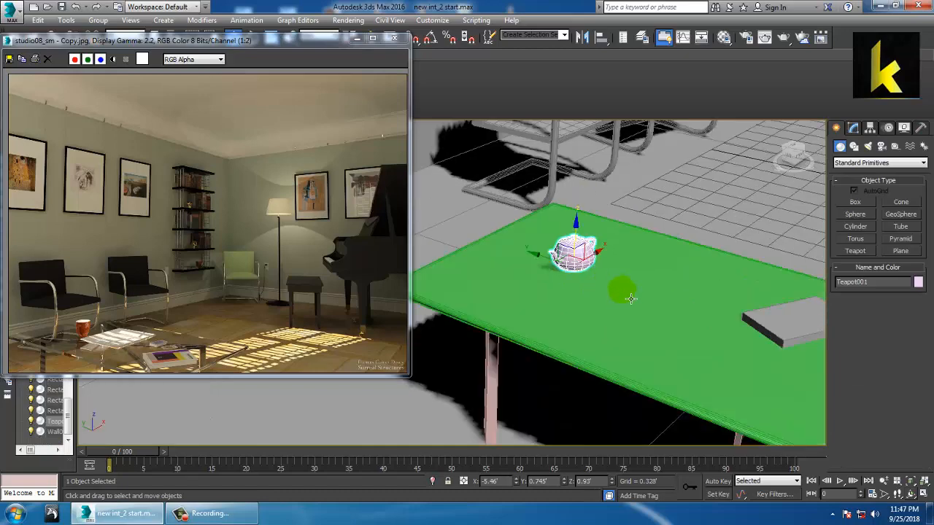
# Step: Remove the spout and lid from the teapot, keeping only its body and handle
pyautogui.keyDown('alt'); pyautogui.moveTo(631, 298); pyautogui.dragTo(702, 270, button='middle'); pyautogui.keyUp('alt')
pyautogui.scroll(3, 625, 258)
pyautogui.press('z')
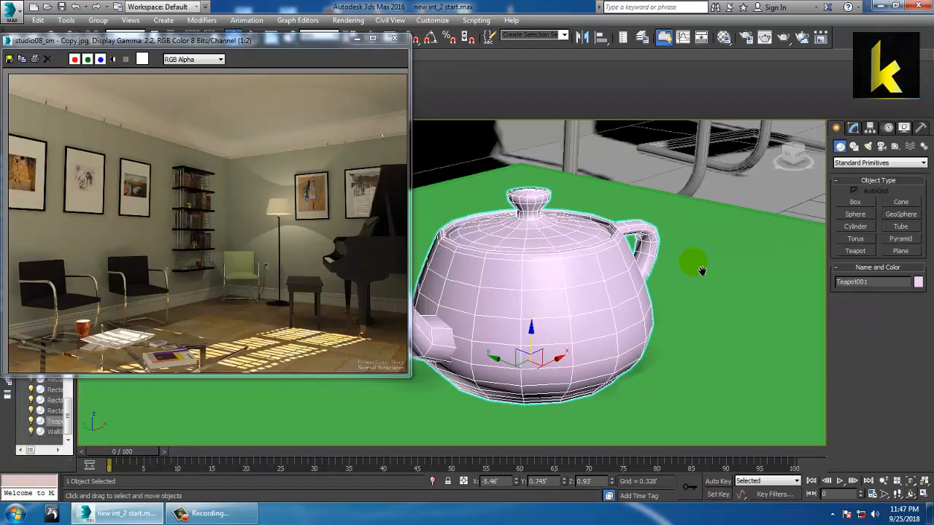
pyautogui.click(854, 129)
pyautogui.keyDown('alt'); pyautogui.moveTo(825, 240); pyautogui.dragTo(798, 306, button='middle'); pyautogui.keyUp('alt')
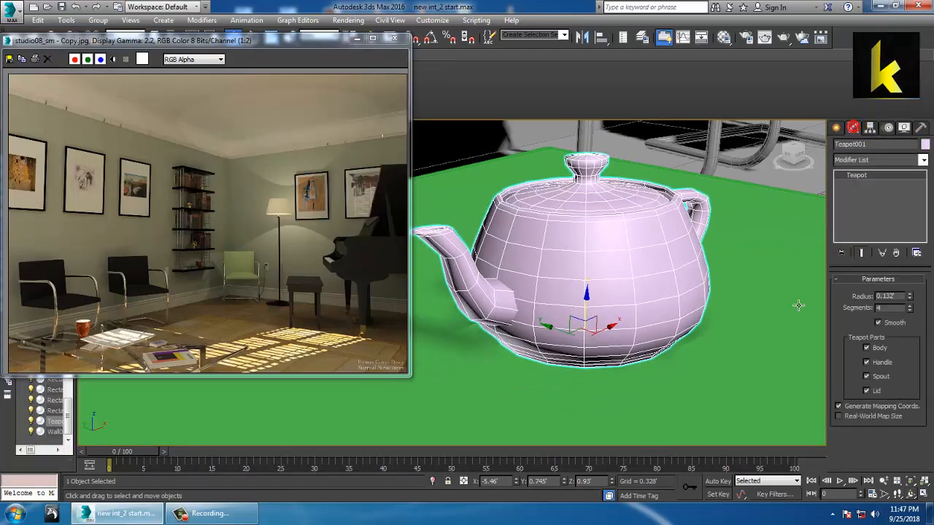
pyautogui.doubleClick(877, 365)
pyautogui.click(877, 376)
pyautogui.click(878, 391)
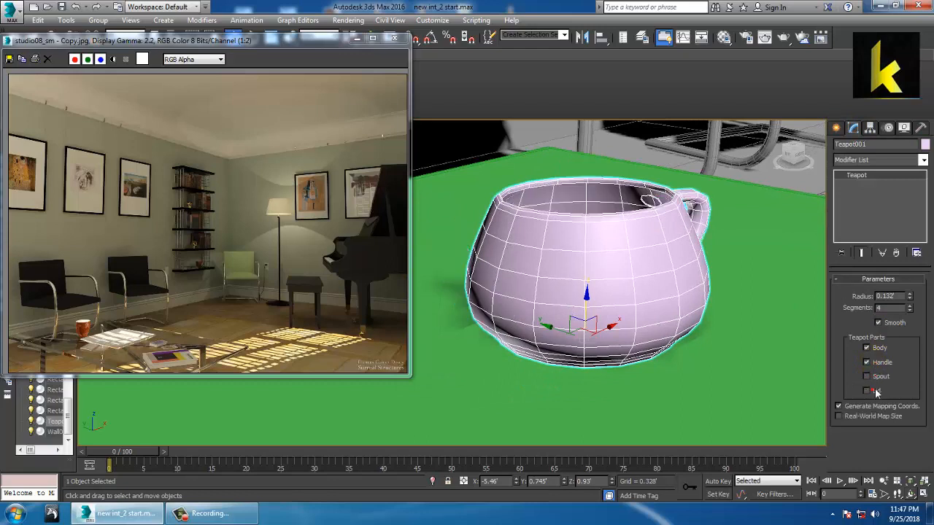
# Step: Add a Taper modifier to the cup with an amount of 0.22 and a curve of -1.3
pyautogui.click(922, 160)
pyautogui.press('t')
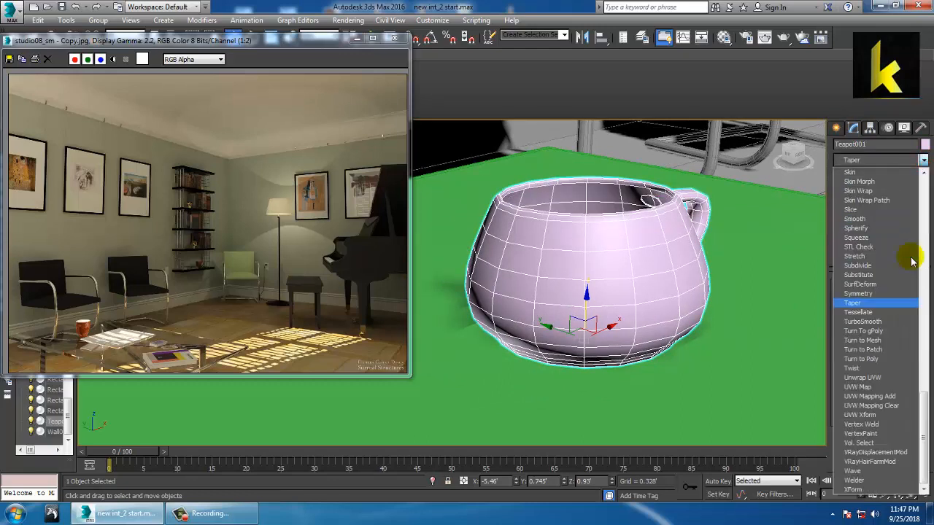
pyautogui.press('Return')
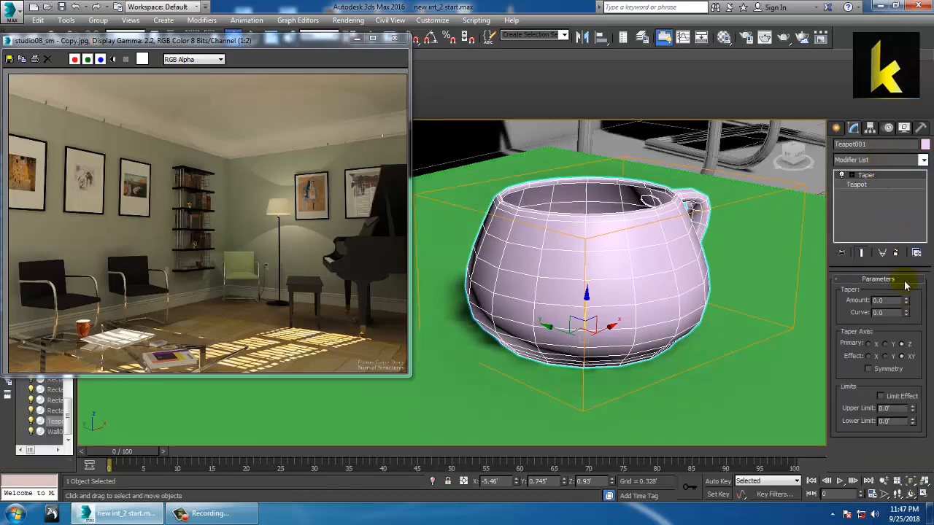
pyautogui.moveTo(908, 301); pyautogui.dragTo(921, 382)
pyautogui.moveTo(906, 303); pyautogui.dragTo(918, 318)
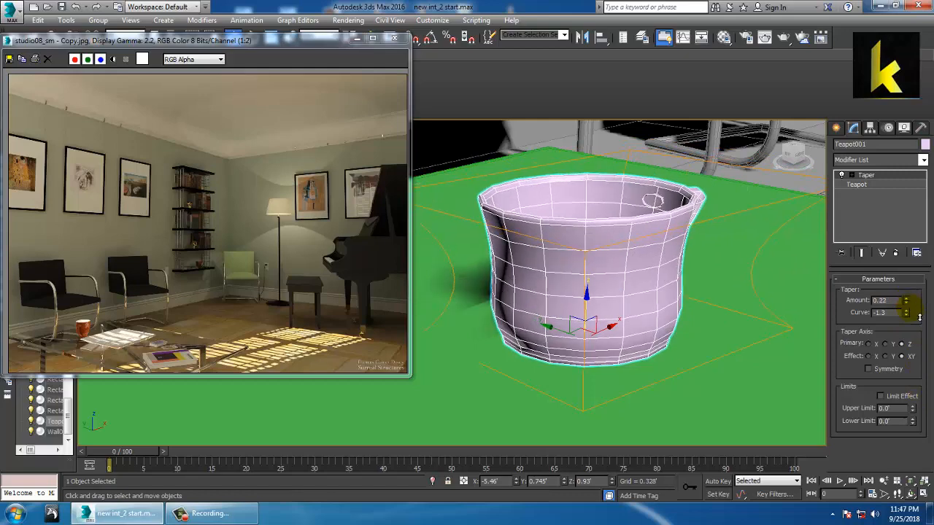
pyautogui.scroll(-5, 767, 300)
pyautogui.keyDown('alt'); pyautogui.moveTo(764, 299); pyautogui.dragTo(724, 288, button='middle'); pyautogui.keyUp('alt')
pyautogui.keyDown('alt'); pyautogui.moveTo(736, 297); pyautogui.dragTo(749, 292, button='middle'); pyautogui.keyUp('alt')
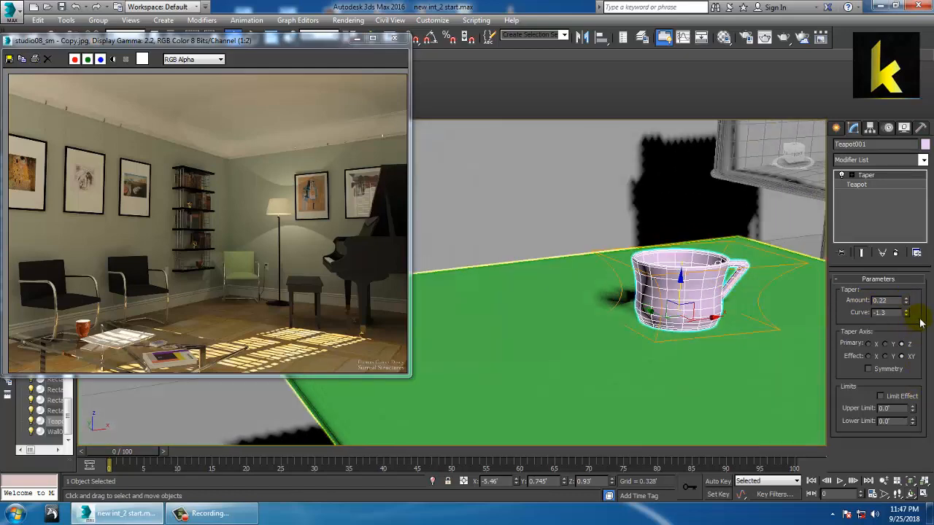
# Step: Add a Stretch modifier to the cup with a stretch of 0.8 and set the Taper curve to 2.39
pyautogui.click(923, 160)
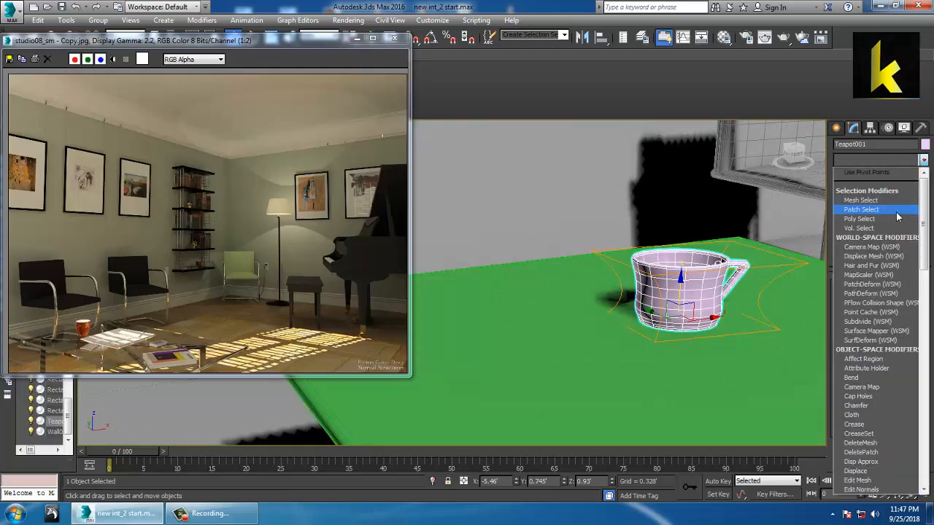
pyautogui.press('s')
pyautogui.press('t')
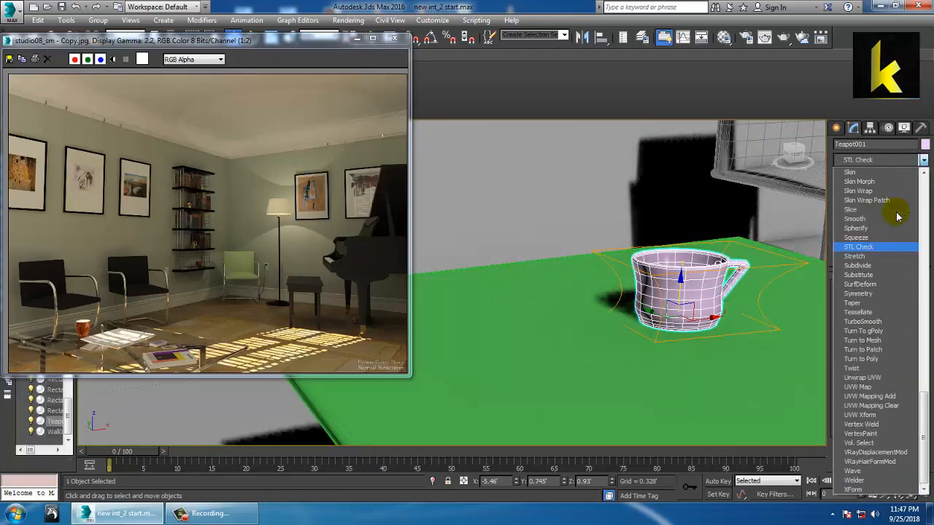
pyautogui.click(879, 257)
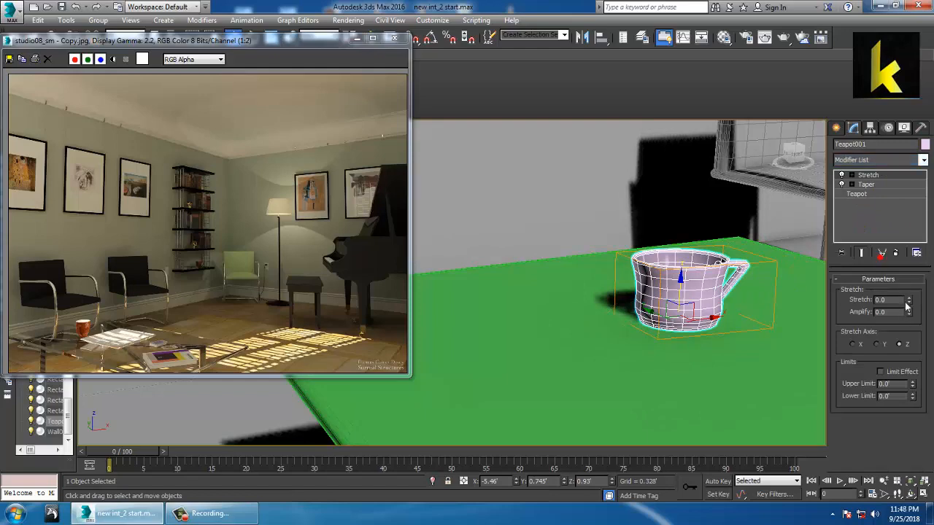
pyautogui.moveTo(908, 300); pyautogui.dragTo(819, 105)
pyautogui.click(865, 185)
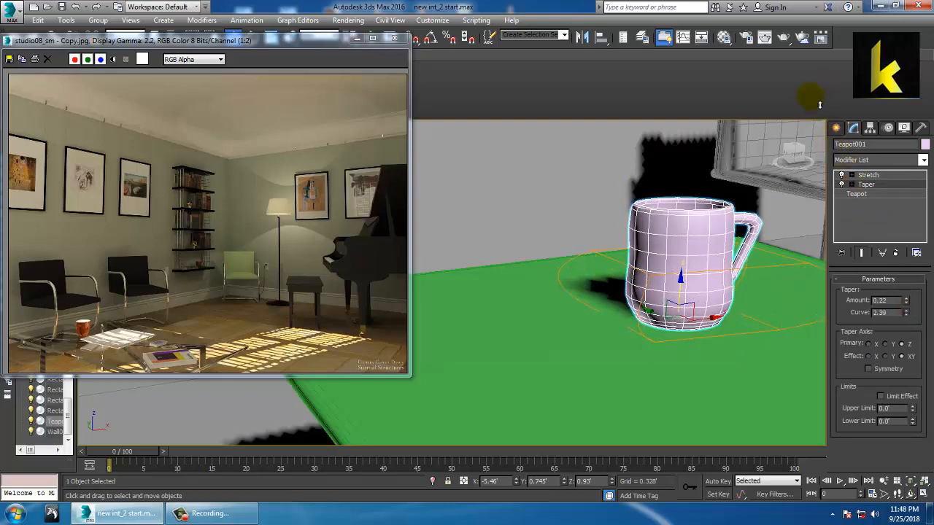
# Step: Set the cup's Stretch modifier to a stretch of 1.5 and an amplify value of -1.4
pyautogui.click(889, 177)
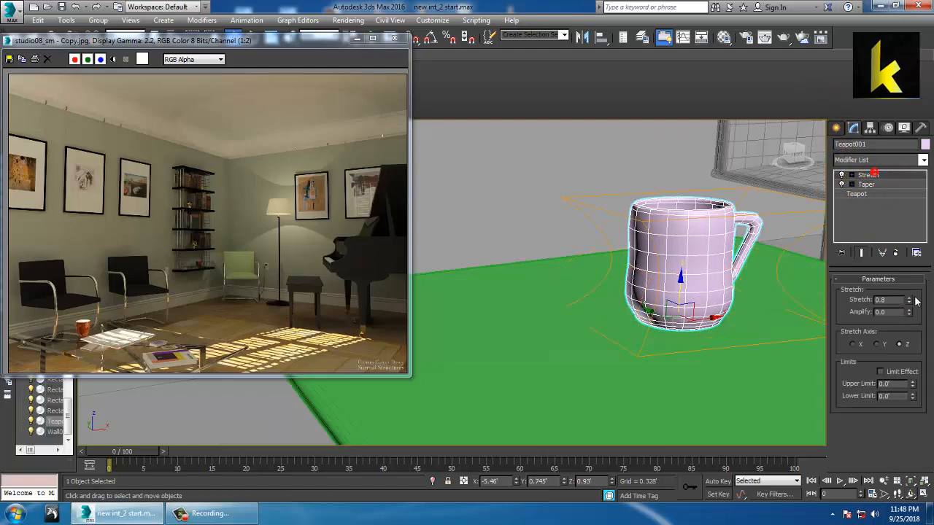
pyautogui.moveTo(916, 301)
pyautogui.mouseDown()
pyautogui.moveTo(912, 318)
pyautogui.moveTo(924, 328)
pyautogui.moveTo(908, 299)
pyautogui.moveTo(910, 312)
pyautogui.mouseUp()
pyautogui.keyDown('alt'); pyautogui.moveTo(719, 264); pyautogui.dragTo(680, 295, button='middle'); pyautogui.keyUp('alt')
pyautogui.scroll(-5, 715, 272)
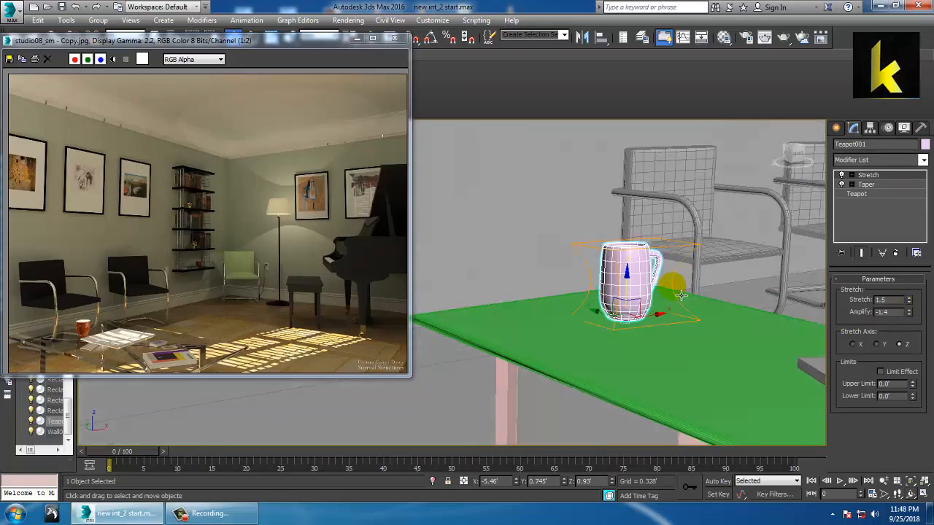
# Step: Scale the mug down uniformly to about 67% and set its Taper amount to 0.82
pyautogui.scroll(3, 680, 295)
pyautogui.press('r')
pyautogui.moveTo(610, 337); pyautogui.dragTo(632, 366)
pyautogui.scroll(5, 639, 297)
pyautogui.click(866, 185)
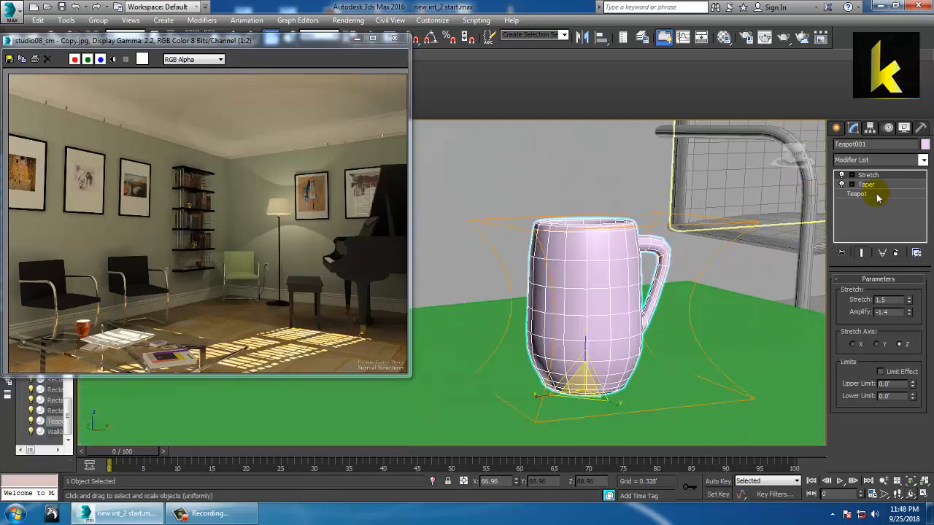
pyautogui.moveTo(907, 300); pyautogui.dragTo(900, 272)
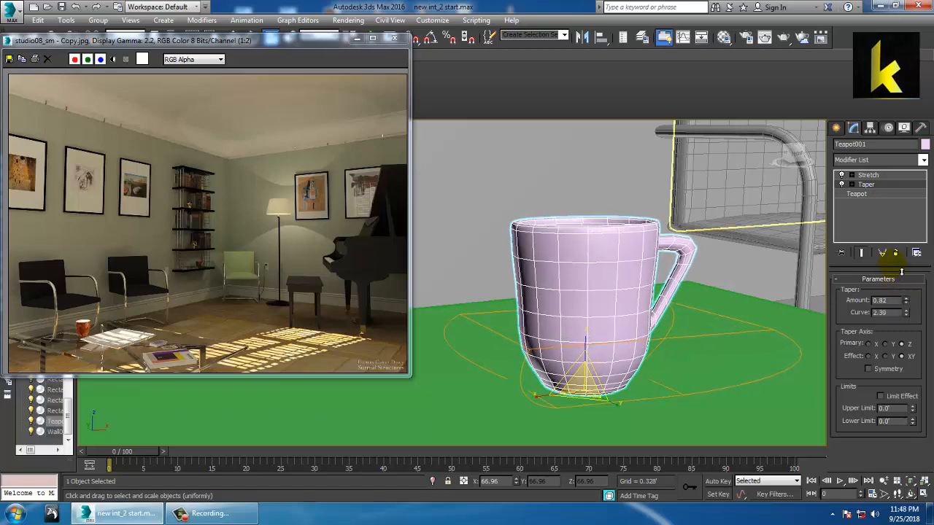
# Step: Select every object in the scene and assign them all the same grey object color
pyautogui.keyDown('alt'); pyautogui.moveTo(563, 245); pyautogui.dragTo(647, 264, button='middle'); pyautogui.keyUp('alt')
pyautogui.hotkey('ctrl', 'a')
pyautogui.click(924, 146)
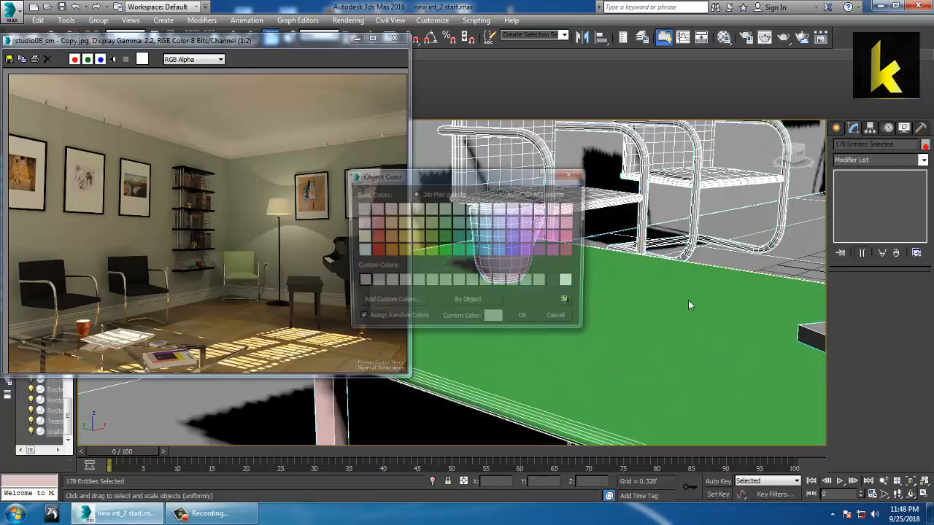
pyautogui.click(527, 321)
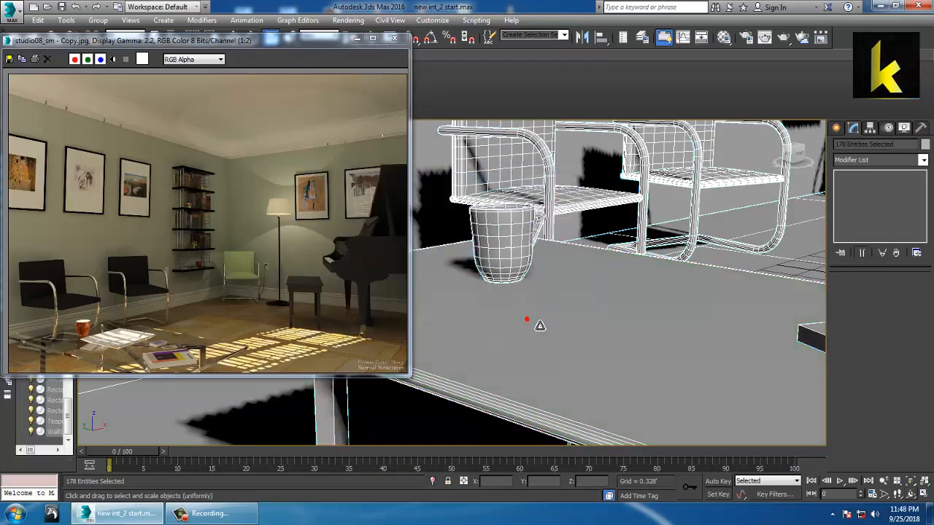
# Step: Compare the coffee table with the items on the reference photo's tabletop and minimize the photo window
pyautogui.keyDown('alt'); pyautogui.moveTo(538, 325); pyautogui.dragTo(690, 277, button='middle'); pyautogui.keyUp('alt')
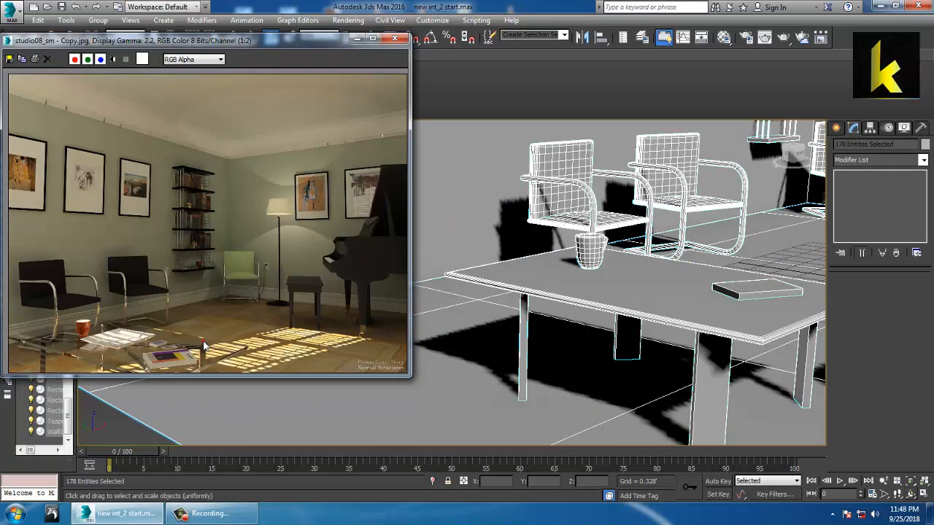
pyautogui.scroll(1, 159, 342)
pyautogui.moveTo(184, 306); pyautogui.dragTo(235, 231, button='middle')
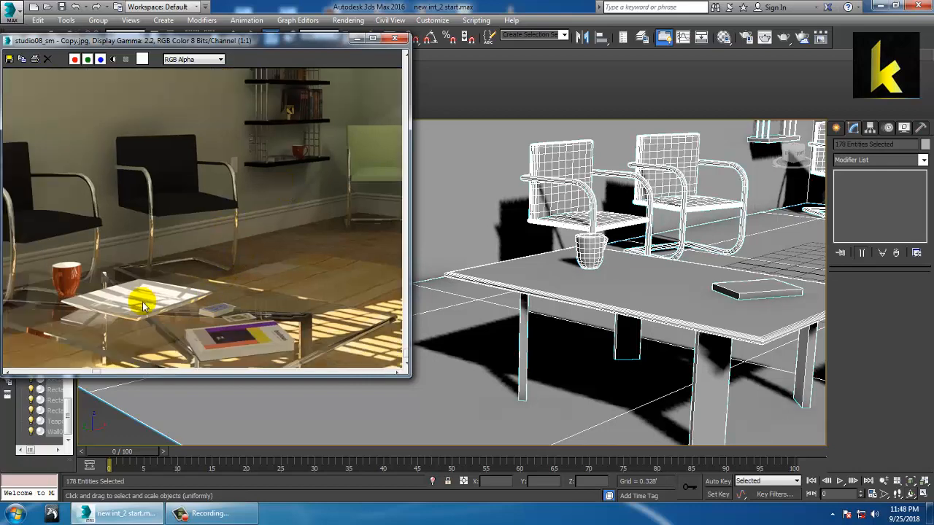
pyautogui.click(355, 38)
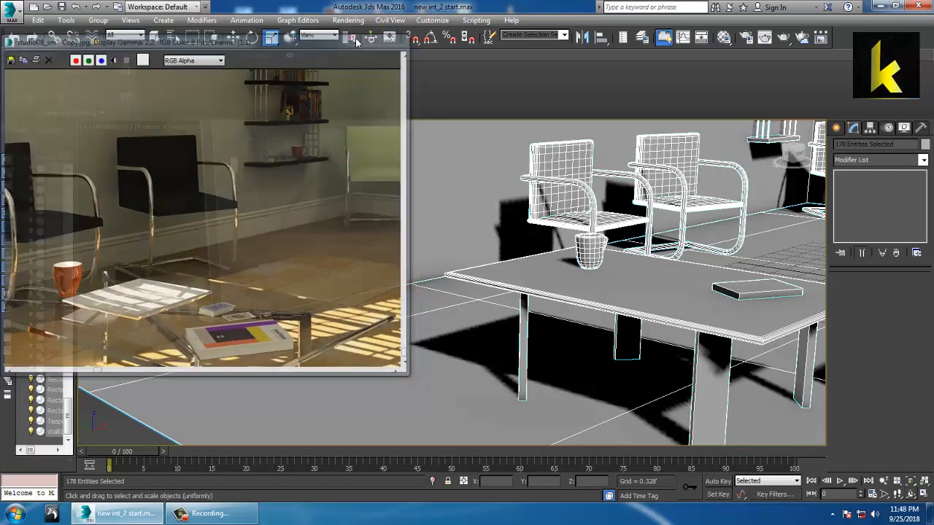
pyautogui.click(837, 128)
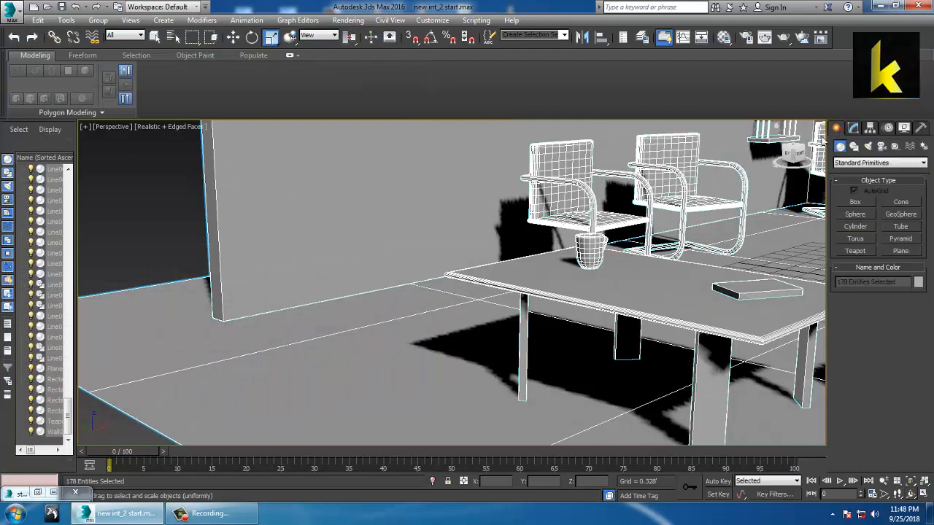
pyautogui.keyDown('alt'); pyautogui.moveTo(752, 204); pyautogui.dragTo(692, 227, button='middle'); pyautogui.keyUp('alt')
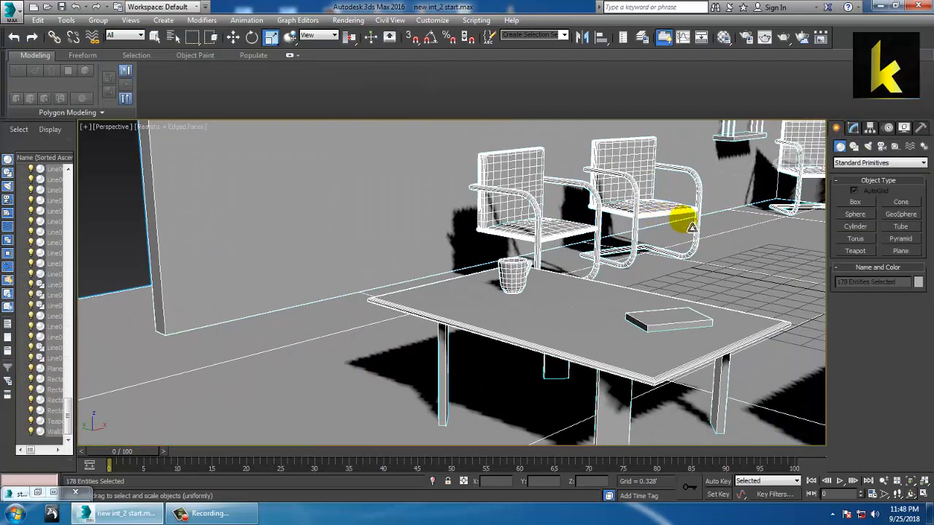
pyautogui.click(855, 202)
pyautogui.scroll(3, 656, 297)
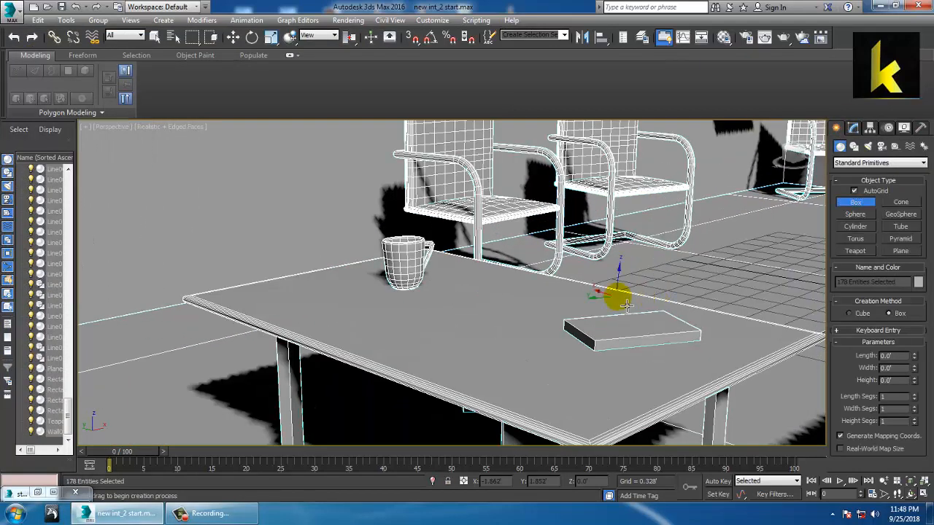
pyautogui.keyDown('alt'); pyautogui.moveTo(626, 305); pyautogui.dragTo(646, 292, button='middle'); pyautogui.keyUp('alt')
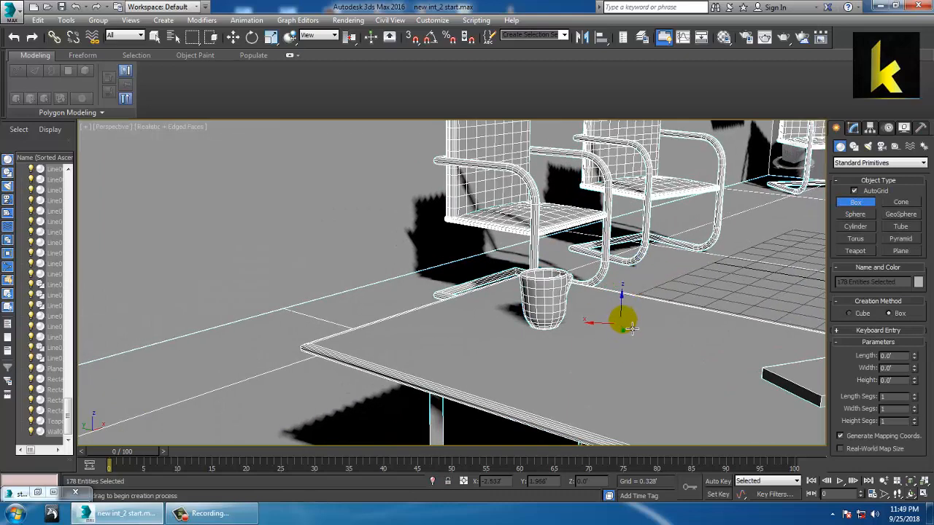
pyautogui.moveTo(625, 321)
pyautogui.mouseDown()
pyautogui.moveTo(616, 391)
pyautogui.moveTo(607, 394)
pyautogui.mouseUp()
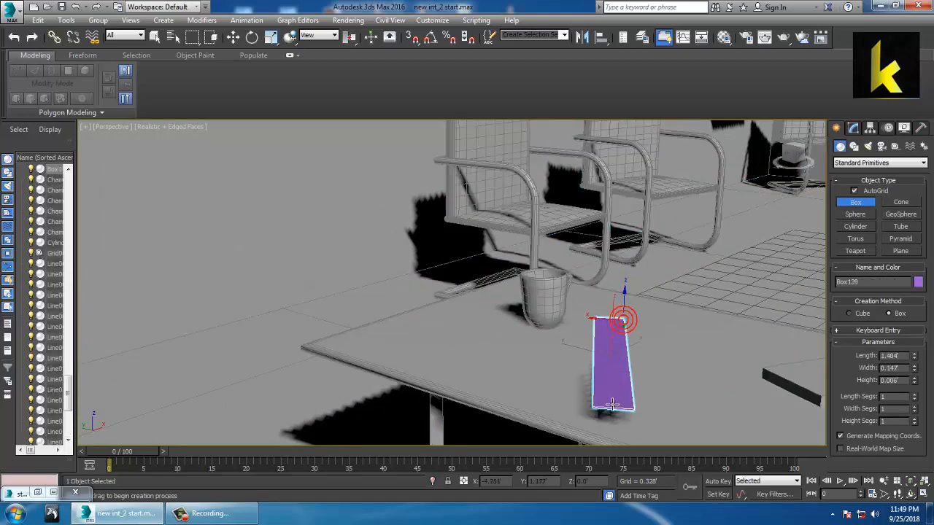
pyautogui.rightClick(609, 390)
pyautogui.press('w')
pyautogui.click(634, 350)
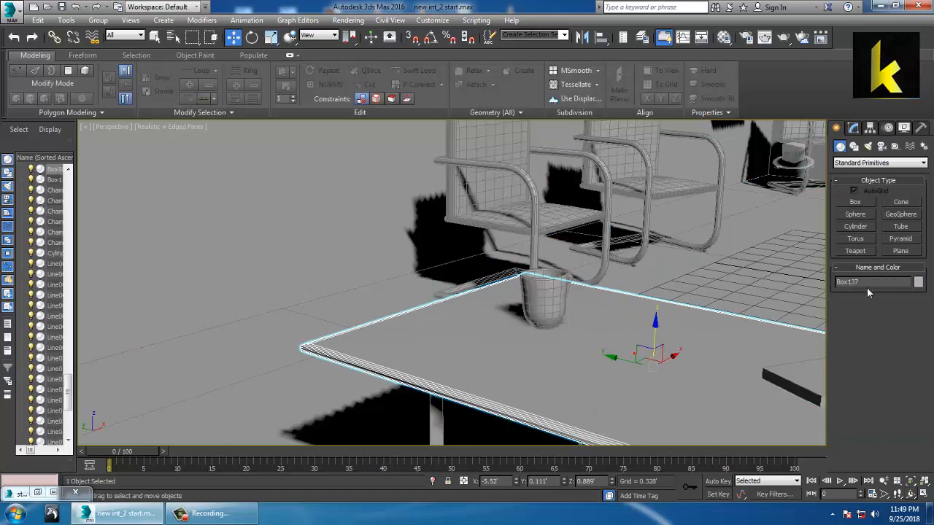
pyautogui.click(855, 202)
pyautogui.moveTo(635, 312); pyautogui.dragTo(618, 390)
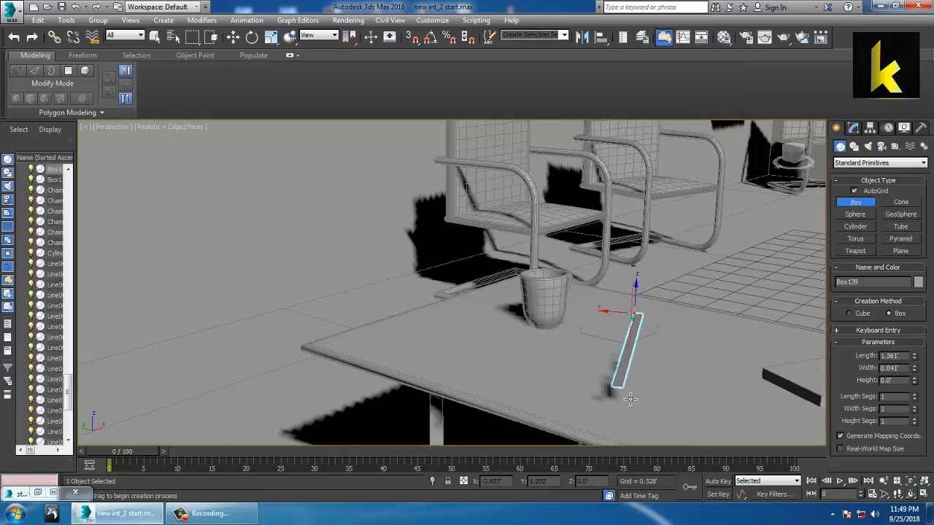
pyautogui.click(639, 390)
pyautogui.hotkey('ctrl', 'z')
# Step: Draw a thin rectangular box across the middle of the coffee table in the Top view
pyautogui.hotkey('alt', 'w')
pyautogui.moveTo(386, 246); pyautogui.dragTo(353, 242, button='middle')
pyautogui.hotkey('alt', 'w')
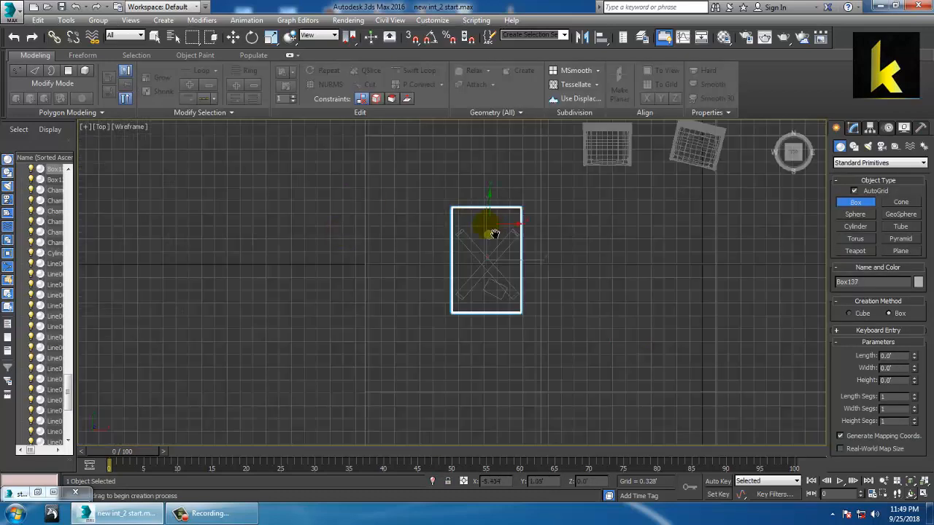
pyautogui.moveTo(493, 233); pyautogui.dragTo(482, 240, button='middle')
pyautogui.scroll(2, 492, 259)
pyautogui.scroll(3, 493, 259)
pyautogui.moveTo(406, 287); pyautogui.dragTo(507, 336)
pyautogui.click(502, 331)
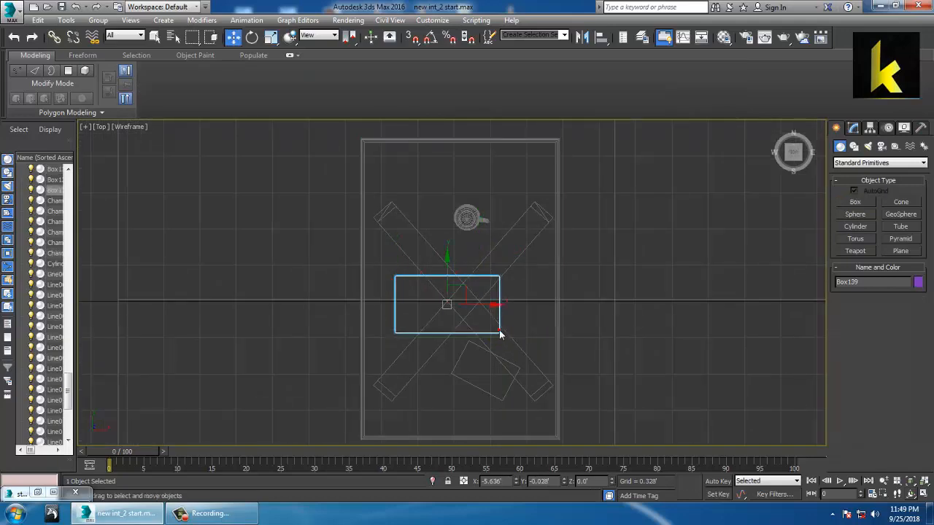
# Step: Raise the new box from the floor onto the tabletop, to a Z position of about 0.981', in the Perspective view
pyautogui.hotkey('alt', 'w')
pyautogui.press('w')
pyautogui.hotkey('alt', 'w')
pyautogui.moveTo(622, 339); pyautogui.dragTo(643, 380, button='middle')
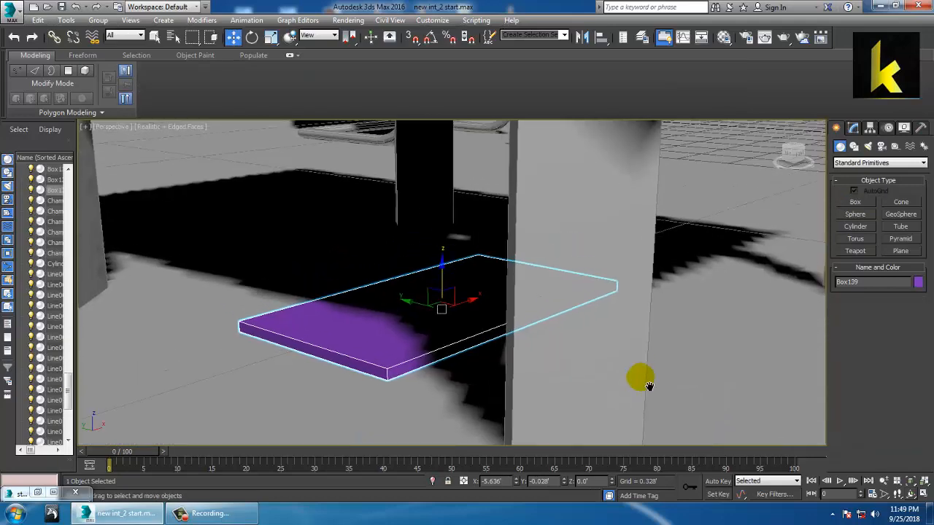
pyautogui.scroll(-4, 640, 377)
pyautogui.moveTo(604, 334); pyautogui.dragTo(613, 379, button='middle')
pyautogui.moveTo(572, 369); pyautogui.dragTo(587, 222)
# Step: Isolate the new box and convert it to an Editable Poly
pyautogui.scroll(4, 586, 222)
pyautogui.moveTo(586, 222); pyautogui.dragTo(557, 267, button='middle')
pyautogui.hotkey('alt', 'q')
pyautogui.rightClick(557, 267)
pyautogui.moveTo(602, 379)
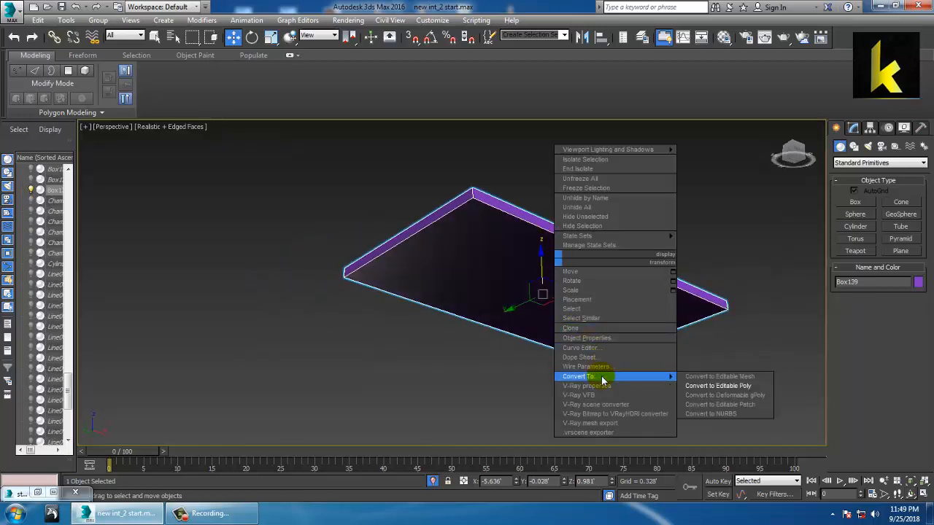
pyautogui.click(711, 385)
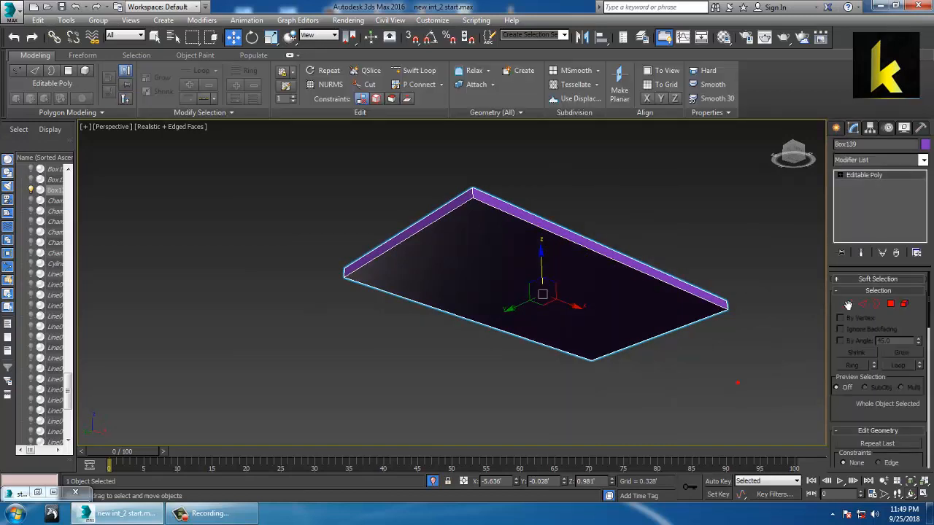
# Step: Inset the box's bottom face and bevel it outward with a height of 0.031' and an outline of -0.033'
pyautogui.click(891, 303)
pyautogui.click(584, 319)
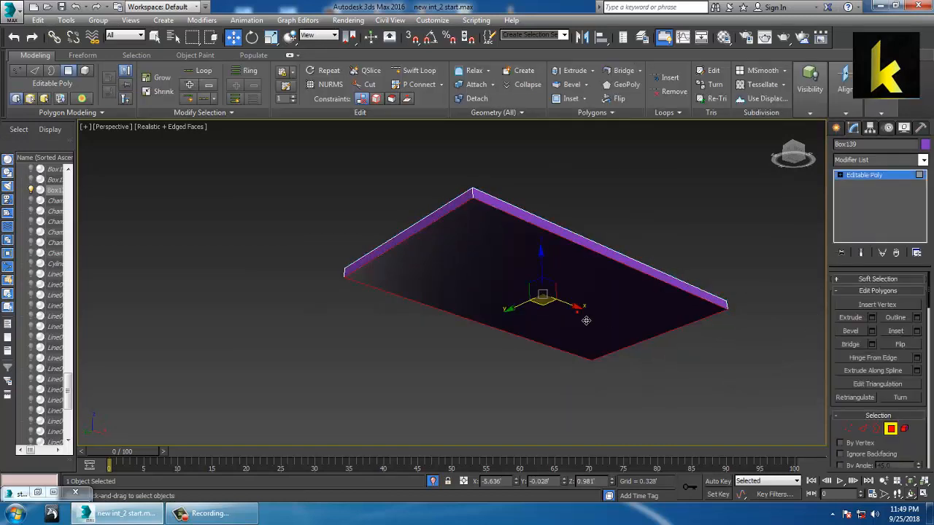
pyautogui.click(916, 331)
pyautogui.click(468, 324)
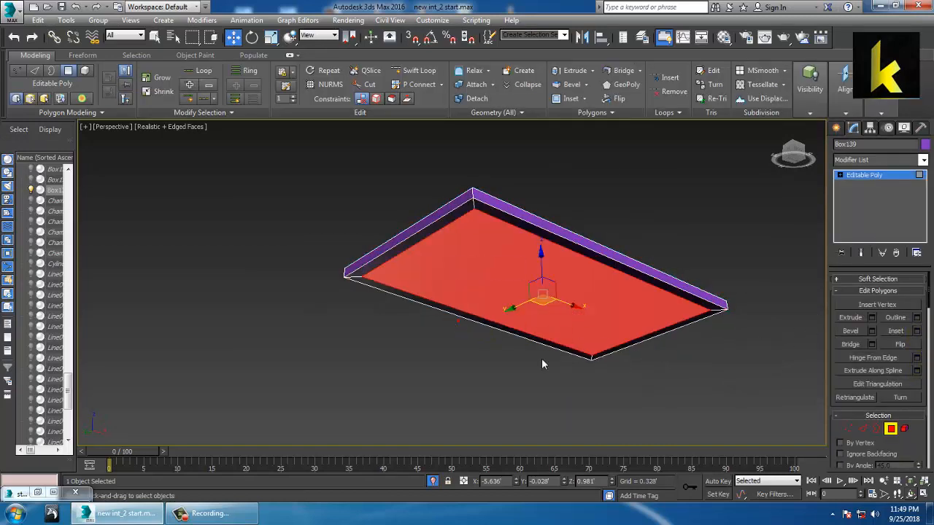
pyautogui.click(874, 332)
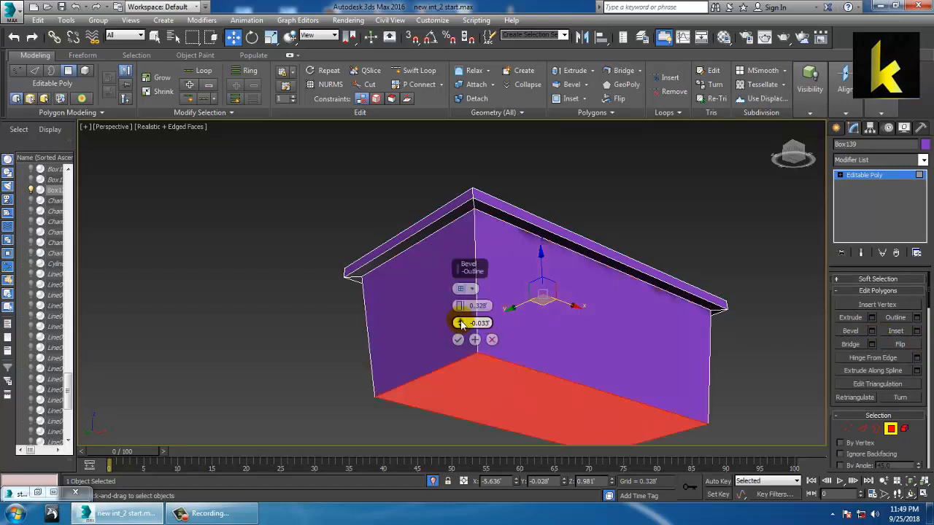
pyautogui.moveTo(459, 322); pyautogui.dragTo(479, 356)
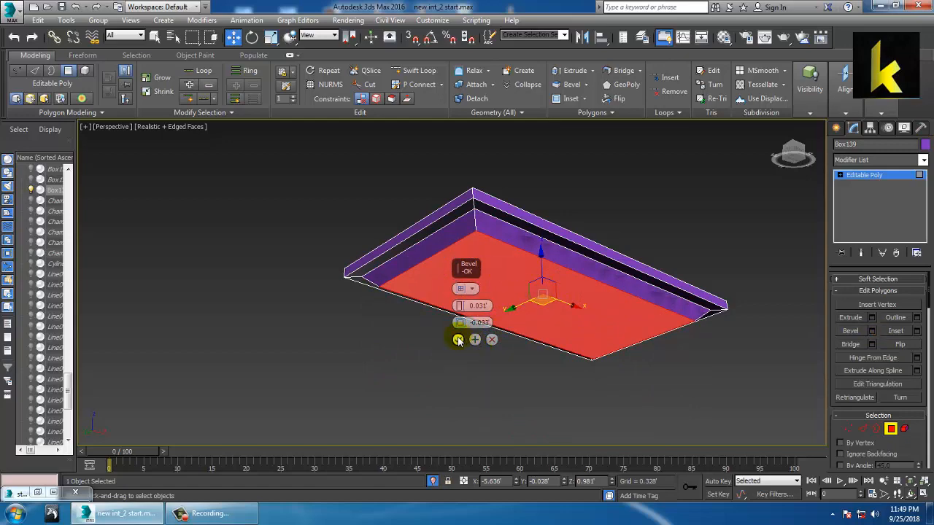
pyautogui.click(458, 340)
# Step: Inset the box's top face by 0.033' and bevel it inward with a height of -0.016' and an outline of -0.033'
pyautogui.keyDown('alt'); pyautogui.moveTo(598, 288); pyautogui.dragTo(615, 304, button='middle'); pyautogui.keyUp('alt')
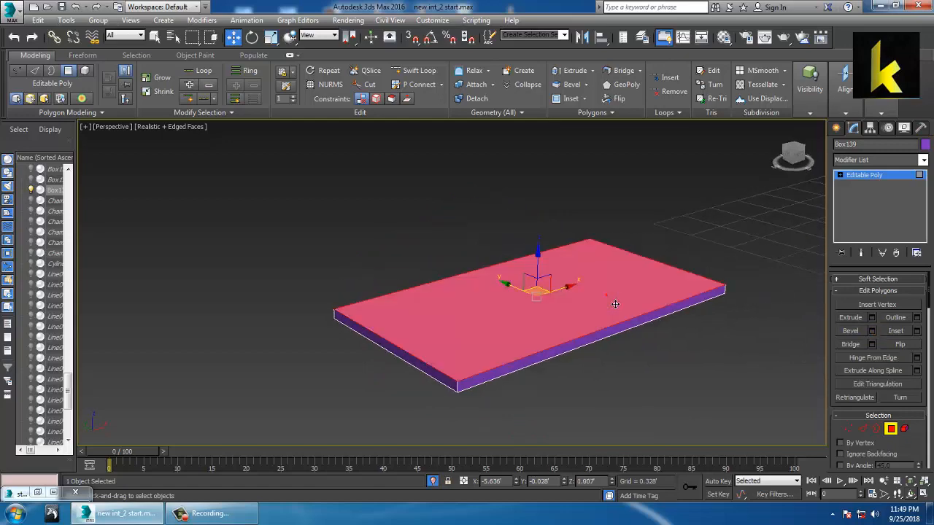
pyautogui.click(917, 331)
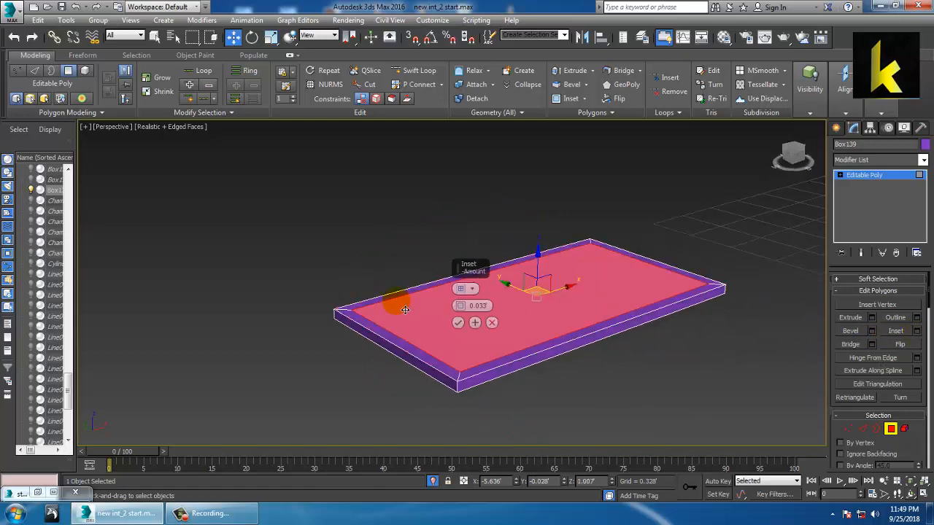
pyautogui.click(458, 323)
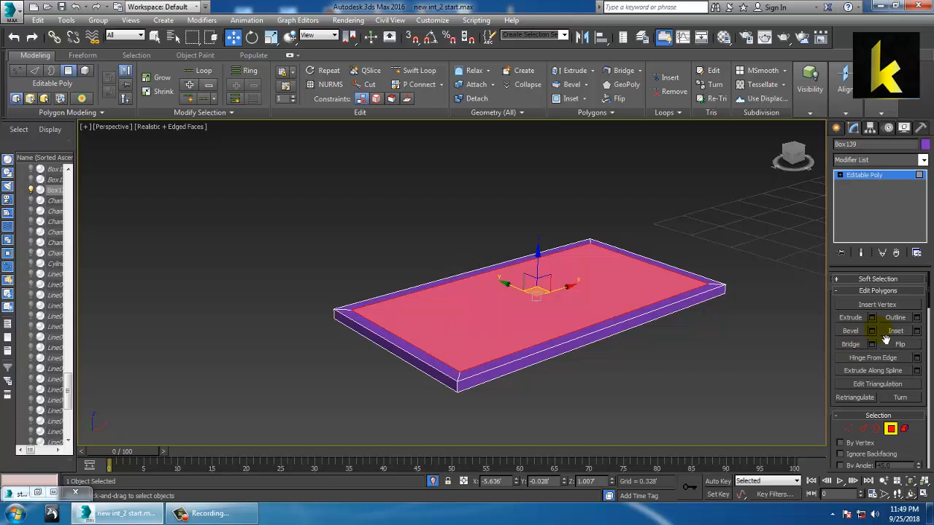
pyautogui.click(873, 332)
pyautogui.moveTo(460, 322); pyautogui.dragTo(464, 309)
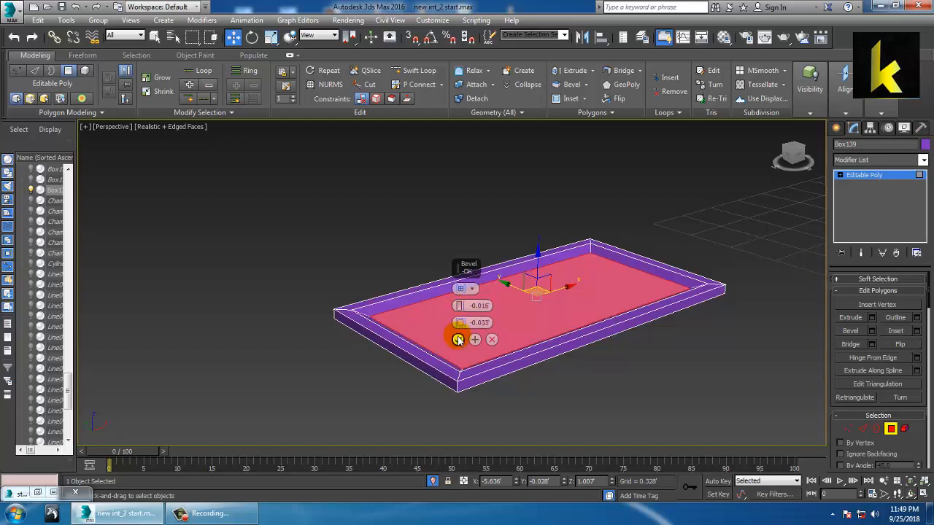
pyautogui.click(458, 340)
# Step: End the isolation and assign the tray the same grey object color as the rest of the room
pyautogui.click(712, 272)
pyautogui.rightClick(701, 232)
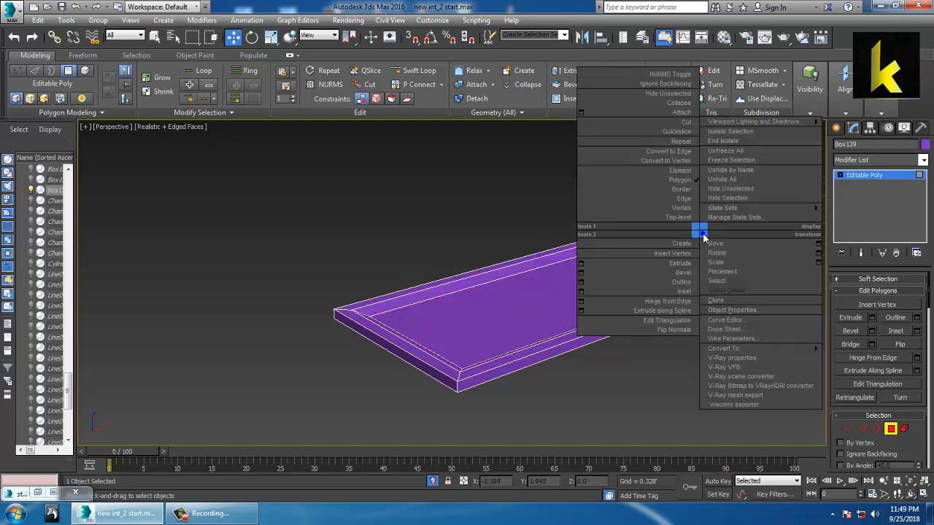
pyautogui.click(730, 143)
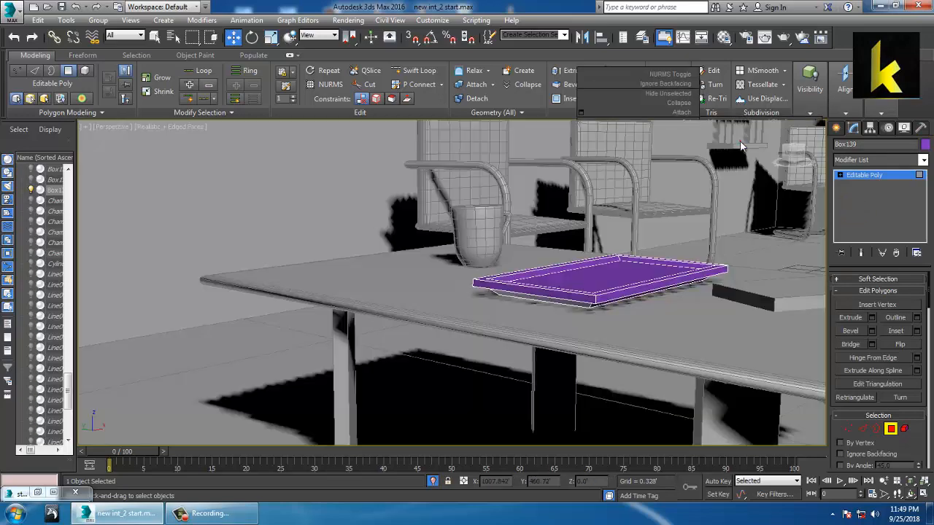
pyautogui.click(924, 145)
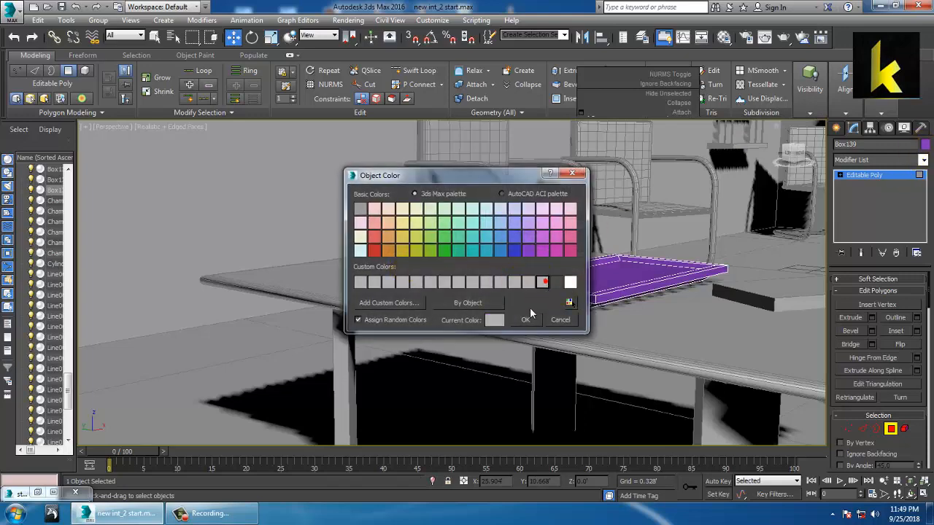
pyautogui.click(524, 320)
# Step: Leave polygon editing and move the tray along the tabletop toward the mug, to a Y position of about 0.241'
pyautogui.scroll(-4, 649, 372)
pyautogui.moveTo(648, 372); pyautogui.dragTo(591, 415, button='middle')
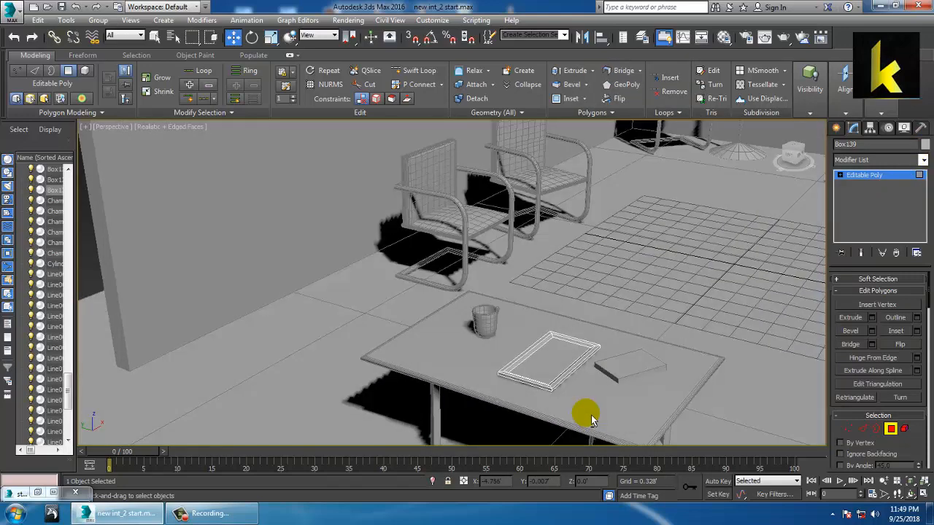
pyautogui.click(540, 363)
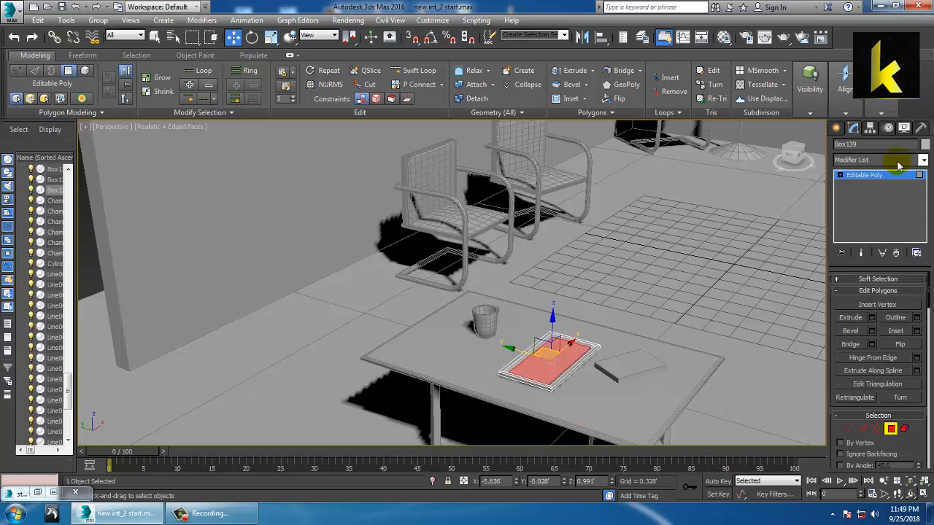
pyautogui.click(876, 177)
pyautogui.moveTo(536, 363); pyautogui.dragTo(509, 356)
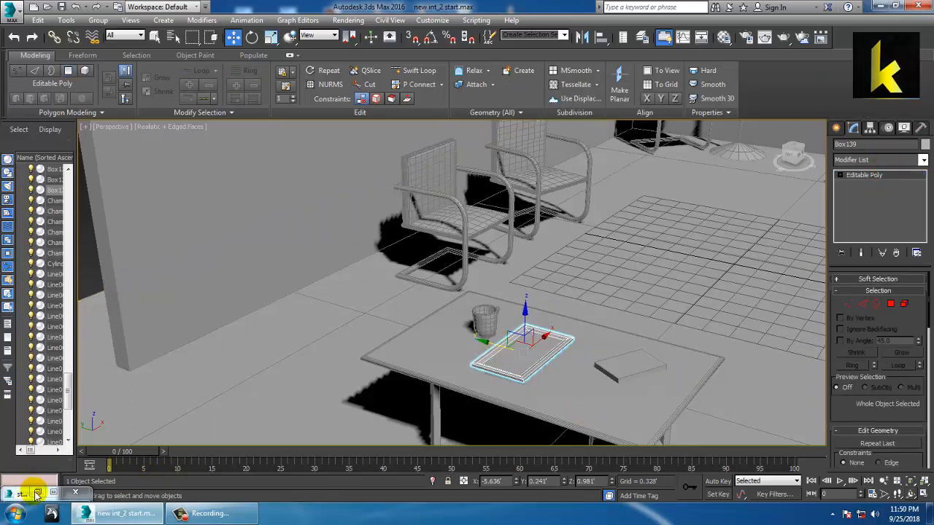
# Step: Compare the lamp, green chair, stool and piano in the reference photo with the same corner of the modelled room
pyautogui.click(36, 494)
pyautogui.moveTo(181, 238); pyautogui.dragTo(126, 235, button='middle')
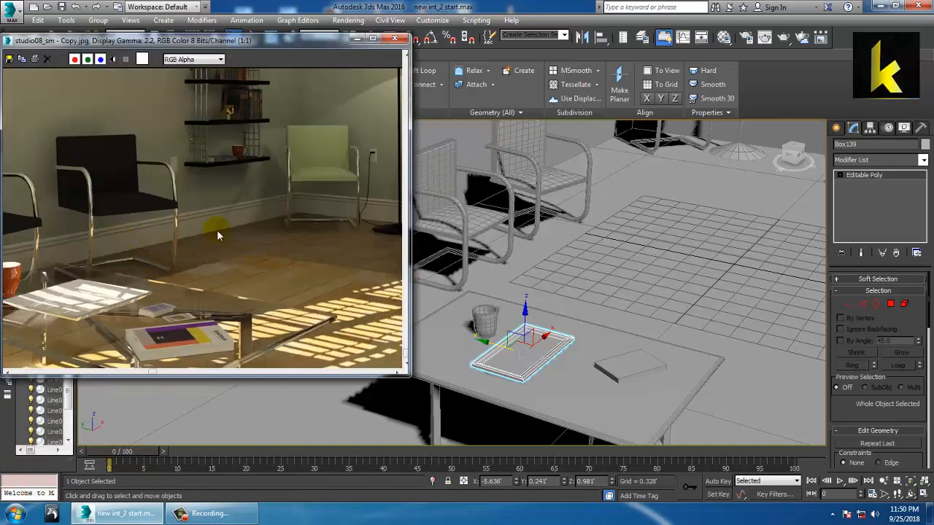
pyautogui.moveTo(217, 230); pyautogui.dragTo(106, 228, button='middle')
pyautogui.moveTo(225, 204); pyautogui.dragTo(79, 244, button='middle')
pyautogui.moveTo(198, 219); pyautogui.dragTo(181, 194, button='middle')
pyautogui.moveTo(670, 219); pyautogui.dragTo(625, 291, button='middle')
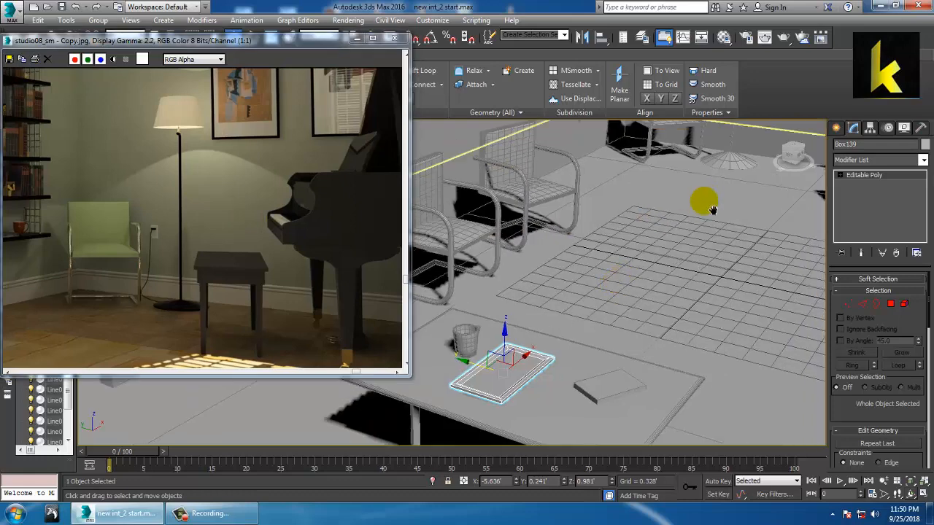
pyautogui.moveTo(709, 206); pyautogui.dragTo(653, 286, button='middle')
pyautogui.moveTo(750, 137); pyautogui.dragTo(585, 314, button='middle')
pyautogui.scroll(-5, 588, 312)
pyautogui.moveTo(627, 259); pyautogui.dragTo(610, 273, button='middle')
pyautogui.scroll(8, 609, 272)
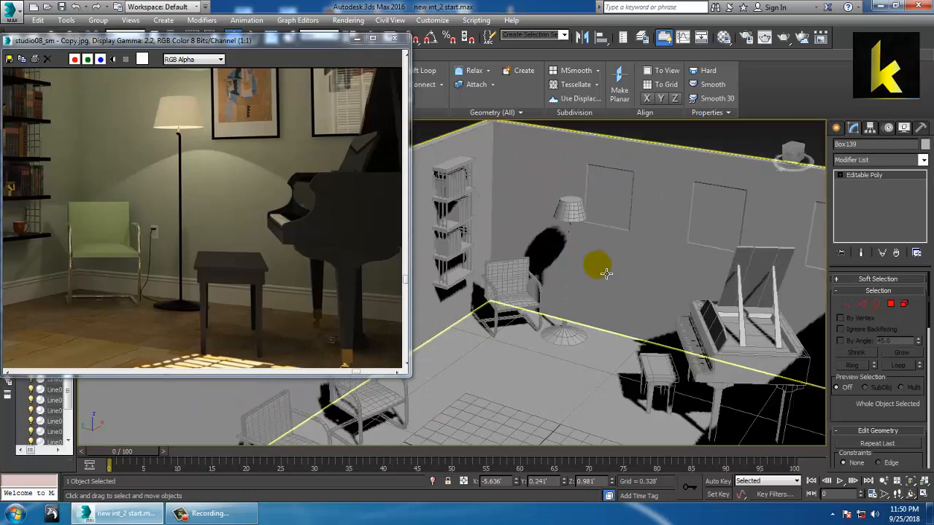
pyautogui.scroll(1, 554, 343)
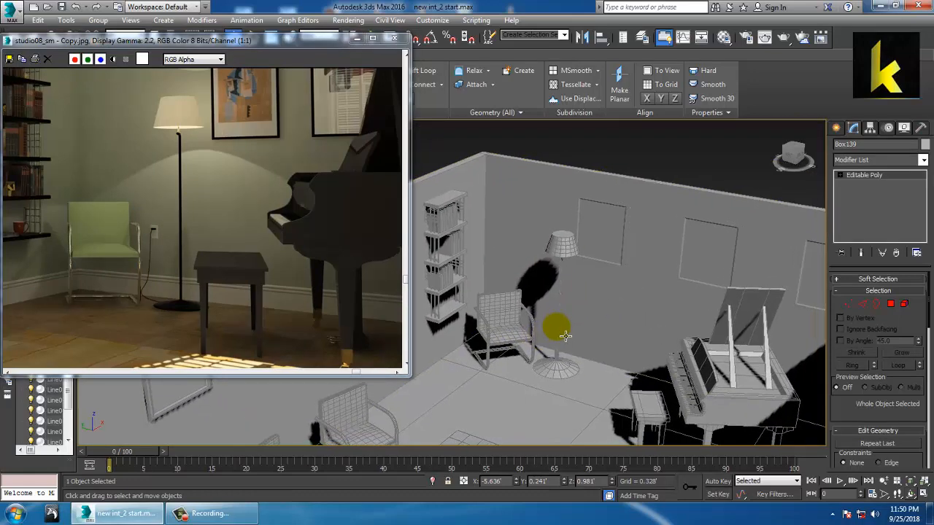
# Step: Make one independent copy of the coffee-table mug and place it beside the original
pyautogui.click(565, 335)
pyautogui.moveTo(120, 202); pyautogui.dragTo(220, 243, button='middle')
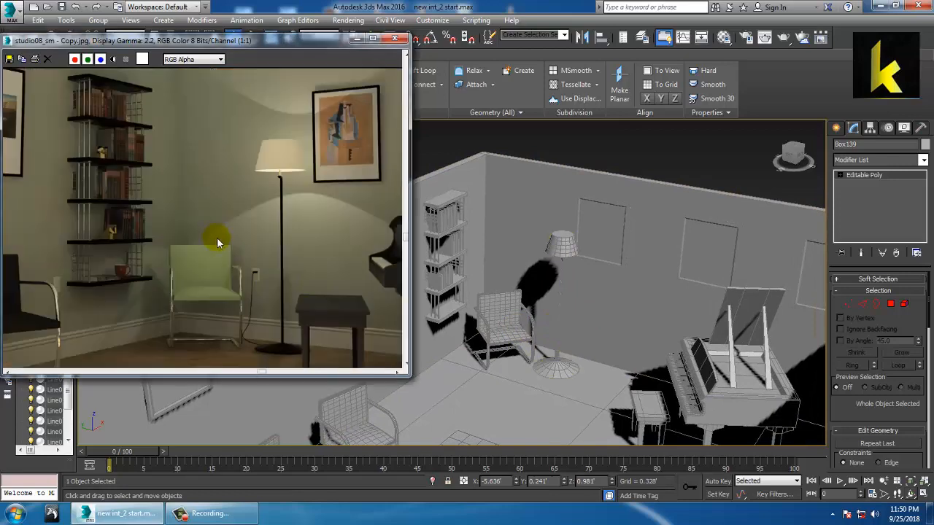
pyautogui.moveTo(452, 342); pyautogui.dragTo(553, 252, button='middle')
pyautogui.moveTo(489, 385); pyautogui.dragTo(540, 300, button='middle')
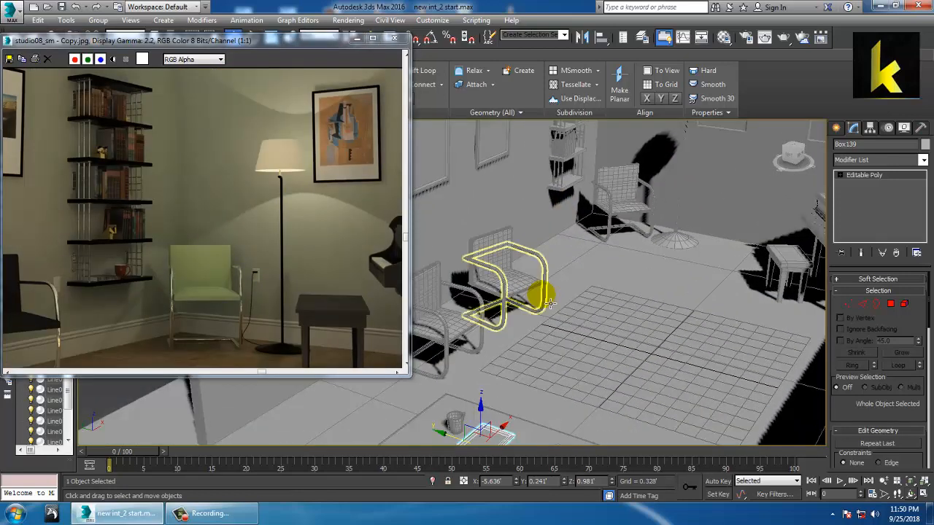
pyautogui.moveTo(487, 329); pyautogui.dragTo(505, 251, button='middle')
pyautogui.click(480, 326)
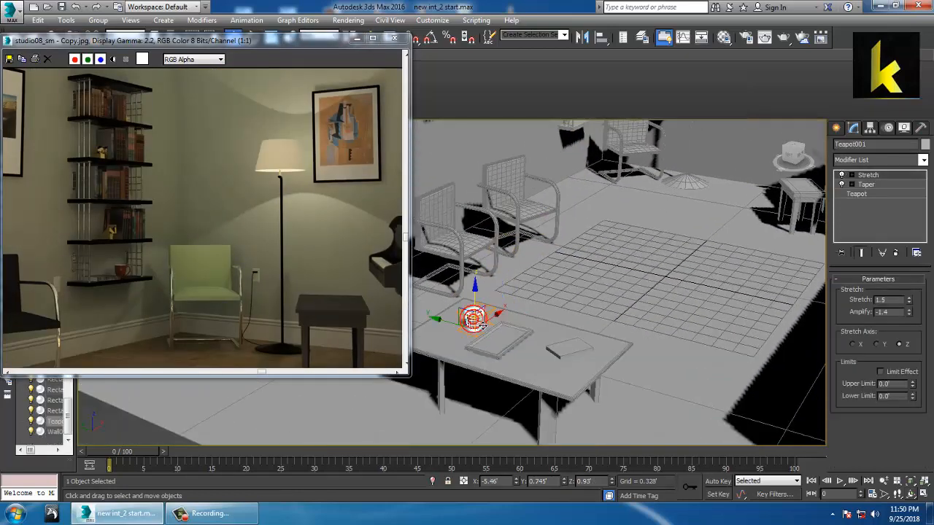
pyautogui.keyDown('shift'); pyautogui.moveTo(498, 333); pyautogui.dragTo(474, 328); pyautogui.keyUp('shift')
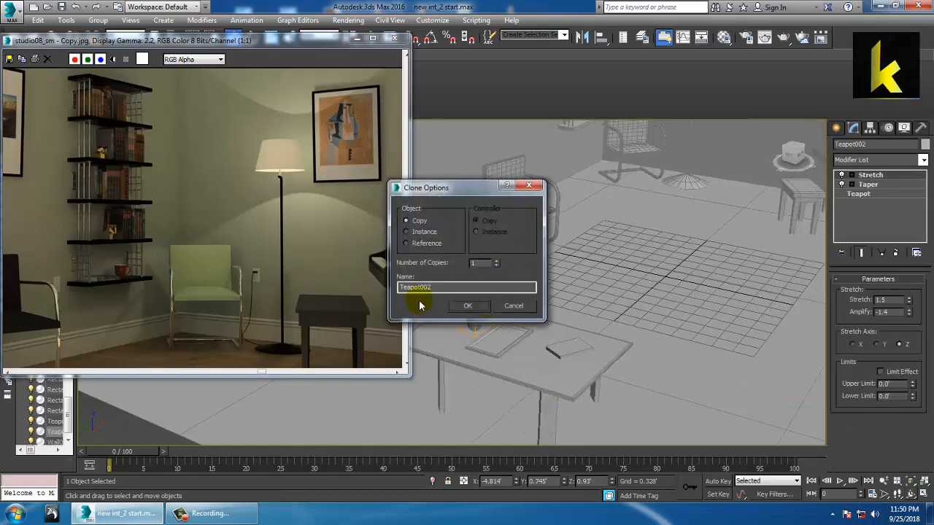
pyautogui.click(467, 306)
# Step: Align the copied mug to the lowest board of the wall bookshelf in X, Y and Z, pivot point to pivot point
pyautogui.hotkey('alt', 'a')
pyautogui.moveTo(598, 233); pyautogui.dragTo(600, 261, button='middle')
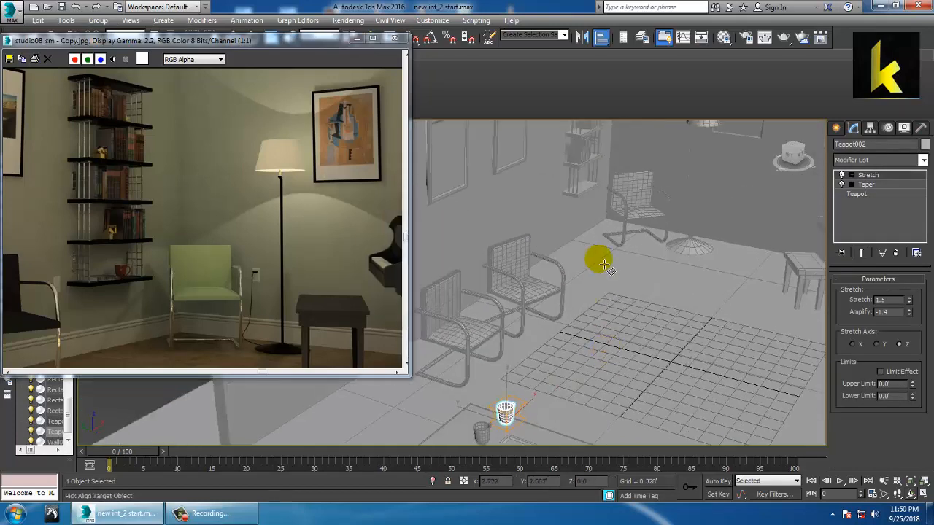
pyautogui.click(597, 194)
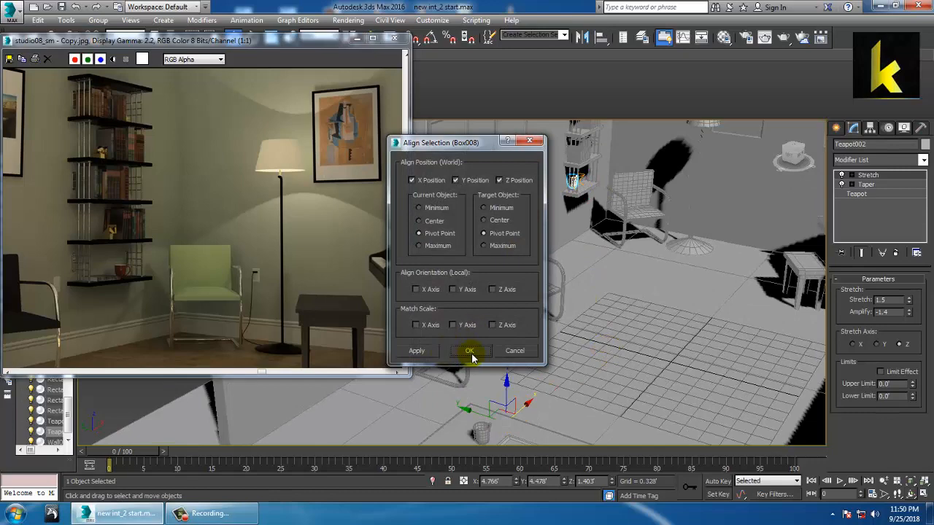
pyautogui.click(469, 351)
# Step: Shrink the copied mug to about 75% and reposition it on the shelf at about X 4.971', Y 4.264', Z 1.424'
pyautogui.scroll(10, 596, 224)
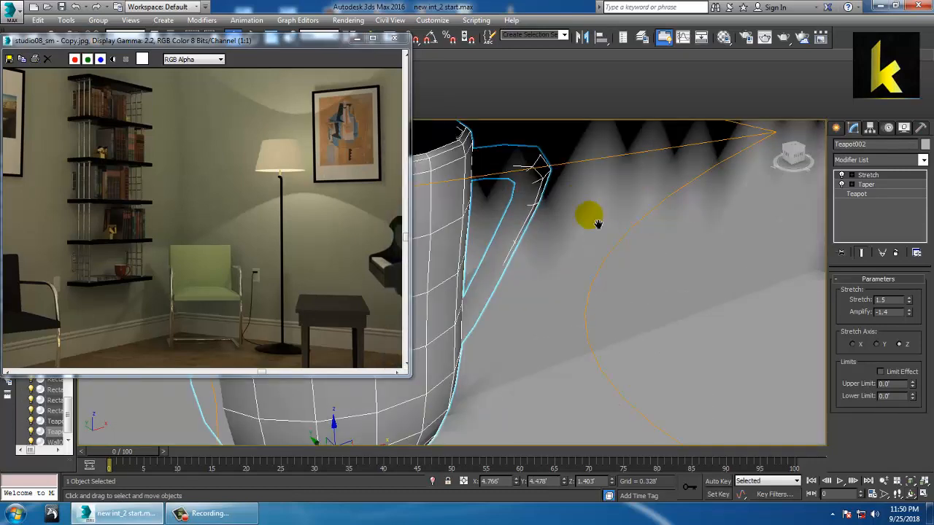
pyautogui.scroll(-10, 597, 223)
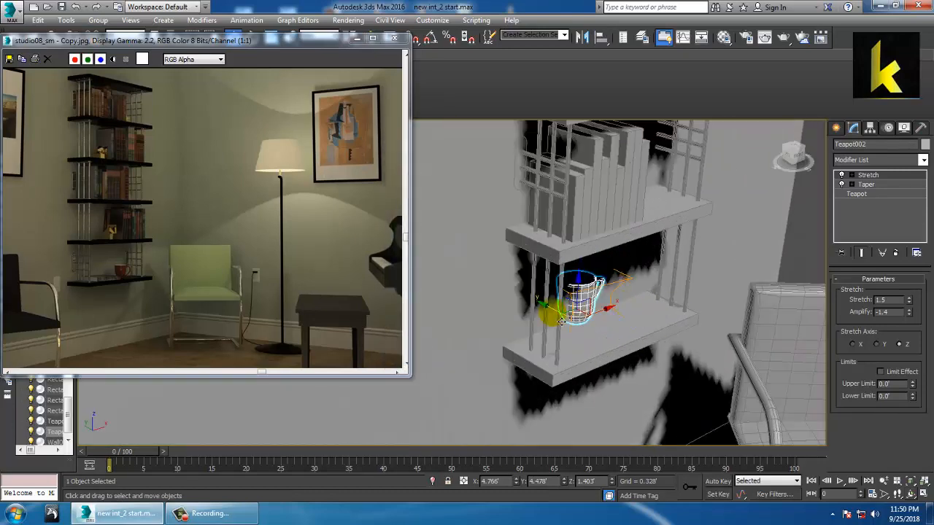
pyautogui.moveTo(577, 326); pyautogui.dragTo(636, 350)
pyautogui.press('r')
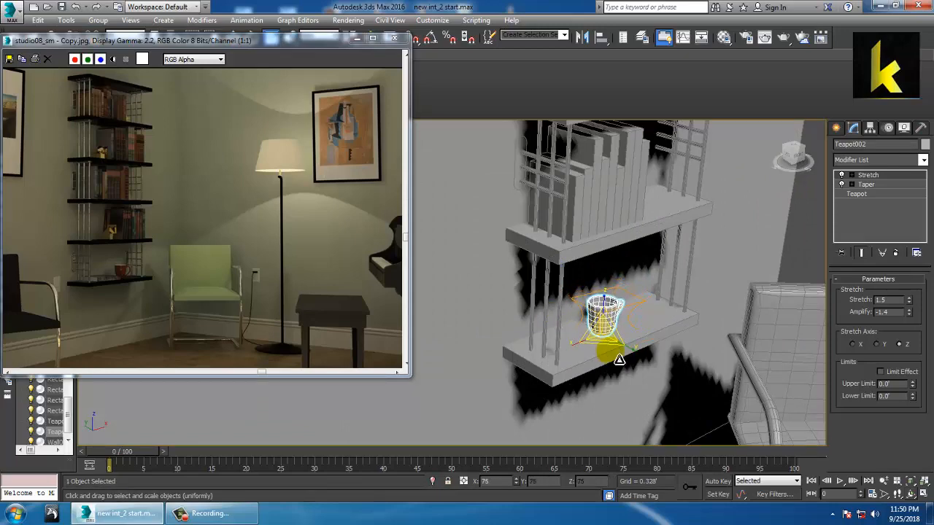
pyautogui.press('w')
pyautogui.keyDown('alt'); pyautogui.moveTo(621, 313); pyautogui.dragTo(629, 324, button='middle'); pyautogui.keyUp('alt')
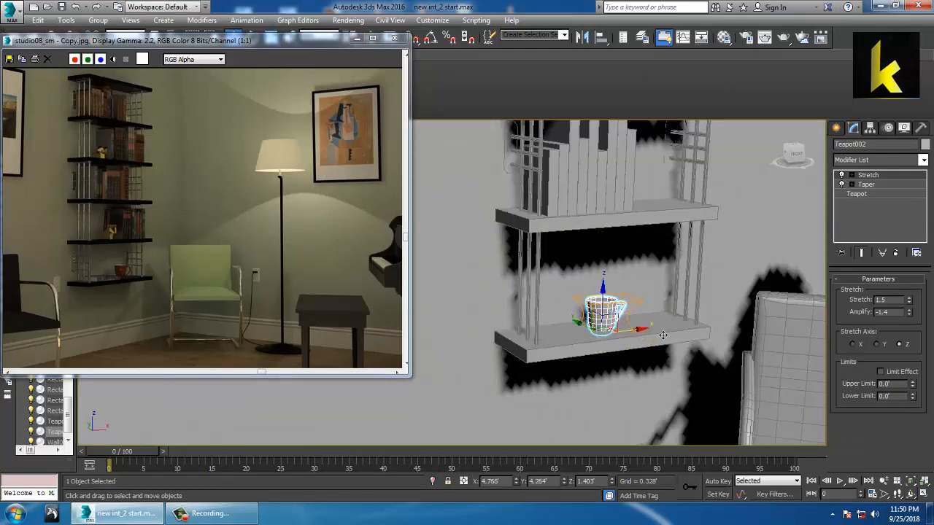
pyautogui.moveTo(611, 307); pyautogui.dragTo(639, 304)
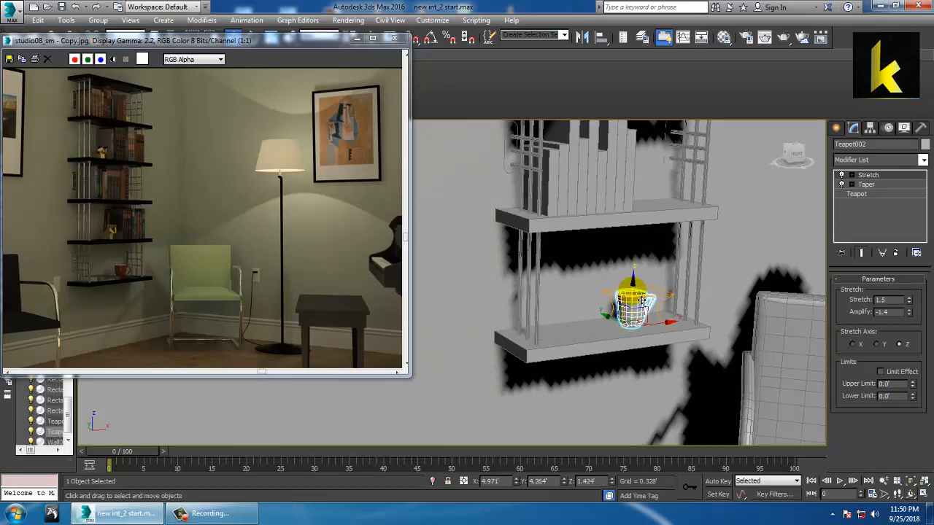
# Step: Compare the modelled room with the full reference photo, then examine the underside of the piano and its stool
pyautogui.scroll(-6, 670, 319)
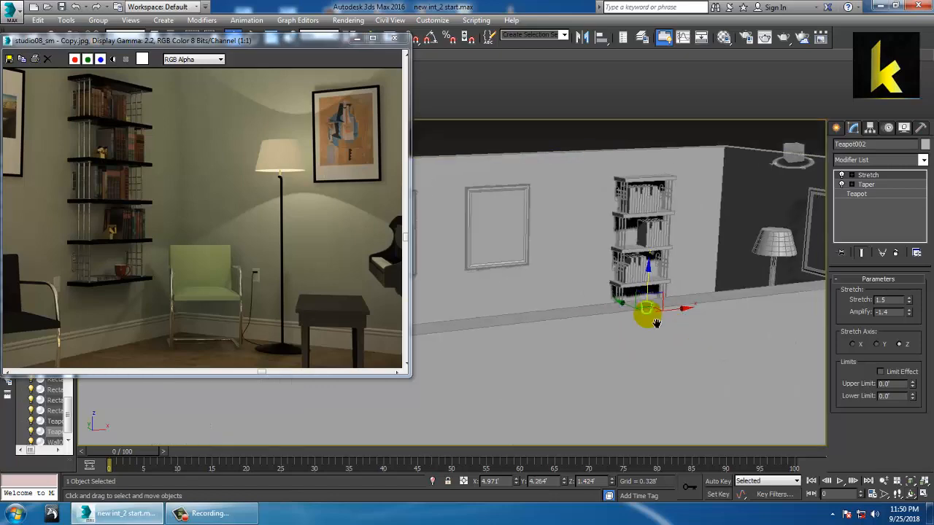
pyautogui.moveTo(657, 323); pyautogui.dragTo(684, 314, button='middle')
pyautogui.scroll(-3, 683, 356)
pyautogui.keyDown('alt'); pyautogui.moveTo(495, 337); pyautogui.dragTo(683, 355, button='middle'); pyautogui.keyUp('alt')
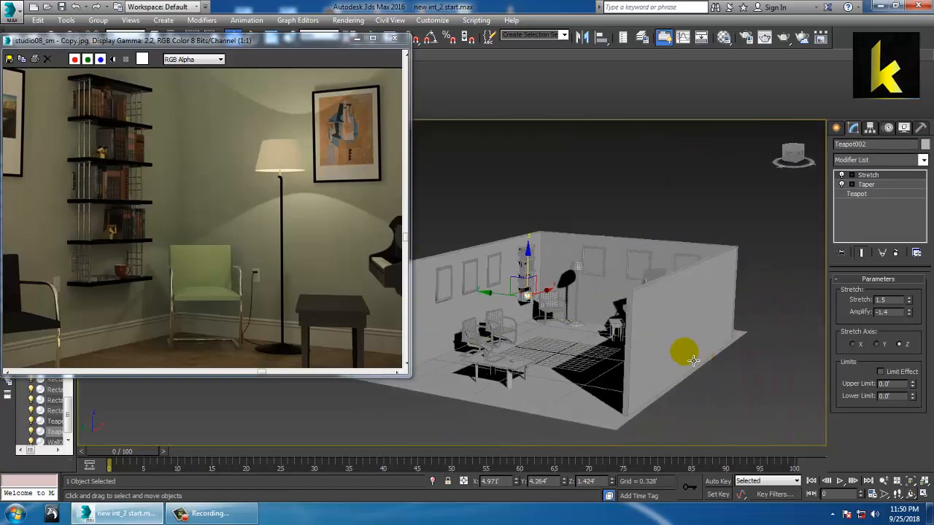
pyautogui.scroll(-1, 306, 267)
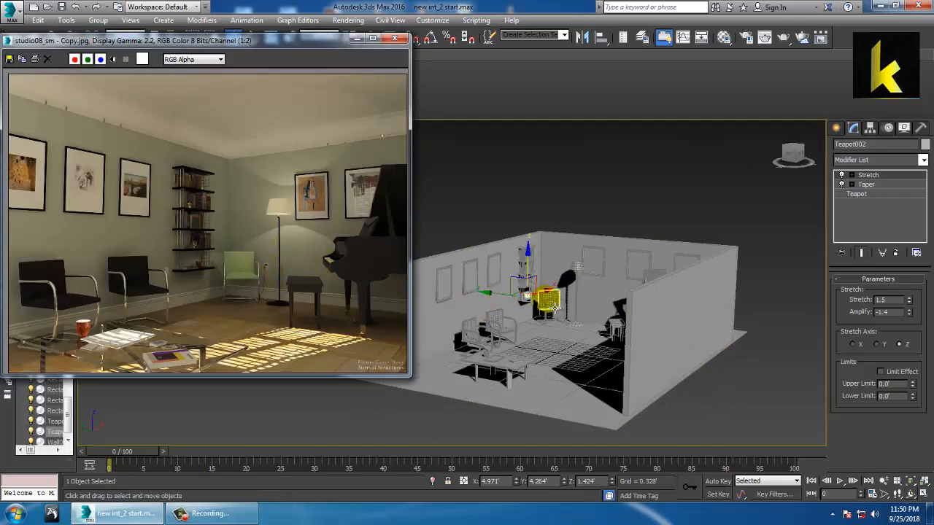
pyautogui.keyDown('alt'); pyautogui.moveTo(554, 307); pyautogui.dragTo(657, 313, button='middle'); pyautogui.keyUp('alt')
pyautogui.scroll(4, 664, 313)
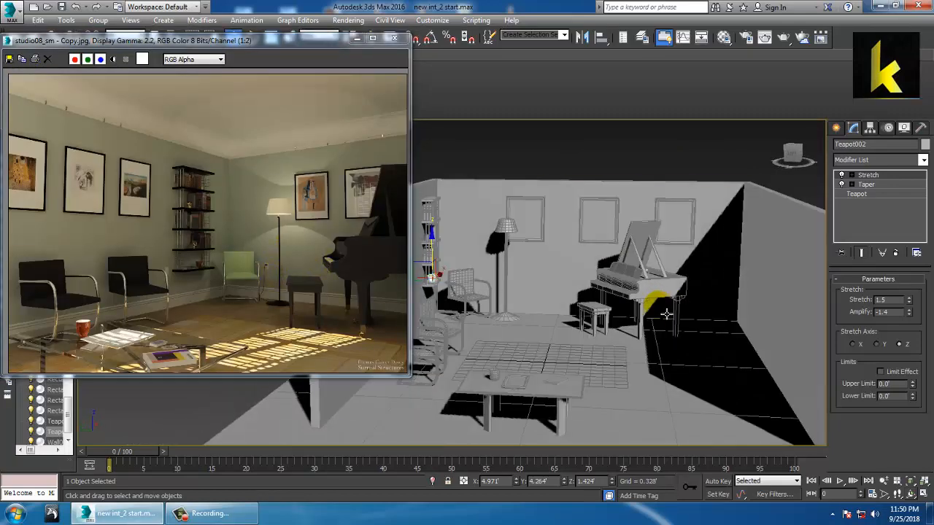
pyautogui.scroll(5, 664, 315)
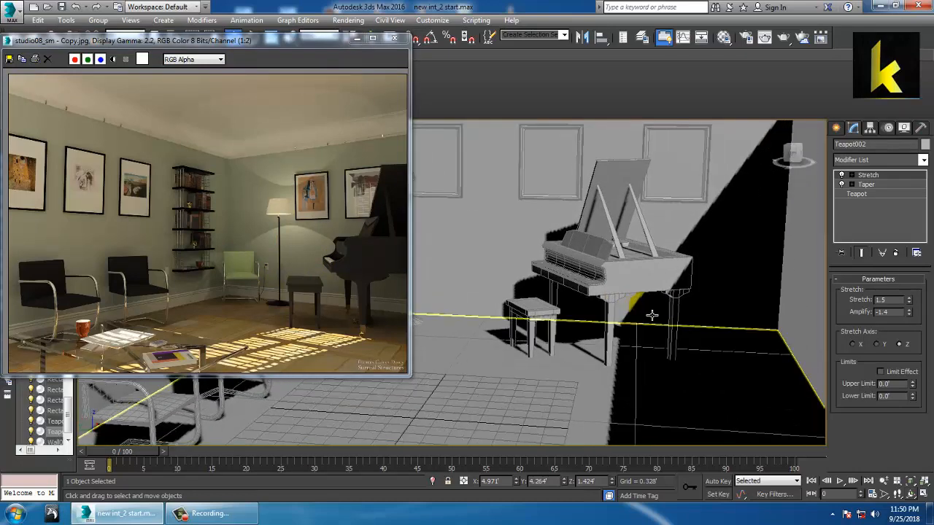
pyautogui.scroll(6, 651, 315)
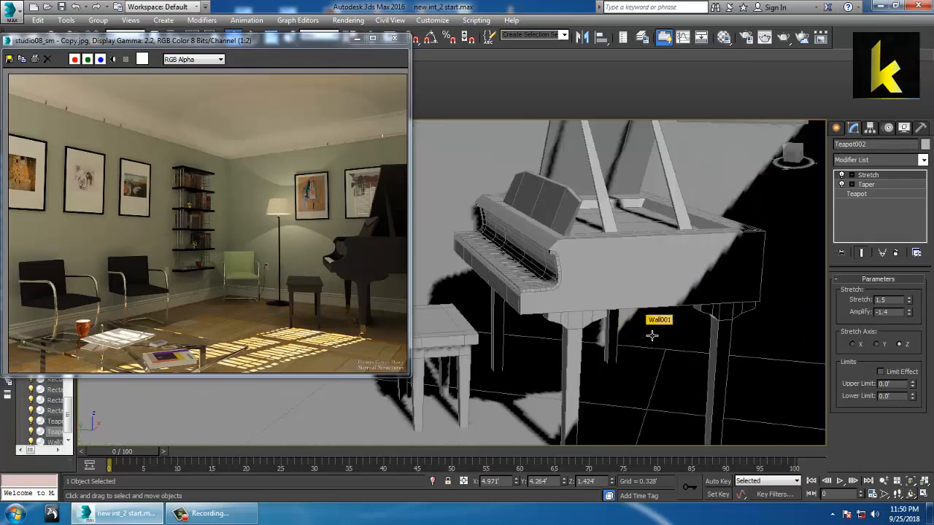
pyautogui.keyDown('alt'); pyautogui.moveTo(651, 335); pyautogui.dragTo(586, 292, button='middle'); pyautogui.keyUp('alt')
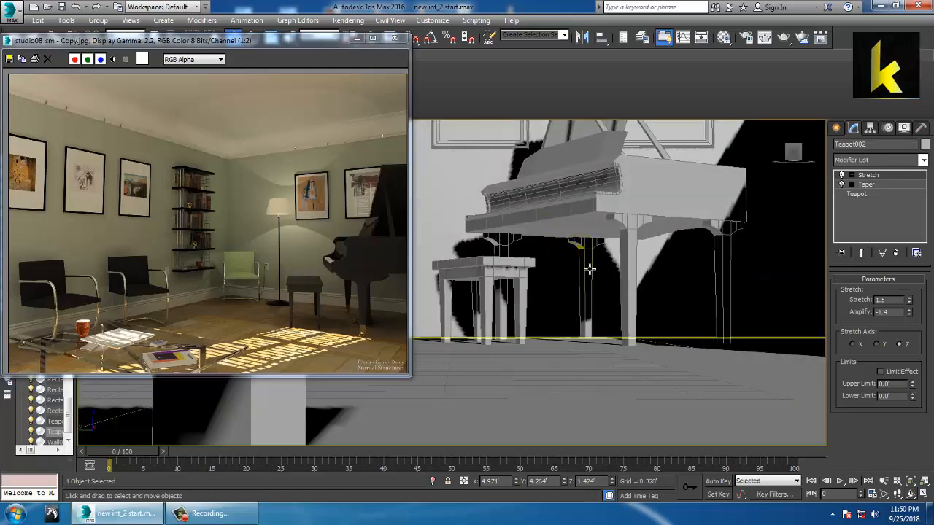
# Step: In the left view, draw an L-shaped line beside the piano, running down to floor level with a foot about 0.318' long
pyautogui.hotkey('alt', 'w')
pyautogui.middleClick(648, 231)
pyautogui.hotkey('alt', 'w')
pyautogui.press('z')
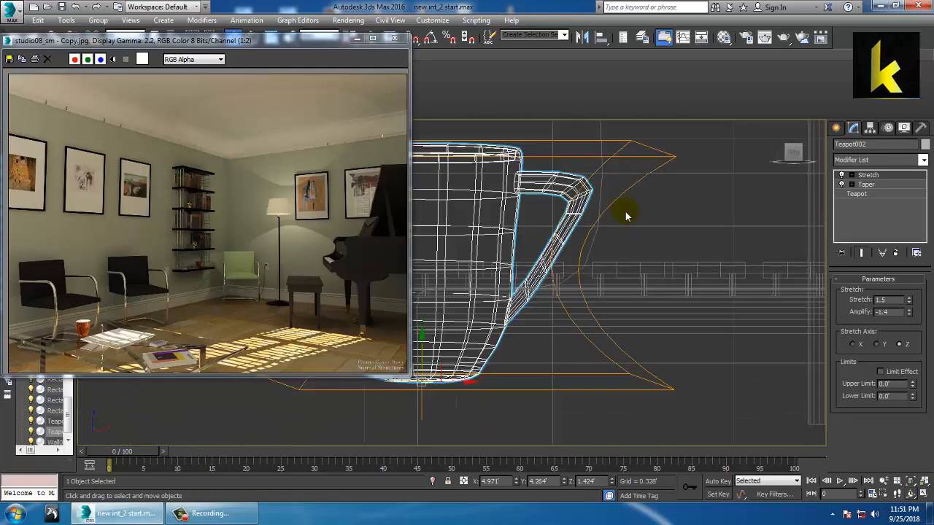
pyautogui.scroll(-10, 656, 265)
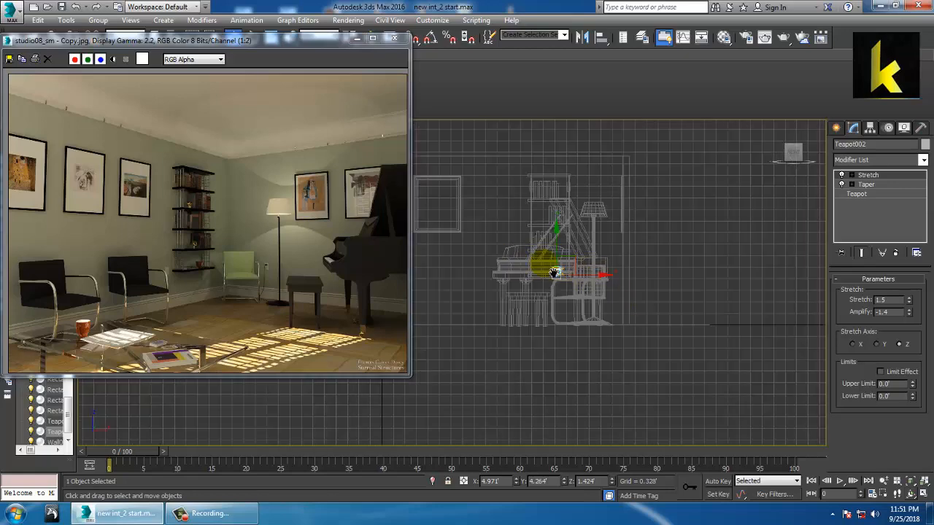
pyautogui.scroll(-2, 555, 272)
pyautogui.hotkey('alt', 'w')
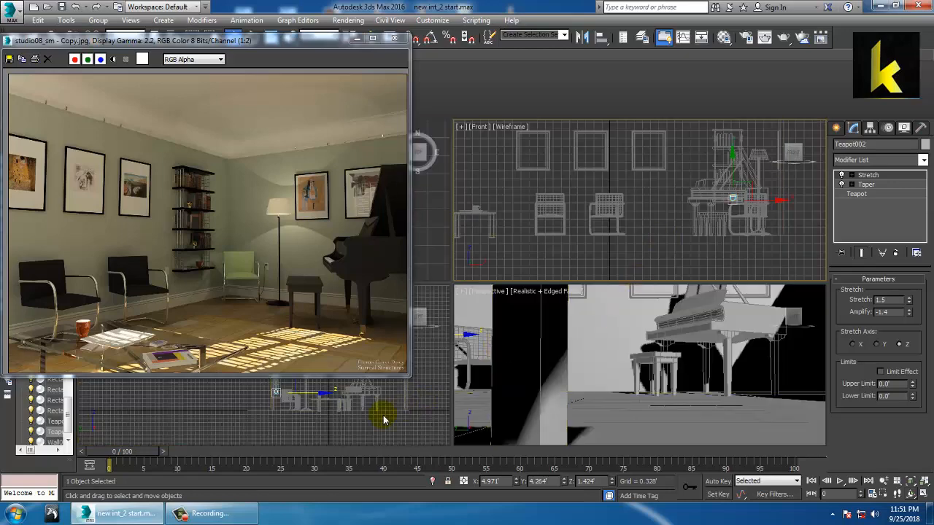
pyautogui.hotkey('alt', 'w')
pyautogui.scroll(6, 635, 334)
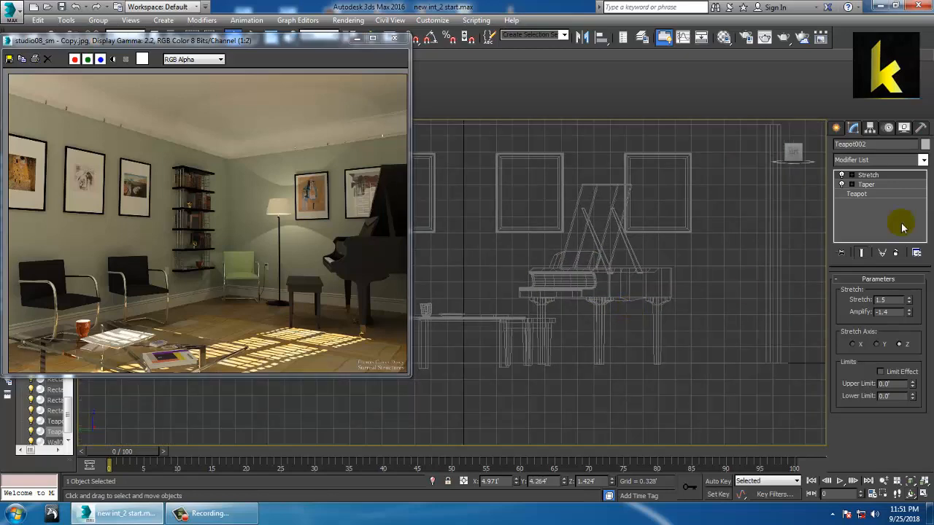
pyautogui.click(837, 130)
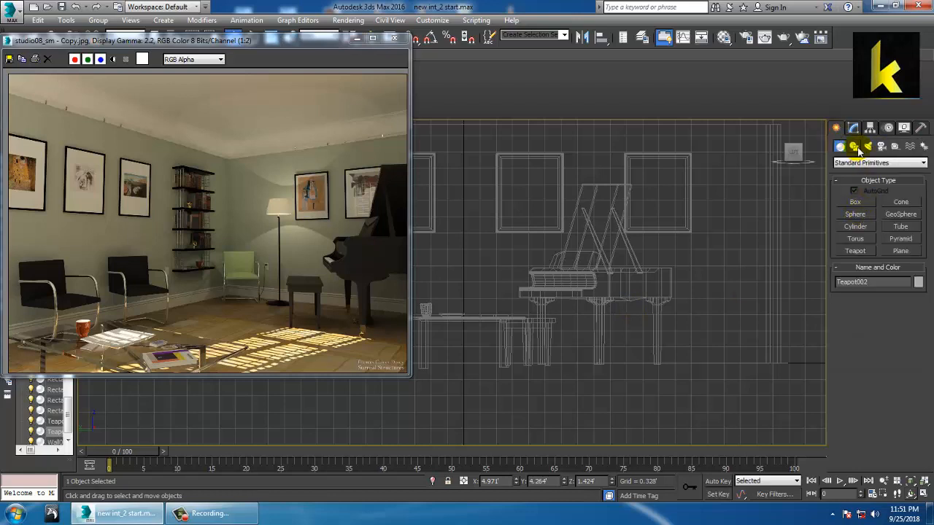
pyautogui.click(854, 147)
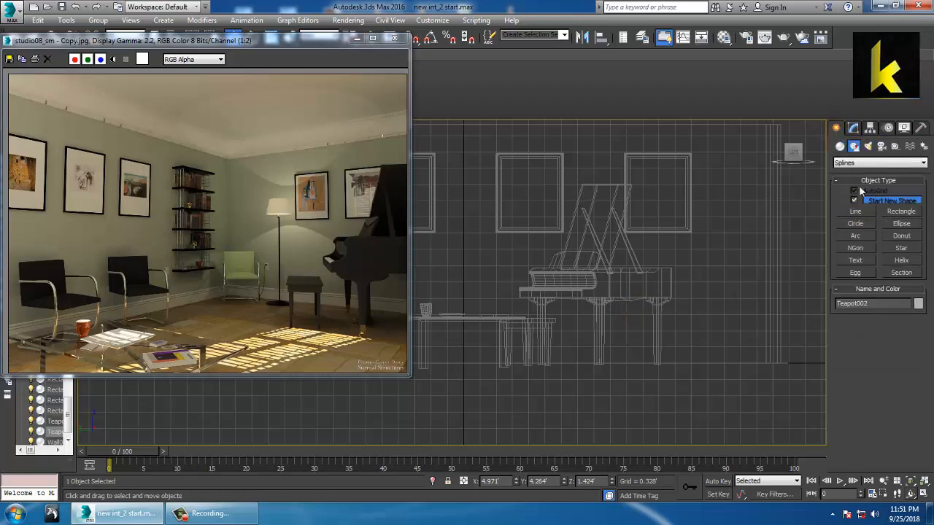
pyautogui.click(860, 211)
pyautogui.click(688, 296)
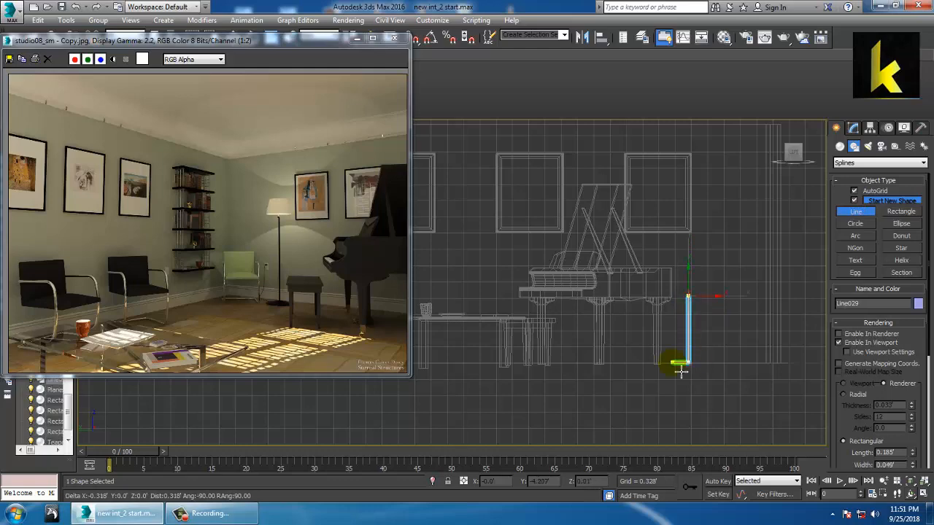
pyautogui.click(672, 362)
pyautogui.rightClick(673, 362)
pyautogui.rightClick(672, 362)
# Step: Move the L-shaped line under the piano's keyboard side, to about X 4.808', Y -2.217'
pyautogui.press('p')
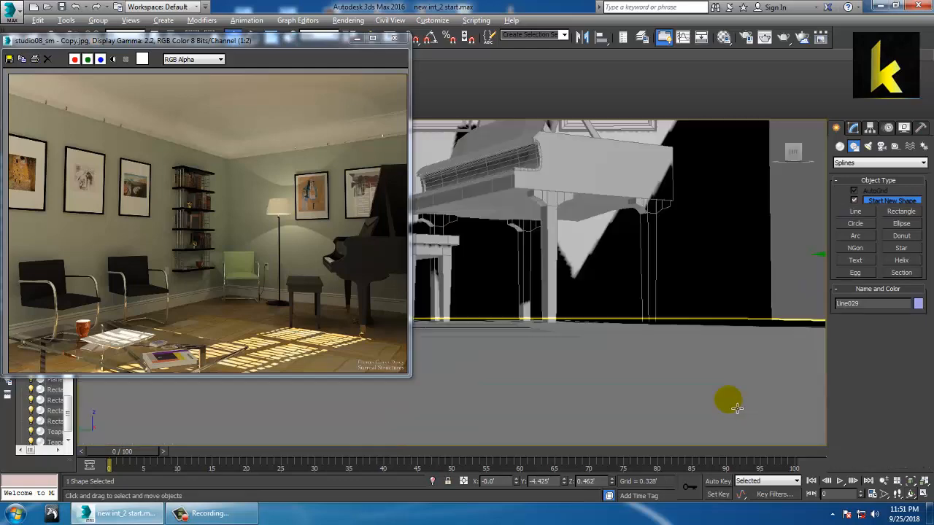
pyautogui.press('z')
pyautogui.scroll(-5, 713, 341)
pyautogui.keyDown('alt'); pyautogui.moveTo(713, 341); pyautogui.dragTo(739, 372, button='middle'); pyautogui.keyUp('alt')
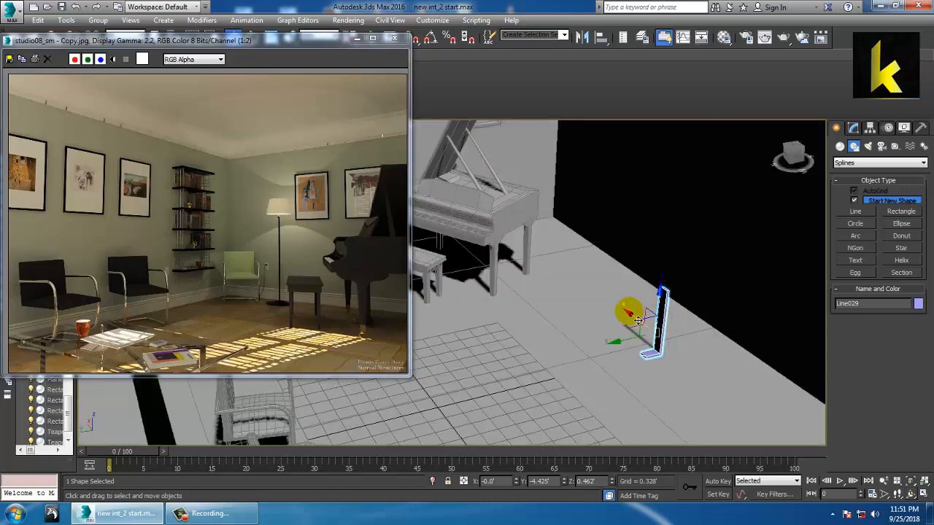
pyautogui.moveTo(629, 313); pyautogui.dragTo(491, 208)
pyautogui.keyDown('alt'); pyautogui.moveTo(511, 236); pyautogui.dragTo(567, 271, button='middle'); pyautogui.keyUp('alt')
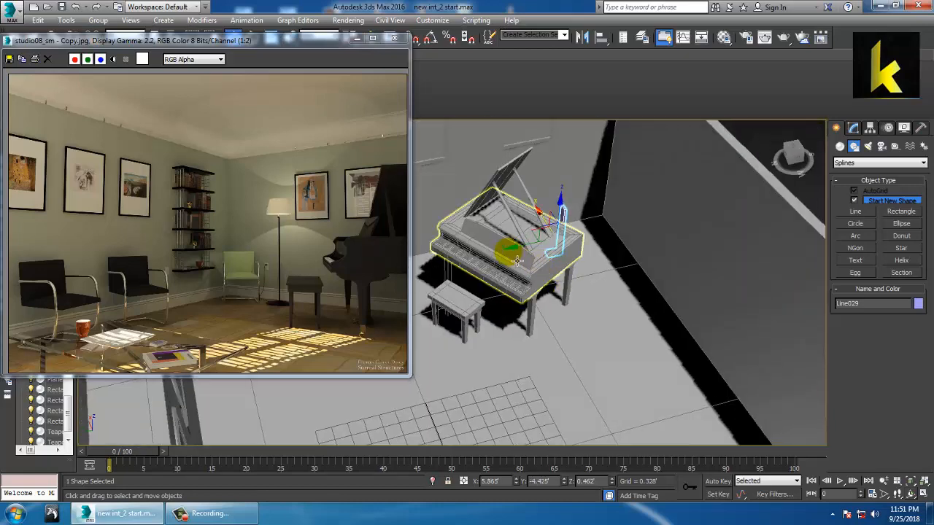
pyautogui.moveTo(516, 259); pyautogui.dragTo(431, 281)
pyautogui.keyDown('alt'); pyautogui.moveTo(430, 281); pyautogui.dragTo(615, 305, button='middle'); pyautogui.keyUp('alt')
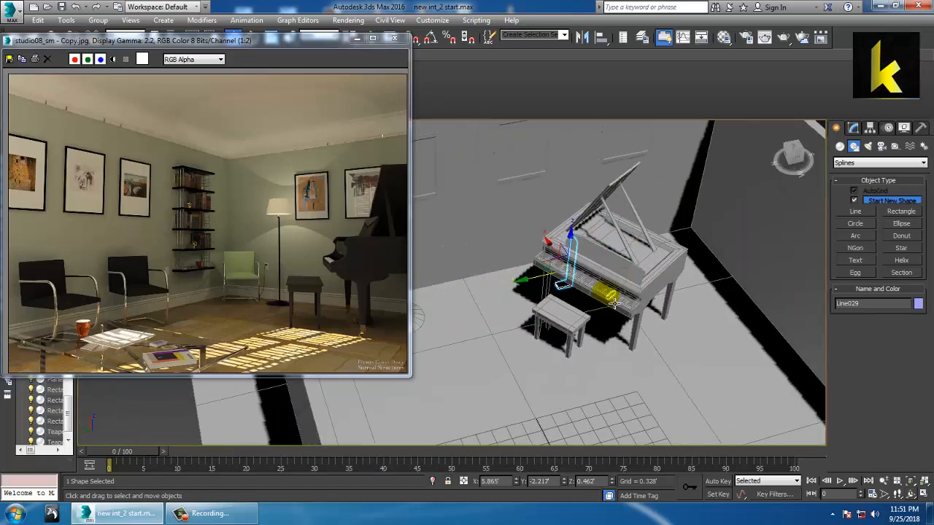
pyautogui.scroll(5, 615, 305)
pyautogui.moveTo(535, 256); pyautogui.dragTo(559, 285)
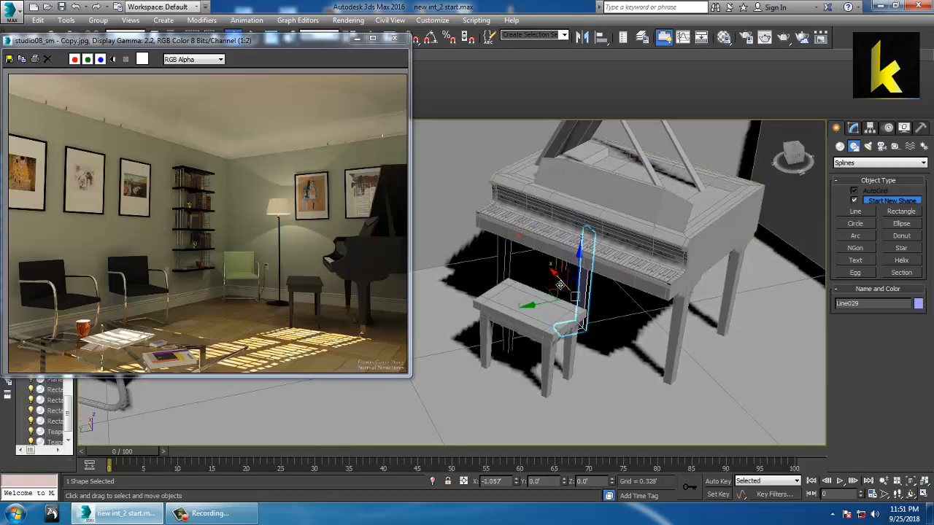
pyautogui.scroll(3, 615, 285)
# Step: Rotate the L-shaped line about 27° in the top view to match the piano's angle and shift it to about X 4.588', Y -2.323'
pyautogui.hotkey('alt', 'w')
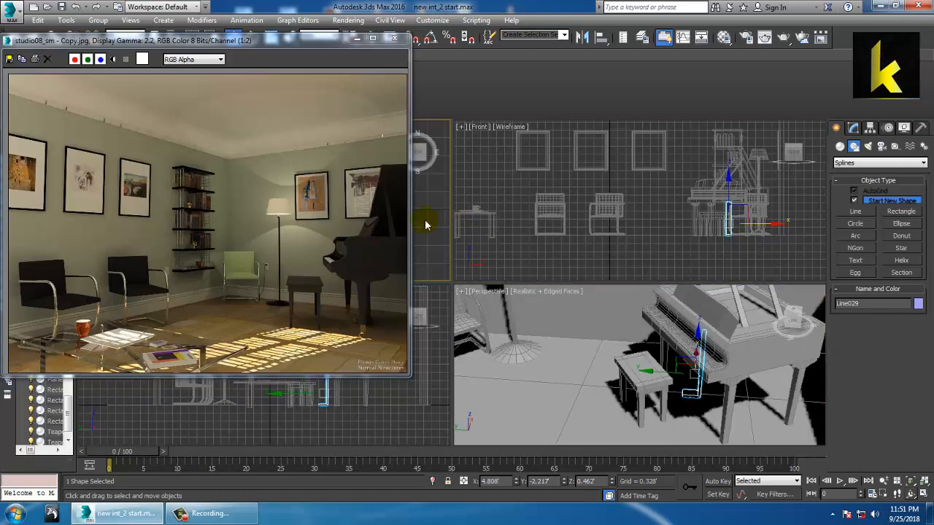
pyautogui.press('z')
pyautogui.hotkey('alt', 'w')
pyautogui.moveTo(493, 232); pyautogui.dragTo(548, 234, button='middle')
pyautogui.scroll(-8, 605, 269)
pyautogui.scroll(2, 605, 271)
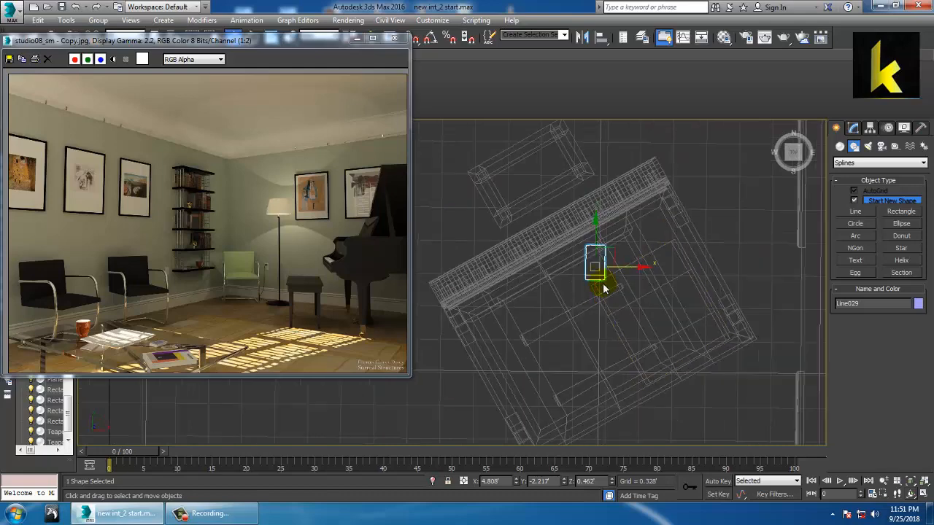
pyautogui.press('e')
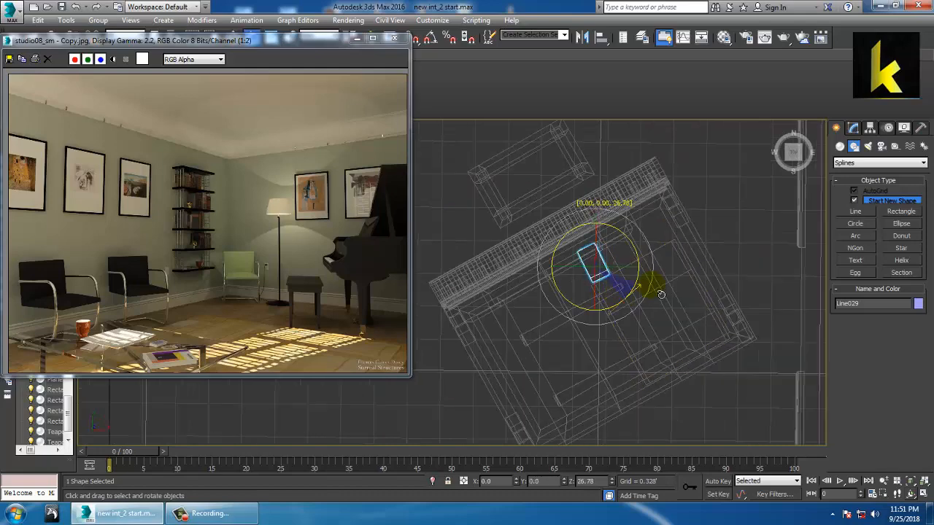
pyautogui.press('w')
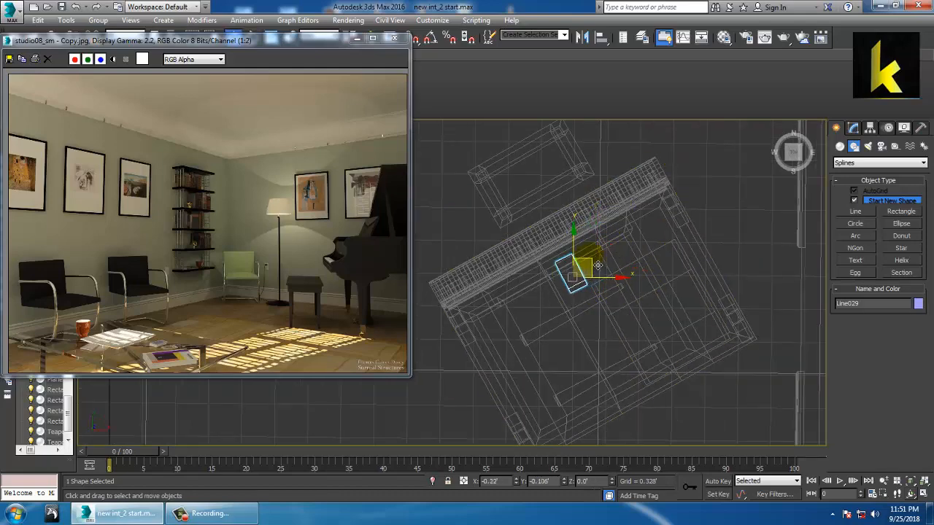
pyautogui.hotkey('alt', 'w')
pyautogui.middleClick(708, 380)
pyautogui.hotkey('alt', 'w')
pyautogui.moveTo(709, 379)
pyautogui.keyDown('alt'); pyautogui.mouseDown(button='middle')
pyautogui.moveTo(677, 356)
pyautogui.moveTo(718, 331)
pyautogui.moveTo(727, 375)
pyautogui.moveTo(540, 321)
pyautogui.mouseUp(button='middle'); pyautogui.keyUp('alt')
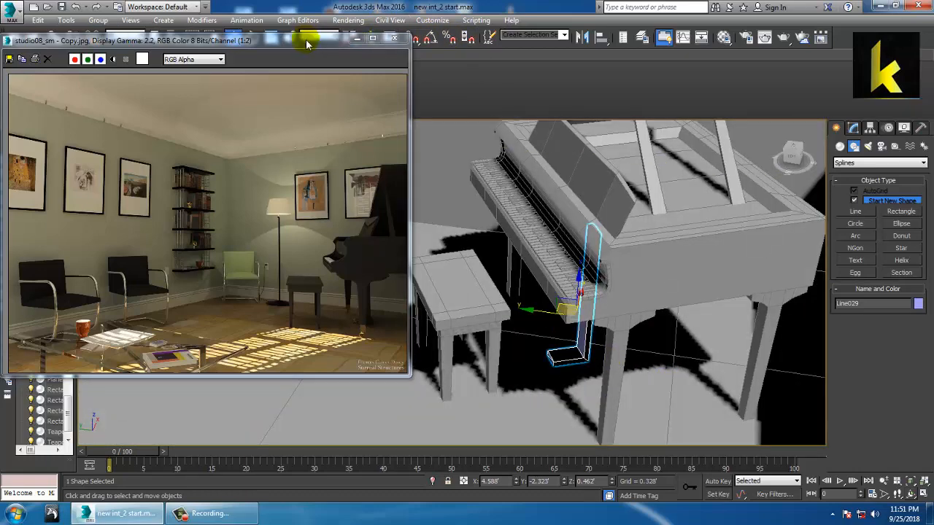
# Step: Lower the reference photo window to uncover the main toolbar, and set the transform coordinate system to Local
pyautogui.moveTo(306, 44); pyautogui.dragTo(305, 77)
pyautogui.click(325, 36)
pyautogui.click(325, 77)
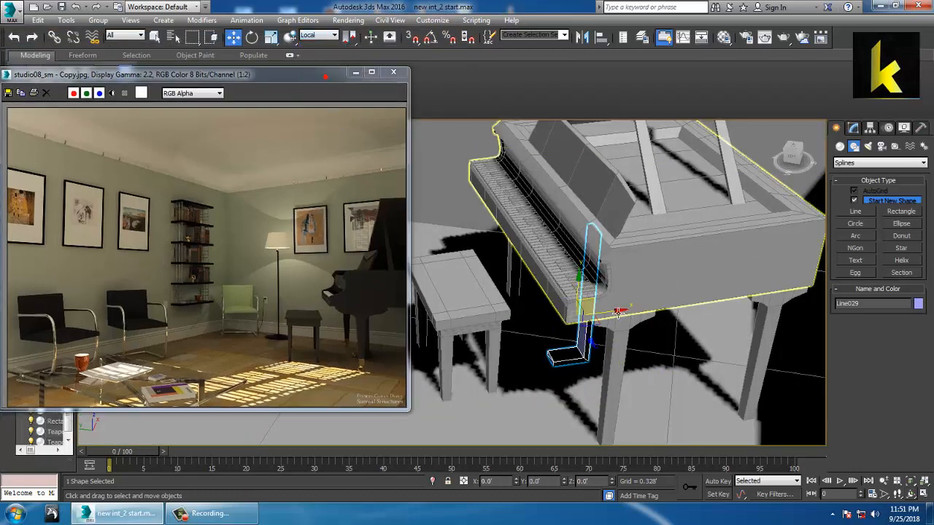
pyautogui.keyDown('alt'); pyautogui.moveTo(584, 330); pyautogui.dragTo(615, 315, button='middle'); pyautogui.keyUp('alt')
pyautogui.click(615, 315)
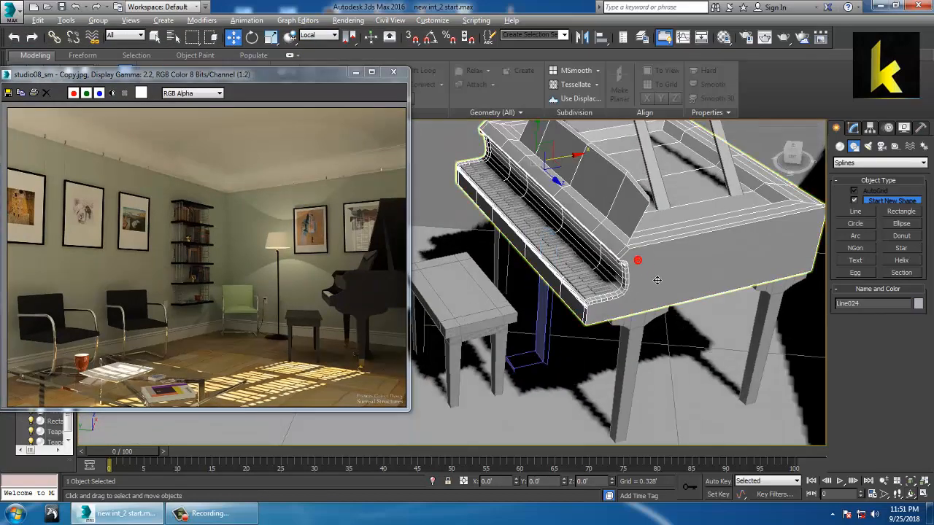
pyautogui.keyDown('alt'); pyautogui.moveTo(636, 261); pyautogui.dragTo(658, 275, button='middle'); pyautogui.keyUp('alt')
pyautogui.keyDown('alt'); pyautogui.moveTo(662, 311); pyautogui.dragTo(665, 308, button='middle'); pyautogui.keyUp('alt')
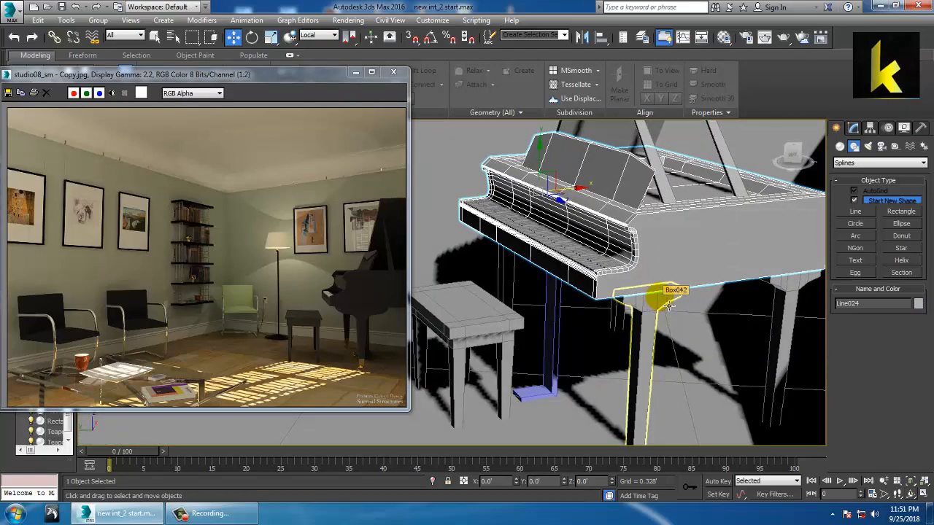
# Step: Select the L-shaped support again and slide it along its local X axis beneath the piano's keyboard
pyautogui.click(560, 349)
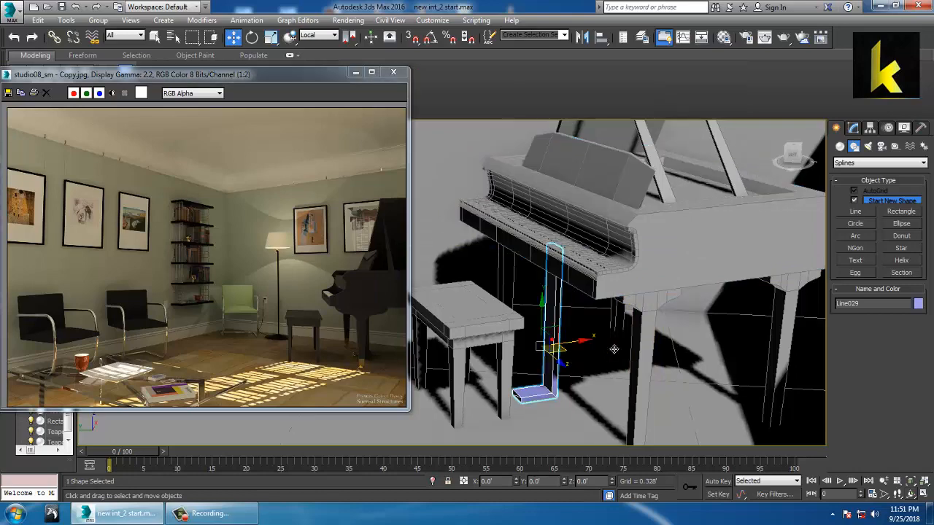
pyautogui.moveTo(615, 350)
pyautogui.keyDown('alt'); pyautogui.mouseDown(button='middle')
pyautogui.moveTo(640, 345)
pyautogui.moveTo(623, 358)
pyautogui.mouseUp(button='middle'); pyautogui.keyUp('alt')
pyautogui.moveTo(569, 357); pyautogui.dragTo(548, 357)
pyautogui.keyDown('alt'); pyautogui.moveTo(586, 329); pyautogui.dragTo(594, 358, button='middle'); pyautogui.keyUp('alt')
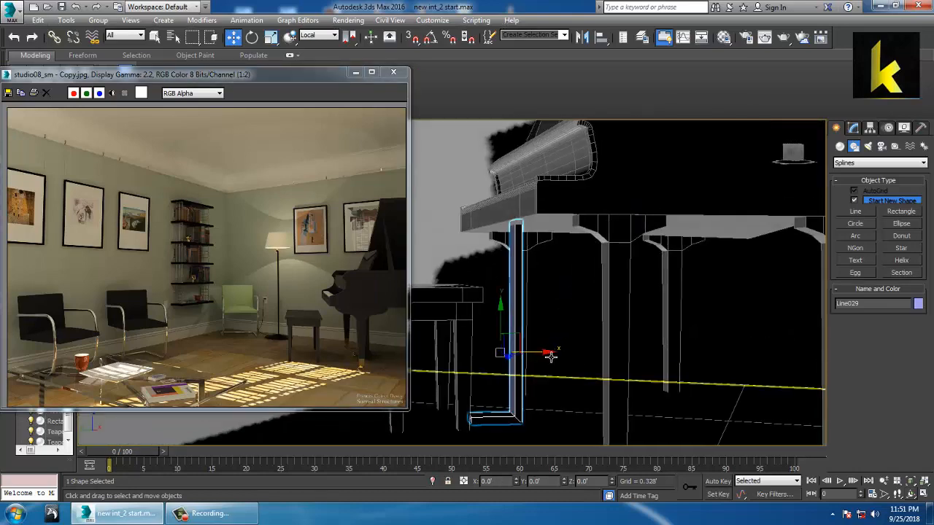
pyautogui.moveTo(550, 356); pyautogui.dragTo(572, 352)
pyautogui.keyDown('alt'); pyautogui.moveTo(572, 352); pyautogui.dragTo(577, 388, button='middle'); pyautogui.keyUp('alt')
# Step: Rotate the L-shaped support slightly to line up with the keyboard and set its rectangular rendering length to 0.322'
pyautogui.click(854, 129)
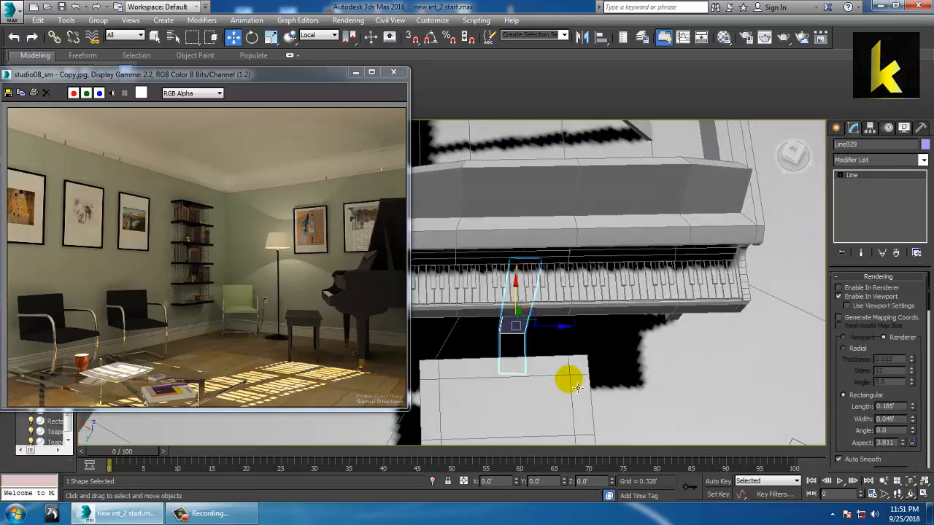
pyautogui.press('e')
pyautogui.moveTo(535, 376); pyautogui.dragTo(548, 370)
pyautogui.press('w')
pyautogui.keyDown('alt'); pyautogui.moveTo(548, 370); pyautogui.dragTo(594, 321, button='middle'); pyautogui.keyUp('alt')
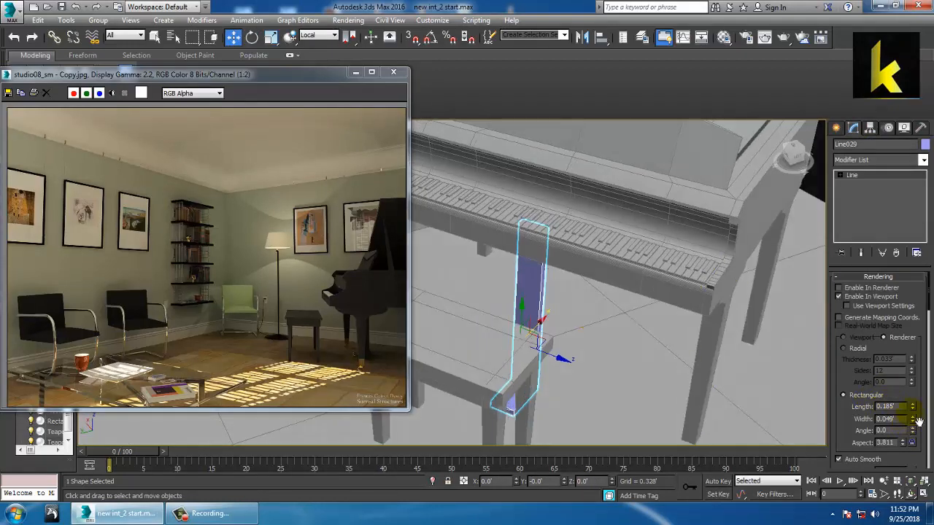
pyautogui.moveTo(917, 421); pyautogui.dragTo(914, 369)
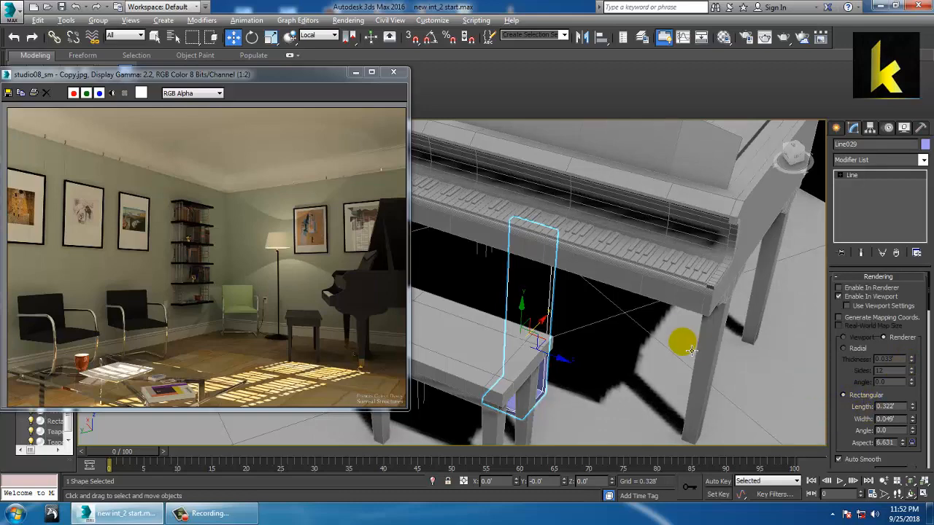
pyautogui.keyDown('alt'); pyautogui.moveTo(682, 340); pyautogui.dragTo(927, 208, button='middle'); pyautogui.keyUp('alt')
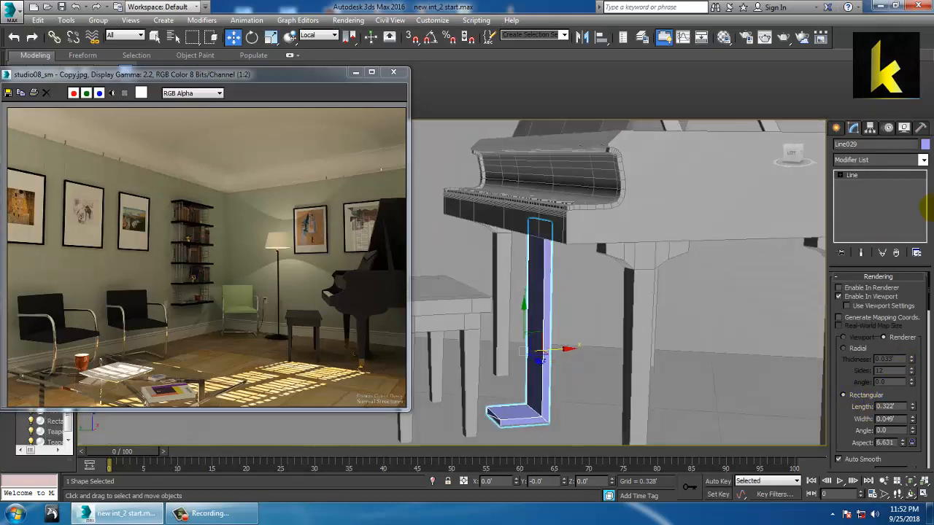
# Step: Give the L-shaped support the light grey object colour and increase its rectangular rendering length slightly
pyautogui.click(925, 143)
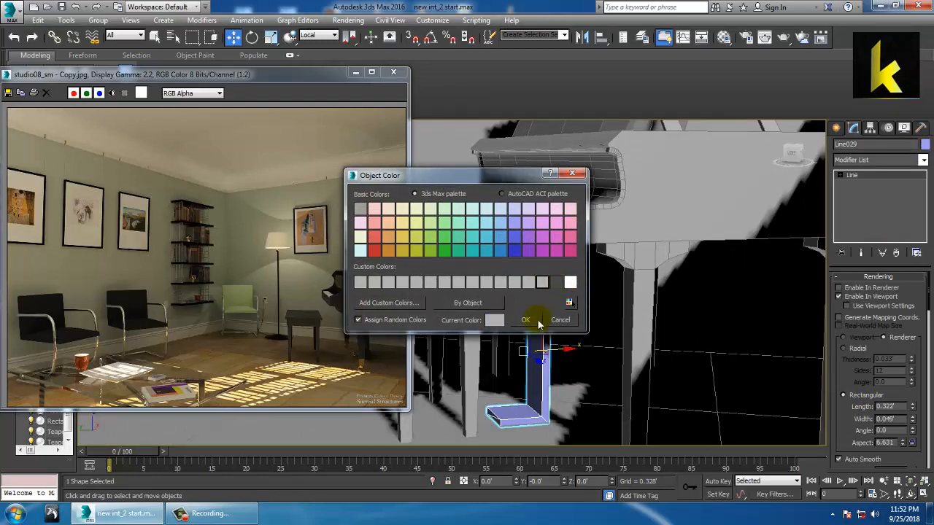
pyautogui.click(537, 323)
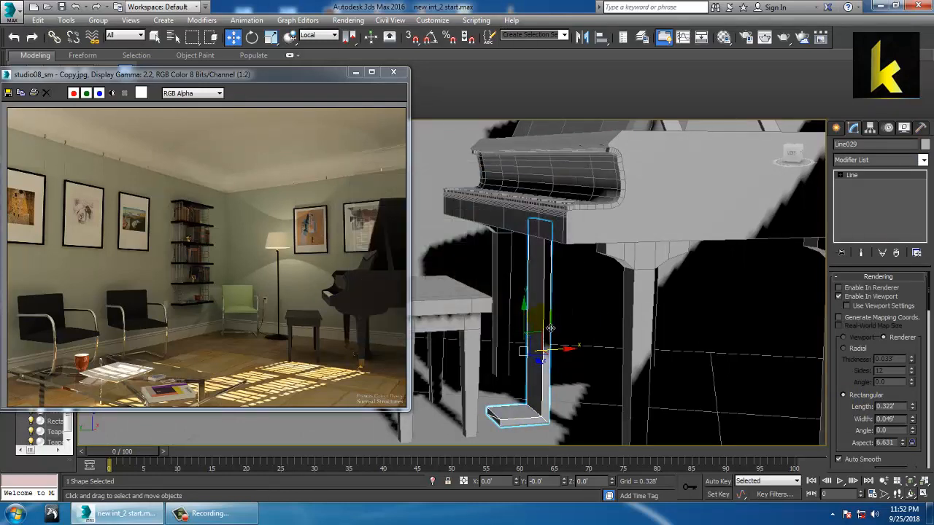
pyautogui.keyDown('alt'); pyautogui.moveTo(594, 343); pyautogui.dragTo(568, 350, button='middle'); pyautogui.keyUp('alt')
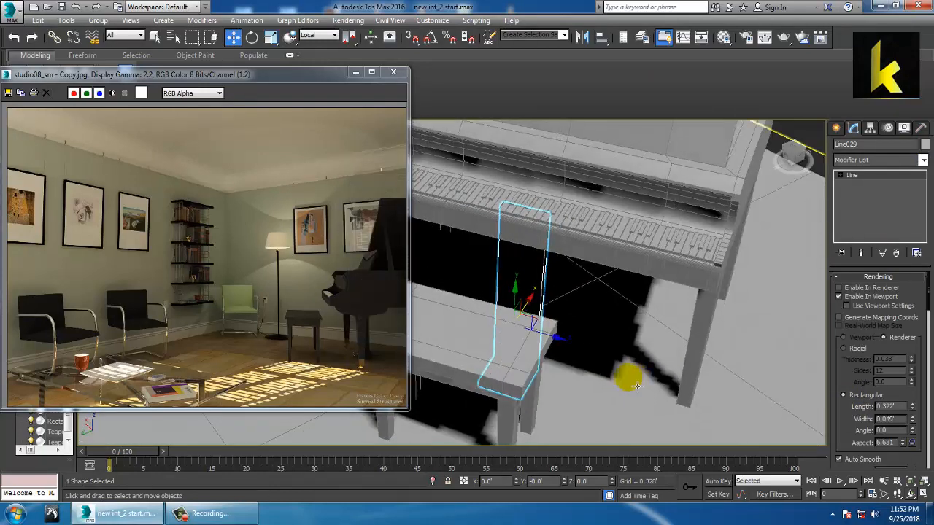
pyautogui.press('e')
pyautogui.press('r')
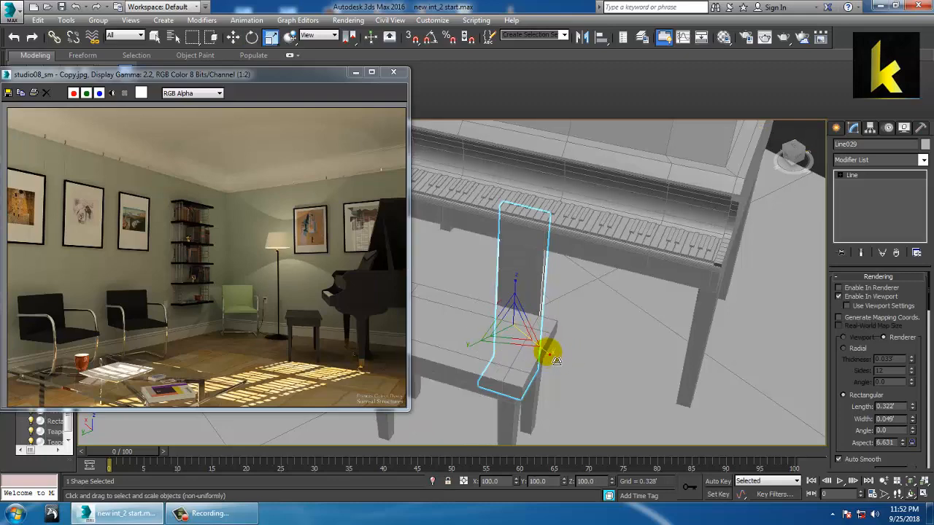
pyautogui.moveTo(912, 406); pyautogui.dragTo(912, 388)
pyautogui.press('w')
pyautogui.keyDown('alt'); pyautogui.moveTo(670, 302); pyautogui.dragTo(657, 359, button='middle'); pyautogui.keyUp('alt')
pyautogui.hotkey('alt', 'w')
pyautogui.hotkey('alt', 'w')
pyautogui.moveTo(661, 320); pyautogui.dragTo(695, 298, button='middle')
# Step: Create a low standard box about 0.154' by 0.336' on the open floor in front of the piano
pyautogui.click(838, 129)
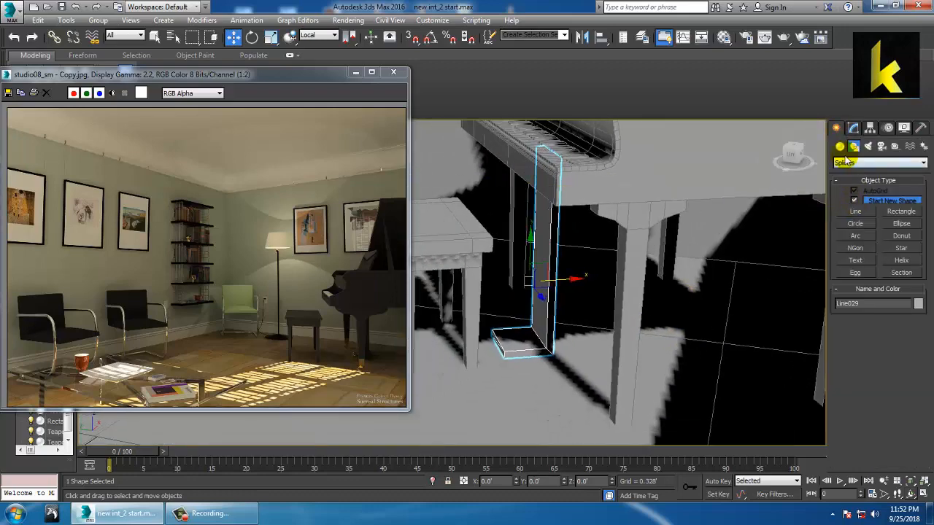
pyautogui.click(839, 146)
pyautogui.click(858, 204)
pyautogui.keyDown('alt'); pyautogui.moveTo(649, 299); pyautogui.dragTo(679, 325, button='middle'); pyautogui.keyUp('alt')
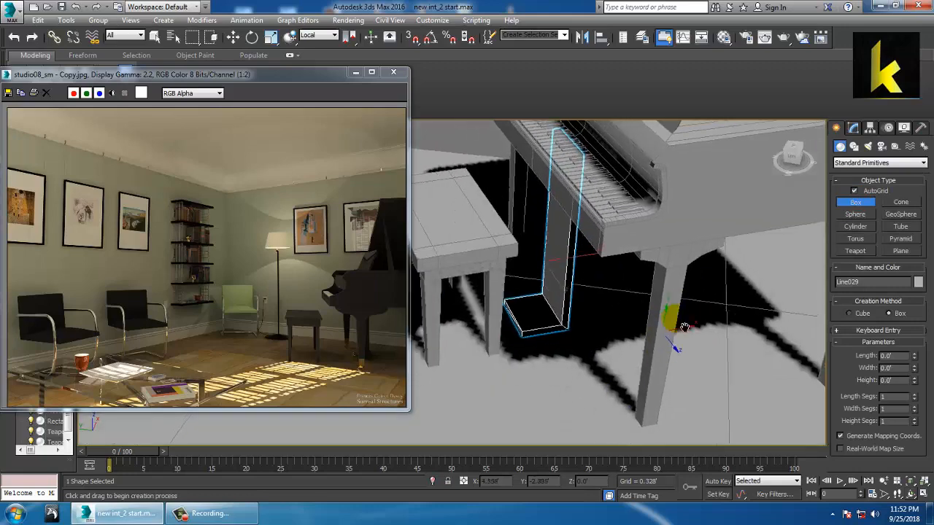
pyautogui.scroll(1, 629, 397)
pyautogui.moveTo(579, 367); pyautogui.dragTo(556, 379)
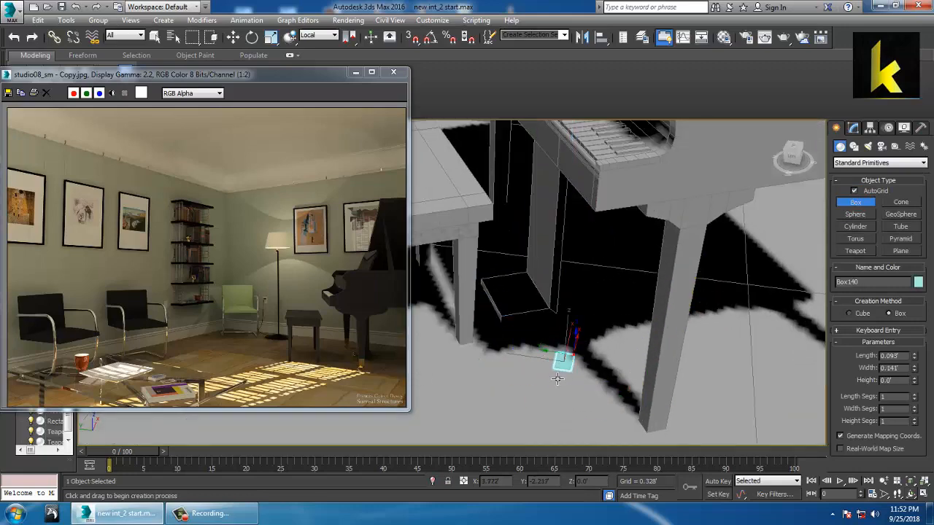
pyautogui.rightClick(560, 376)
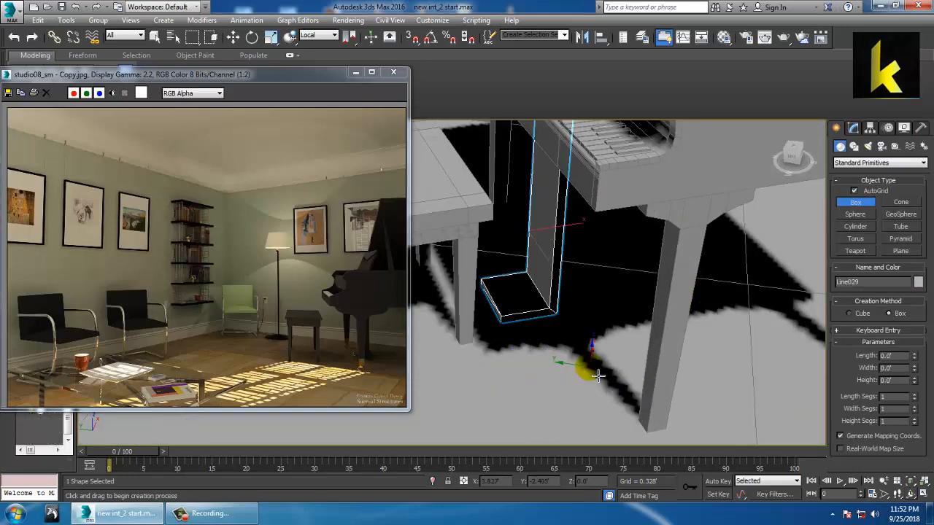
pyautogui.hotkey('alt', 'w')
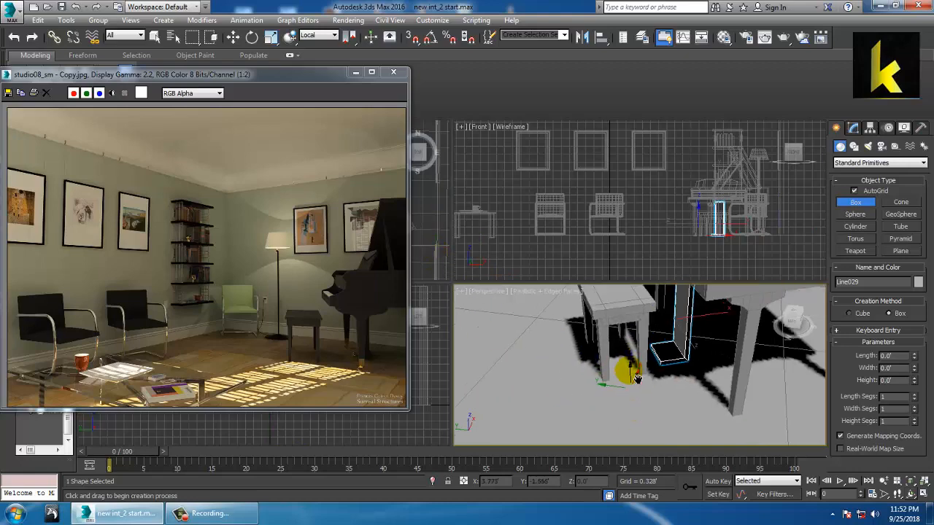
pyautogui.hotkey('alt', 'w')
pyautogui.keyDown('alt'); pyautogui.moveTo(635, 378); pyautogui.dragTo(609, 337, button='middle'); pyautogui.keyUp('alt')
pyautogui.scroll(-5, 647, 390)
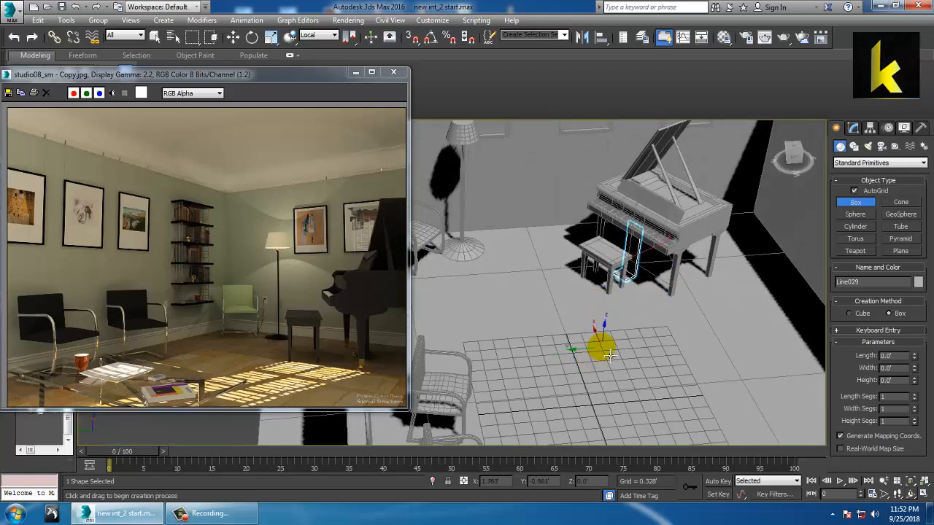
pyautogui.moveTo(602, 349); pyautogui.dragTo(618, 369)
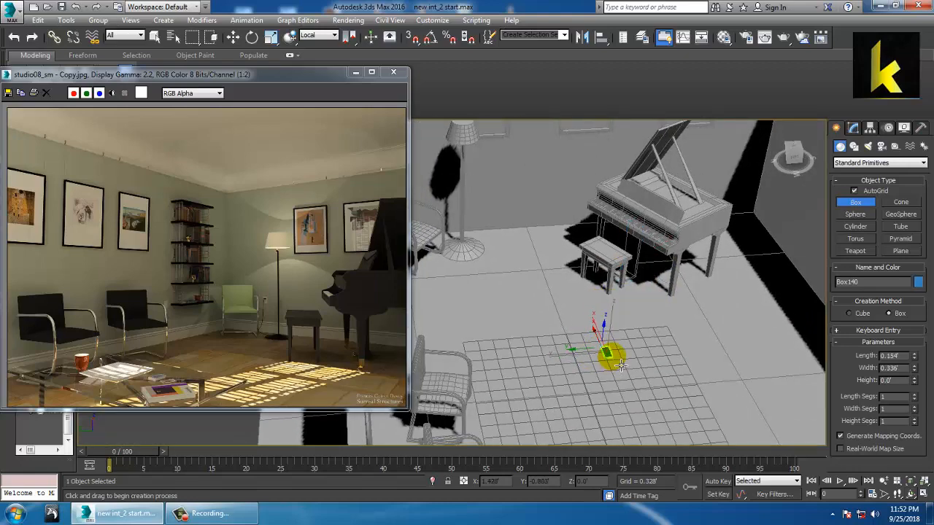
pyautogui.click(620, 363)
# Step: Scale the new box down in height to a thin slab about 0.029' tall
pyautogui.press('z')
pyautogui.keyDown('alt'); pyautogui.moveTo(615, 374); pyautogui.dragTo(587, 346, button='middle'); pyautogui.keyUp('alt')
pyautogui.scroll(-3, 631, 354)
pyautogui.press('w')
pyautogui.press('r')
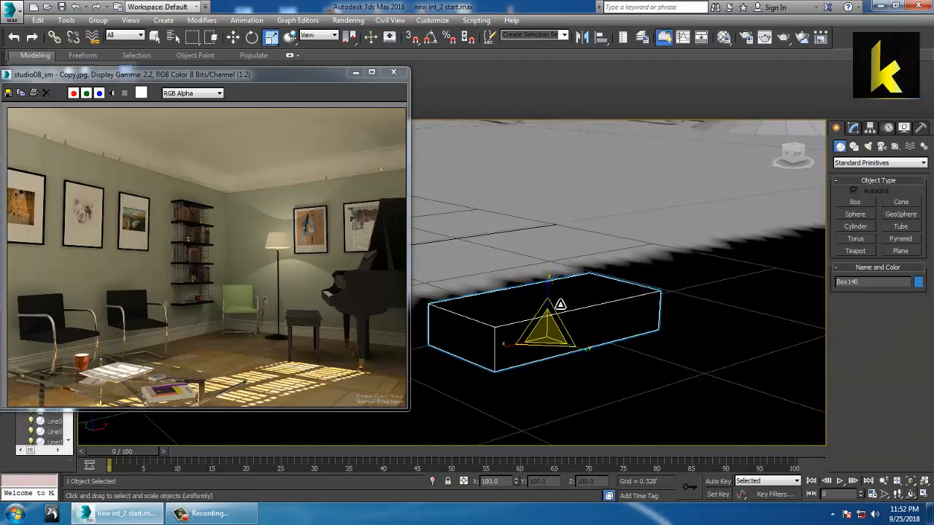
pyautogui.moveTo(561, 304); pyautogui.dragTo(563, 324)
pyautogui.keyDown('alt'); pyautogui.moveTo(557, 311); pyautogui.dragTo(621, 328, button='middle'); pyautogui.keyUp('alt')
pyautogui.moveTo(603, 337); pyautogui.dragTo(606, 347)
pyautogui.moveTo(606, 347)
pyautogui.keyDown('alt'); pyautogui.mouseDown(button='middle')
pyautogui.moveTo(594, 351)
pyautogui.moveTo(606, 343)
pyautogui.mouseUp(button='middle'); pyautogui.keyUp('alt')
pyautogui.press('w')
# Step: Convert the slab to Editable Poly and add two lengthwise and two crosswise edge loops with Swift Loop
pyautogui.rightClick(560, 321)
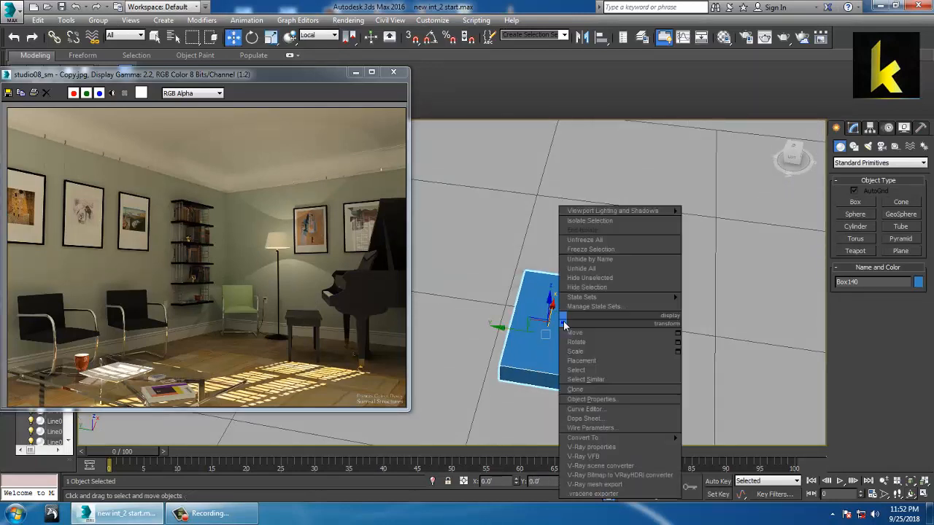
pyautogui.moveTo(604, 438)
pyautogui.click(715, 447)
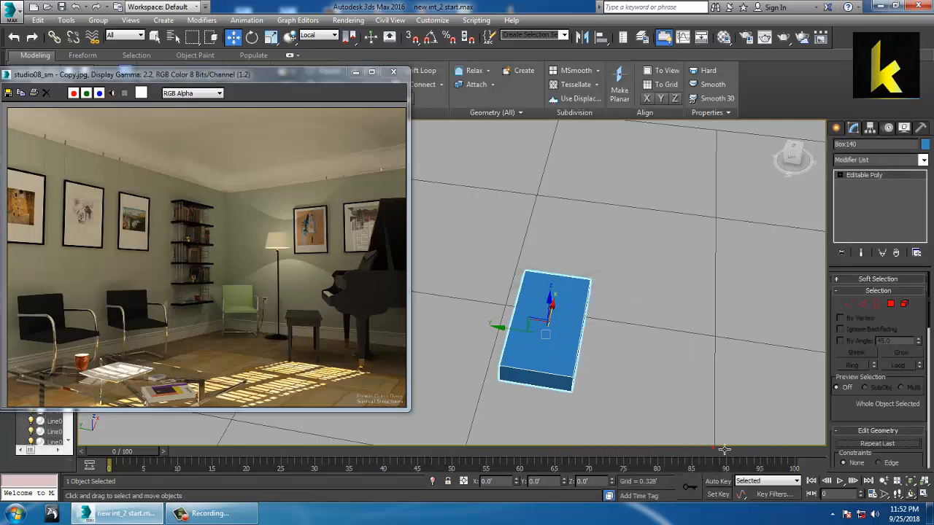
pyautogui.click(425, 71)
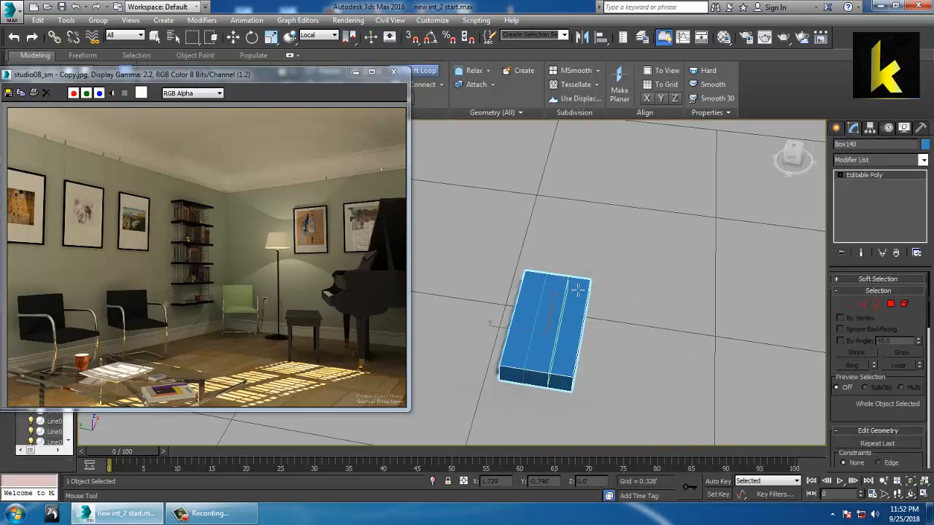
pyautogui.keyDown('alt'); pyautogui.moveTo(577, 289); pyautogui.dragTo(640, 317, button='middle'); pyautogui.keyUp('alt')
pyautogui.click(589, 320)
pyautogui.press('w')
# Step: In the top view, shift the slab's two middle vertex columns toward its centre and scale them outward into a bulging outline
pyautogui.hotkey('alt', 'w')
pyautogui.rightClick(442, 246)
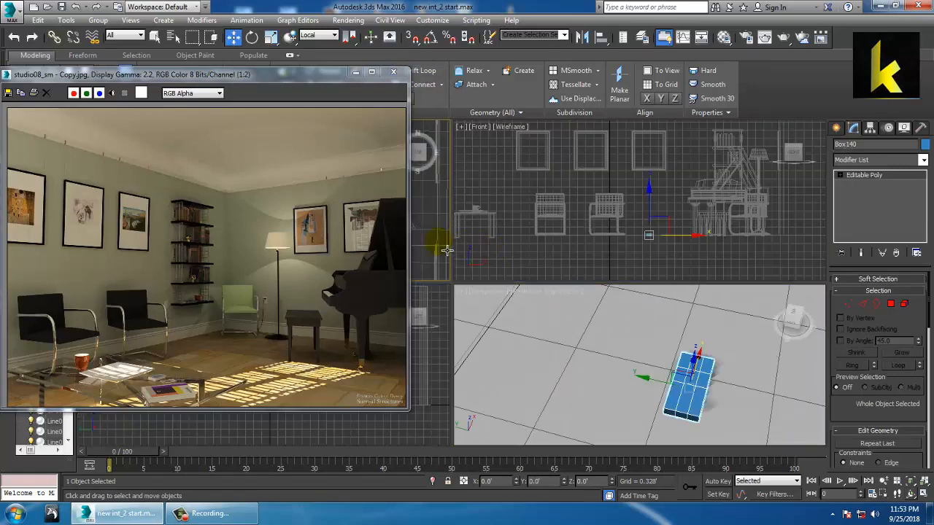
pyautogui.hotkey('alt', 'w')
pyautogui.press('z')
pyautogui.scroll(-3, 511, 260)
pyautogui.moveTo(489, 189); pyautogui.dragTo(517, 214, button='middle')
pyautogui.press('1')
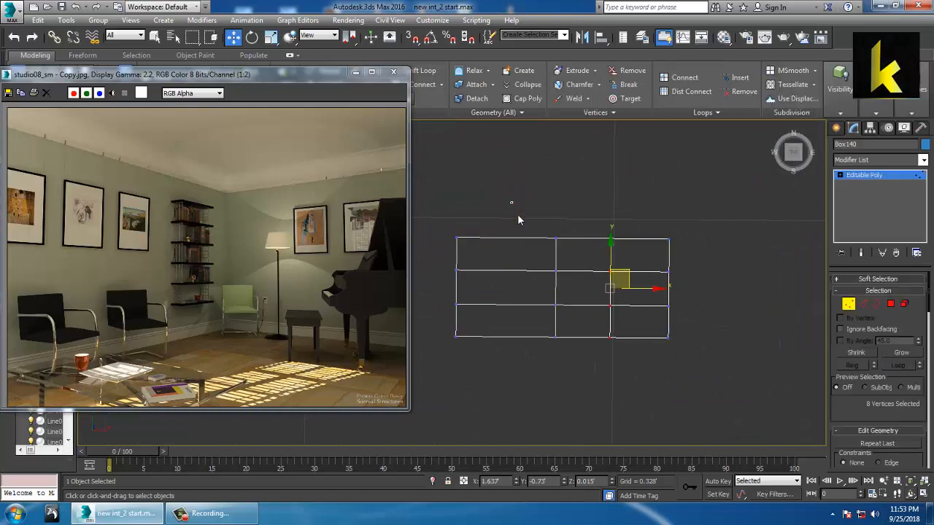
pyautogui.moveTo(616, 372); pyautogui.dragTo(614, 366)
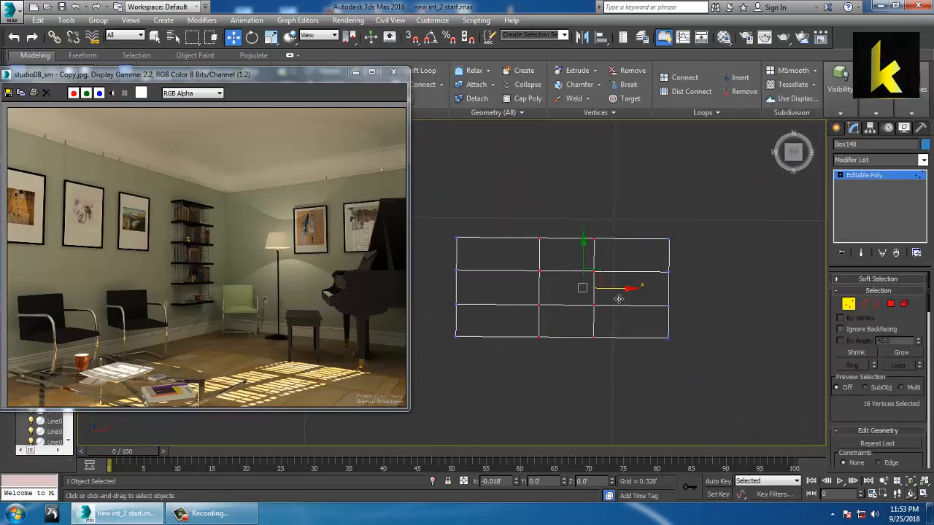
pyautogui.press('r')
pyautogui.moveTo(570, 238); pyautogui.dragTo(567, 223)
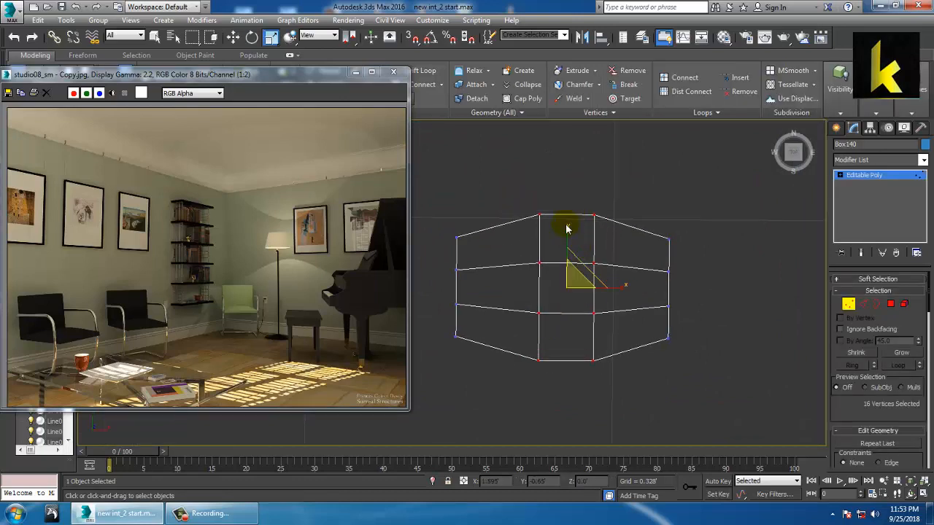
# Step: Nudge the two middle vertex columns along X and pull the middle vertices of both slab ends outward to round the outline
pyautogui.moveTo(518, 185); pyautogui.dragTo(610, 373)
pyautogui.press('w')
pyautogui.moveTo(610, 289); pyautogui.dragTo(604, 291)
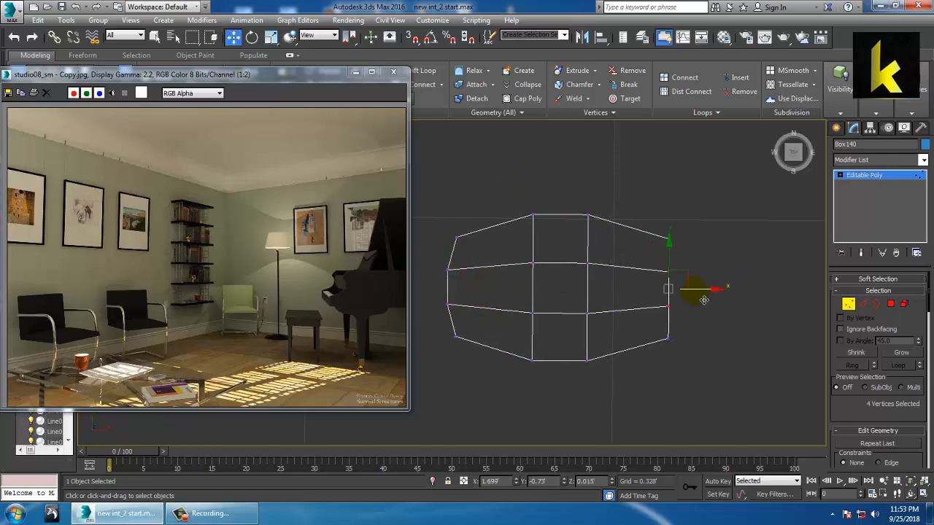
pyautogui.moveTo(748, 418)
pyautogui.keyDown('alt'); pyautogui.mouseDown(button='middle')
pyautogui.moveTo(712, 382)
pyautogui.moveTo(671, 273)
pyautogui.moveTo(694, 408)
pyautogui.moveTo(718, 308)
pyautogui.moveTo(725, 327)
pyautogui.moveTo(729, 312)
pyautogui.mouseUp(button='middle'); pyautogui.keyUp('alt')
pyautogui.scroll(3, 733, 316)
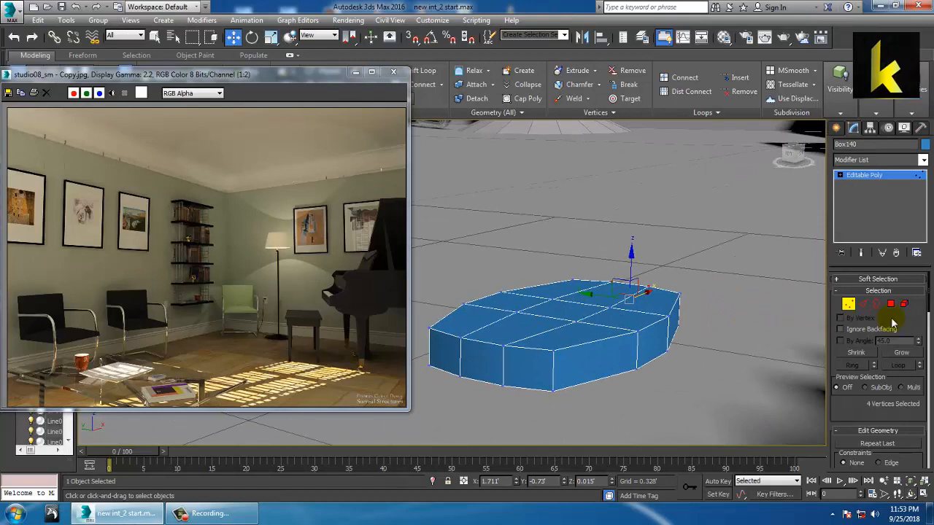
# Step: Switch the slab to edge editing and try to select the loop along its top rim
pyautogui.click(863, 304)
pyautogui.click(596, 349)
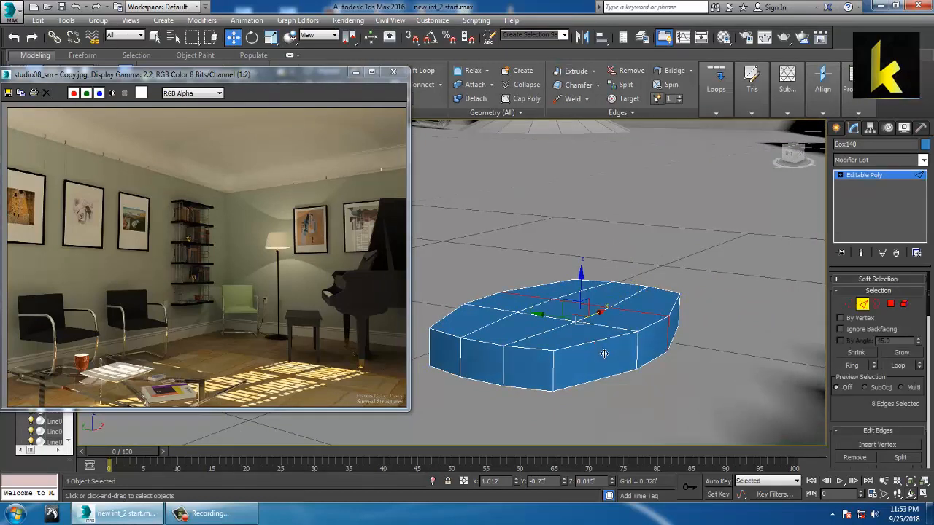
pyautogui.click(603, 343)
pyautogui.click(897, 366)
# Step: Using the front view, select all edges of the slab's top face, leaving out the vertical and bottom edges
pyautogui.hotkey('alt', 'w')
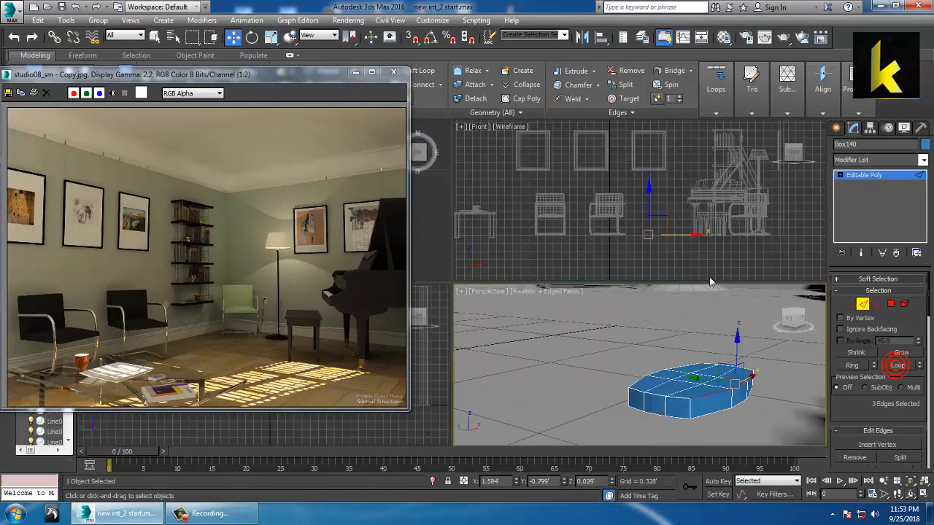
pyautogui.middleClick(660, 239)
pyautogui.press('z')
pyautogui.hotkey('alt', 'w')
pyautogui.scroll(-5, 626, 243)
pyautogui.moveTo(644, 243); pyautogui.dragTo(658, 244, button='middle')
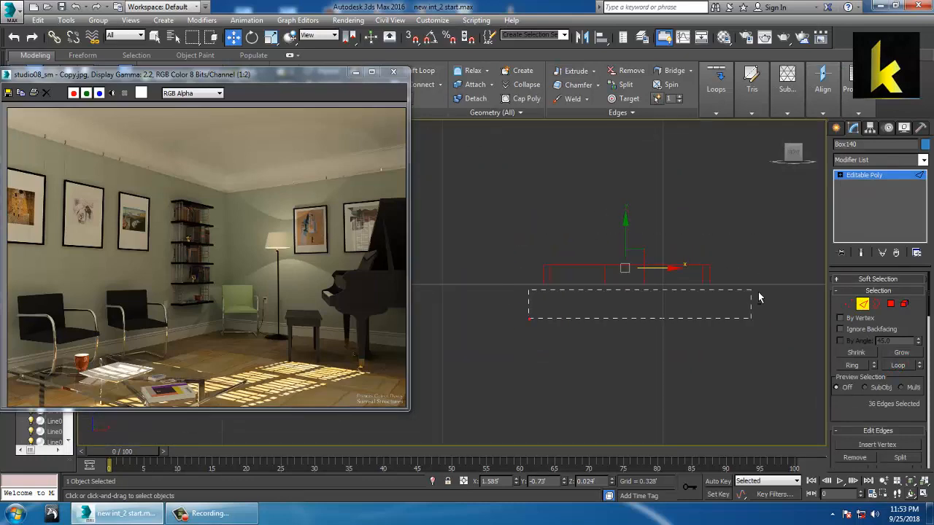
pyautogui.keyDown('alt'); pyautogui.moveTo(758, 293); pyautogui.dragTo(771, 280); pyautogui.keyUp('alt')
pyautogui.hotkey('alt', 'w')
pyautogui.middleClick(722, 369)
pyautogui.hotkey('alt', 'w')
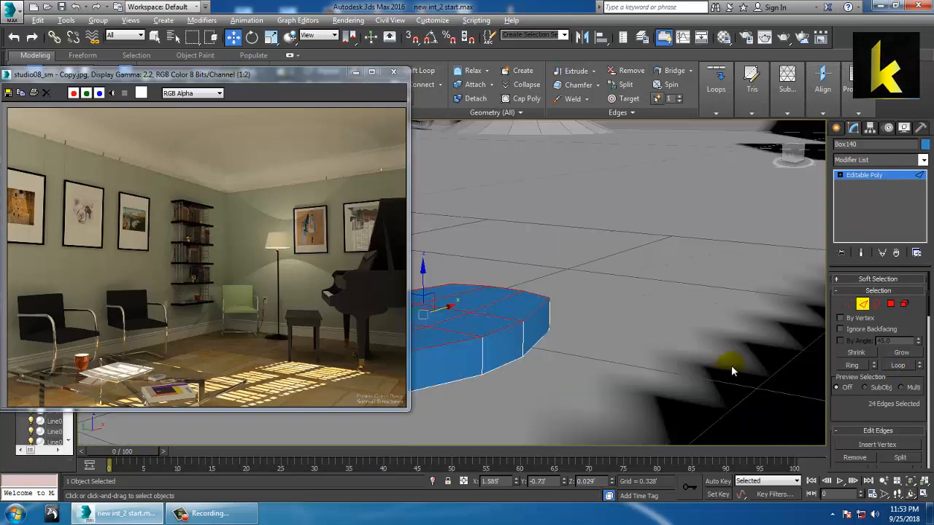
pyautogui.keyDown('alt'); pyautogui.moveTo(733, 371); pyautogui.dragTo(598, 267, button='middle'); pyautogui.keyUp('alt')
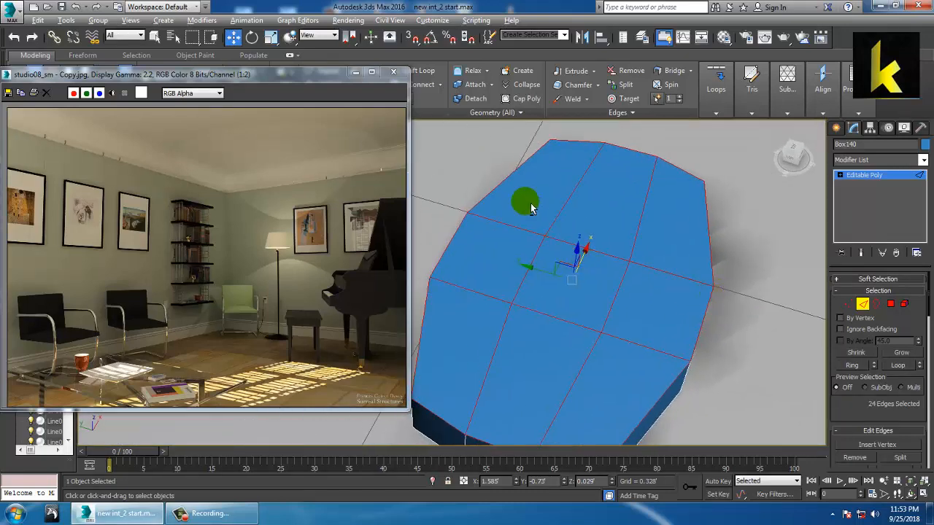
# Step: Deselect the inner edges of the slab's top face, keeping only the outer rim edges selected
pyautogui.keyDown('alt'); pyautogui.moveTo(646, 357); pyautogui.dragTo(648, 358); pyautogui.keyUp('alt')
pyautogui.keyDown('alt'); pyautogui.moveTo(659, 354); pyautogui.dragTo(627, 340, button='middle'); pyautogui.keyUp('alt')
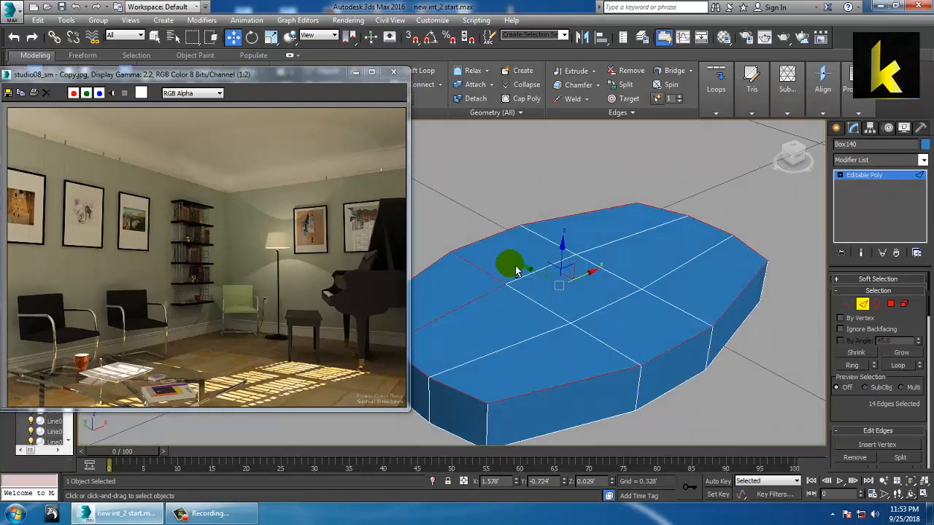
pyautogui.keyDown('alt'); pyautogui.moveTo(491, 316); pyautogui.dragTo(496, 310); pyautogui.keyUp('alt')
pyautogui.keyDown('alt'); pyautogui.moveTo(548, 302); pyautogui.dragTo(591, 307, button='middle'); pyautogui.keyUp('alt')
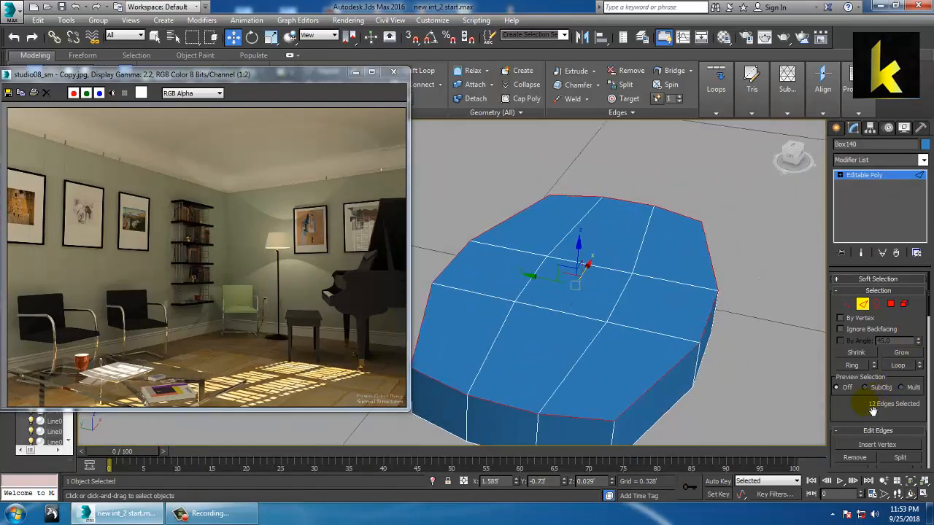
# Step: Chamfer the slab's top rim edges by about 0.033' with 6 segments
pyautogui.moveTo(872, 412); pyautogui.dragTo(880, 251)
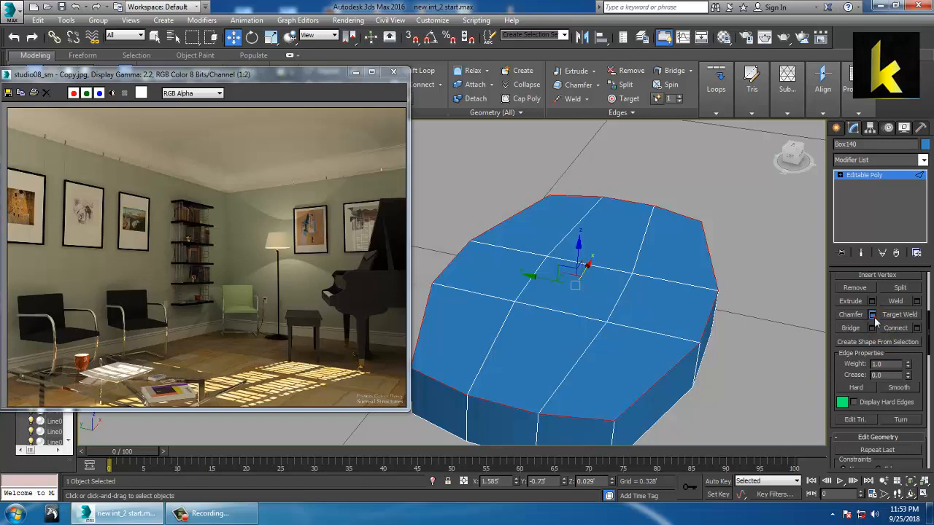
pyautogui.click(872, 315)
pyautogui.moveTo(464, 310); pyautogui.dragTo(462, 324)
pyautogui.click(461, 305)
pyautogui.click(461, 304)
pyautogui.click(461, 304)
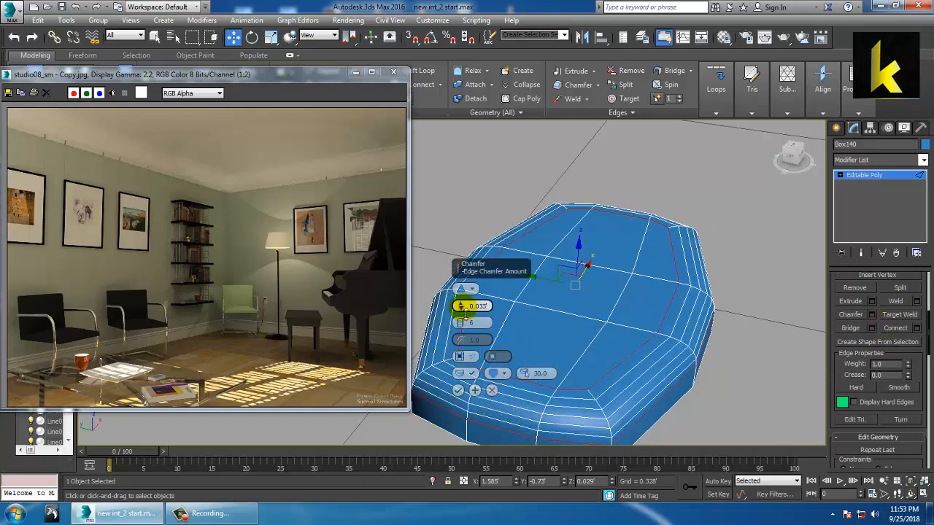
pyautogui.click(458, 391)
# Step: Leave edge editing and align the slab to the piano's pedal support, pivot point to pivot point on X, Y and Z
pyautogui.scroll(-5, 642, 317)
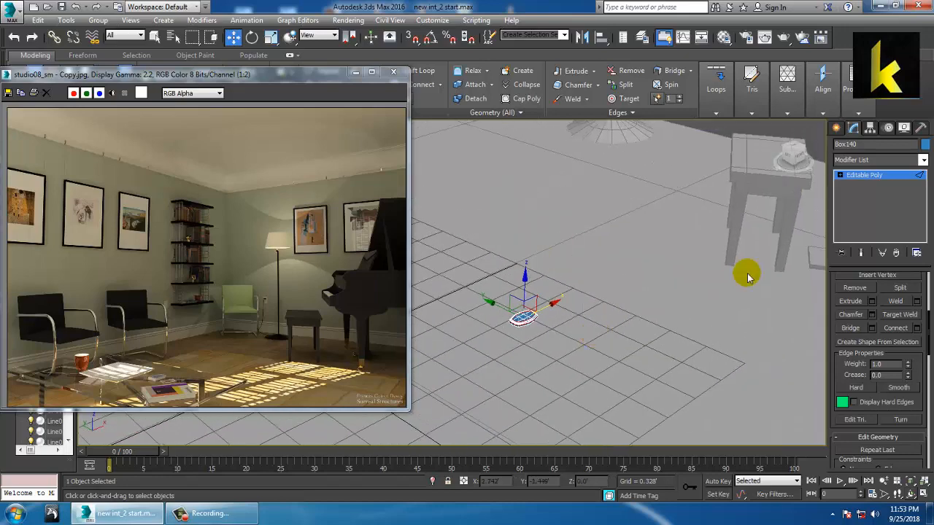
pyautogui.click(878, 177)
pyautogui.moveTo(646, 296); pyautogui.dragTo(646, 325, button='middle')
pyautogui.hotkey('alt', 'a')
pyautogui.click(808, 277)
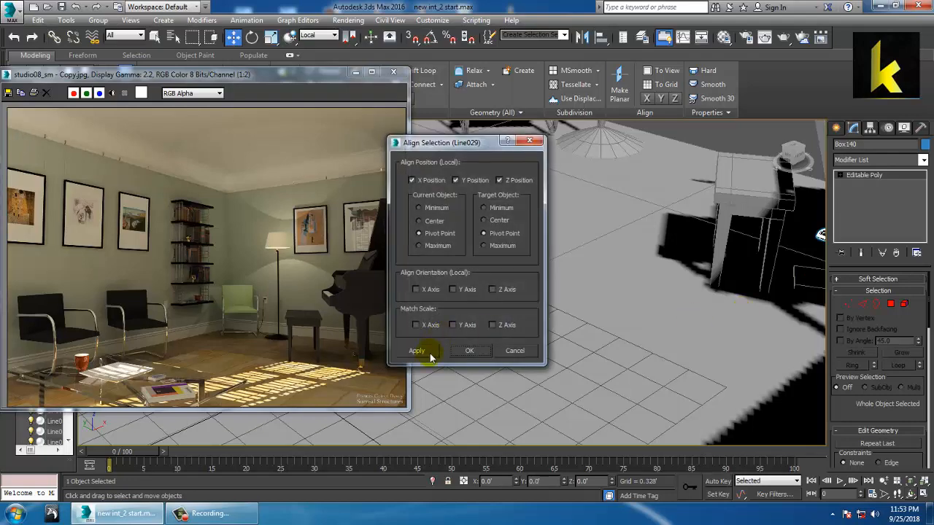
pyautogui.click(469, 351)
# Step: Rotate the slab about its vertical axis in the top view so it points out perpendicular to the piano keyboard
pyautogui.scroll(8, 730, 321)
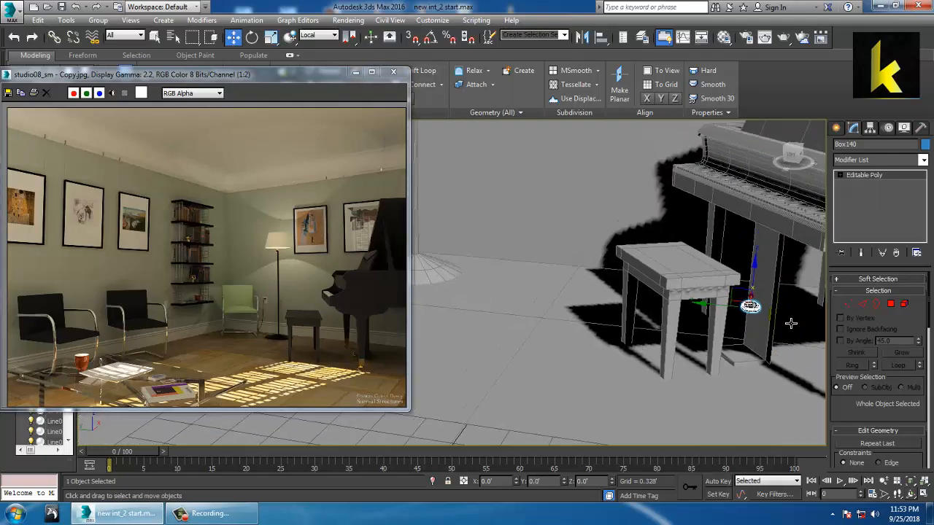
pyautogui.keyDown('alt'); pyautogui.moveTo(722, 319); pyautogui.dragTo(719, 325, button='middle'); pyautogui.keyUp('alt')
pyautogui.press('e')
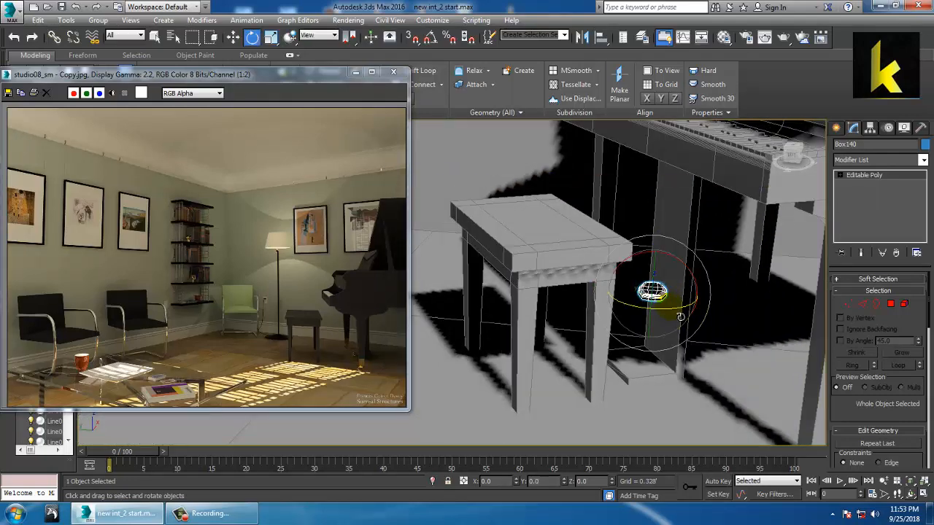
pyautogui.moveTo(672, 309); pyautogui.dragTo(613, 305)
pyautogui.hotkey('alt', 'w')
pyautogui.rightClick(438, 273)
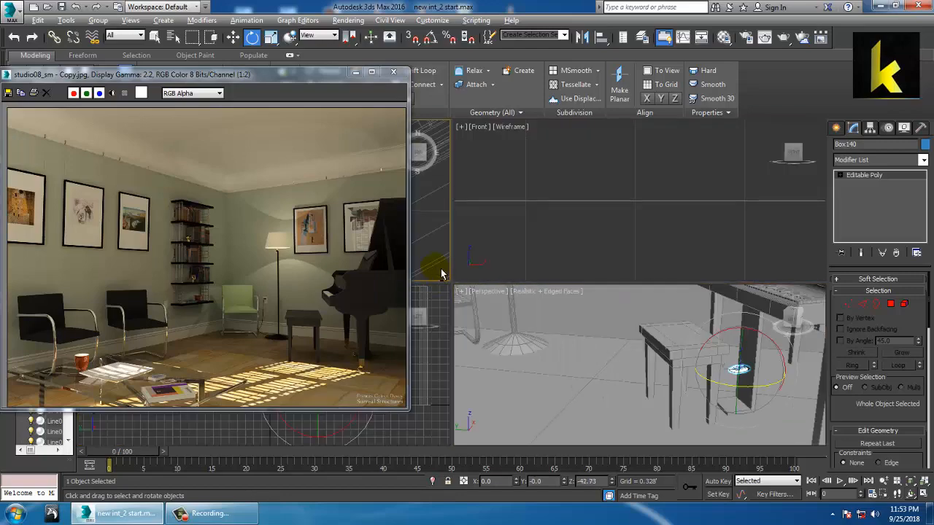
pyautogui.hotkey('alt', 'w')
pyautogui.scroll(-7, 562, 270)
pyautogui.scroll(2, 594, 293)
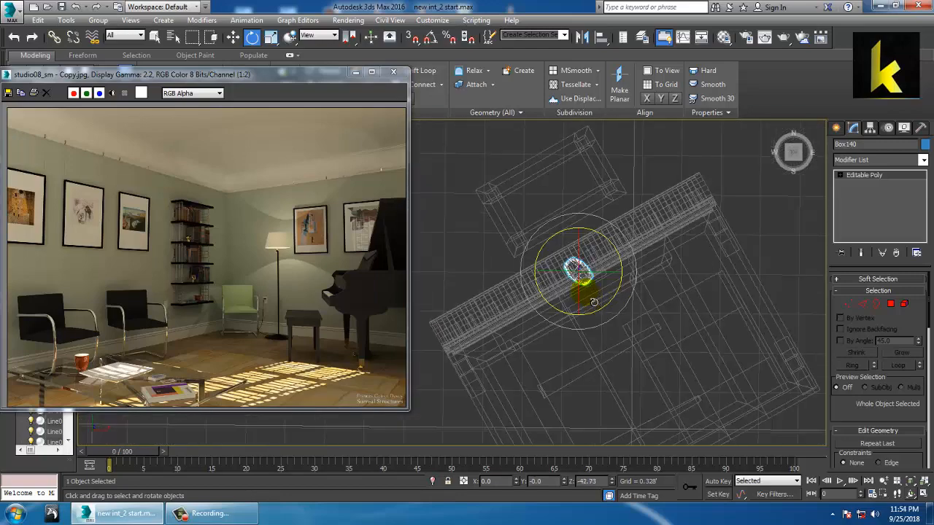
pyautogui.scroll(3, 579, 319)
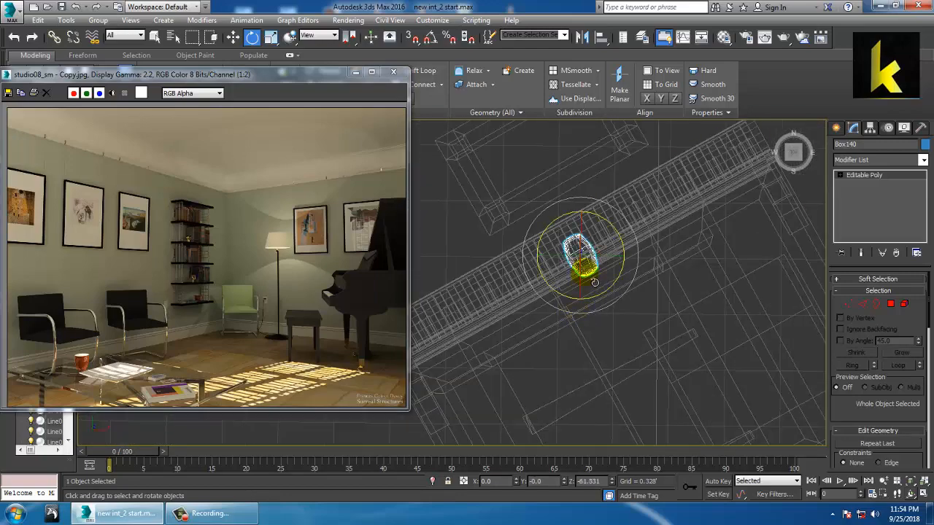
# Step: Make two copies of the slab, spaced side by side along the piano keyboard's direction
pyautogui.press('w')
pyautogui.moveTo(597, 280)
pyautogui.mouseDown()
pyautogui.moveTo(586, 265)
pyautogui.moveTo(595, 232)
pyautogui.moveTo(587, 218)
pyautogui.moveTo(582, 225)
pyautogui.moveTo(605, 220)
pyautogui.mouseUp()
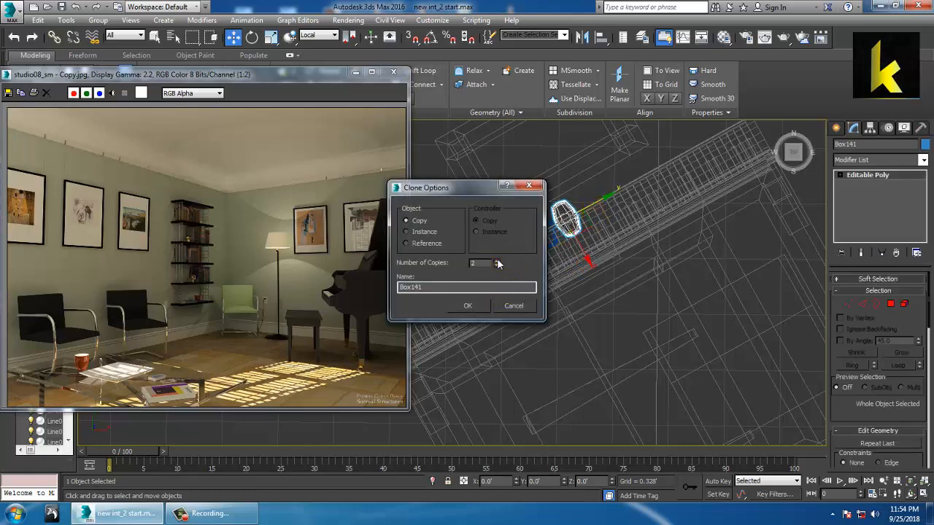
pyautogui.click(478, 306)
# Step: Select all three slabs, lower them about 0.38' to just above the pedal support's base, and shift them toward the support
pyautogui.hotkey('alt', 'w')
pyautogui.middleClick(689, 343)
pyautogui.hotkey('alt', 'w')
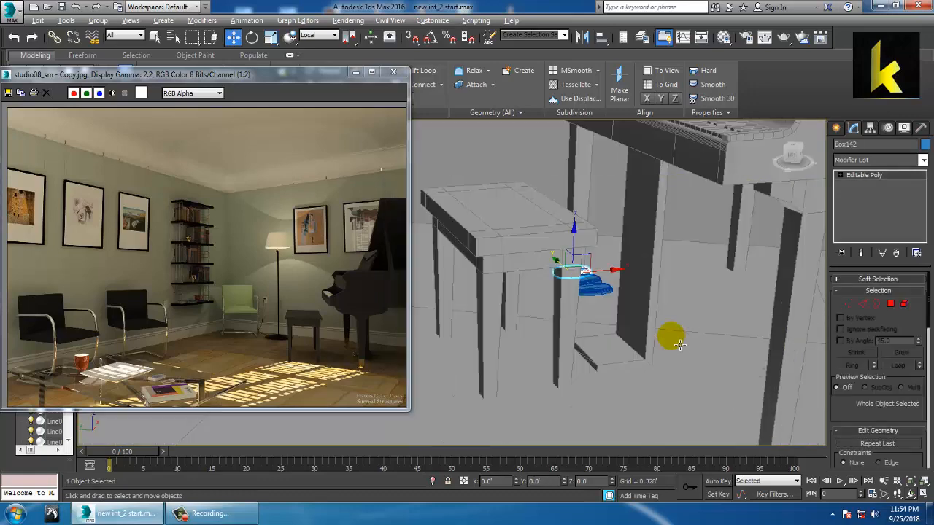
pyautogui.keyDown('alt'); pyautogui.moveTo(673, 337); pyautogui.dragTo(677, 337, button='middle'); pyautogui.keyUp('alt')
pyautogui.keyDown('ctrl'); pyautogui.click(596, 291); pyautogui.keyUp('ctrl')
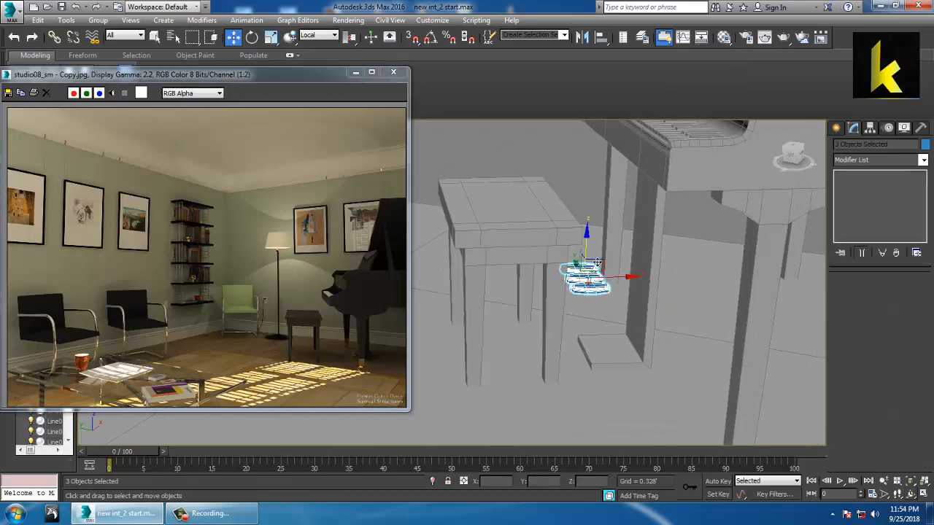
pyautogui.moveTo(588, 245); pyautogui.dragTo(590, 306)
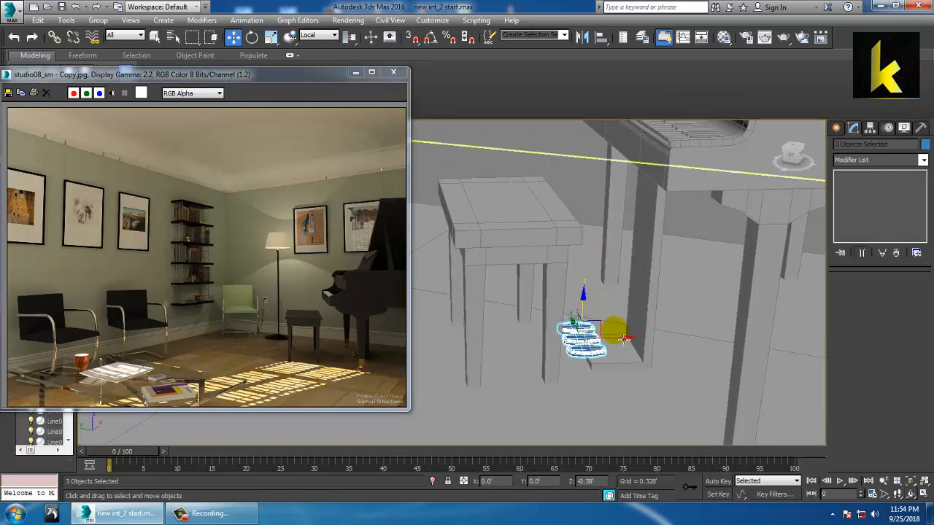
pyautogui.keyDown('alt'); pyautogui.moveTo(612, 330); pyautogui.dragTo(620, 344, button='middle'); pyautogui.keyUp('alt')
pyautogui.moveTo(620, 345); pyautogui.dragTo(658, 354)
pyautogui.moveTo(658, 354)
pyautogui.keyDown('alt'); pyautogui.mouseDown(button='middle')
pyautogui.moveTo(690, 346)
pyautogui.moveTo(663, 350)
pyautogui.mouseUp(button='middle'); pyautogui.keyUp('alt')
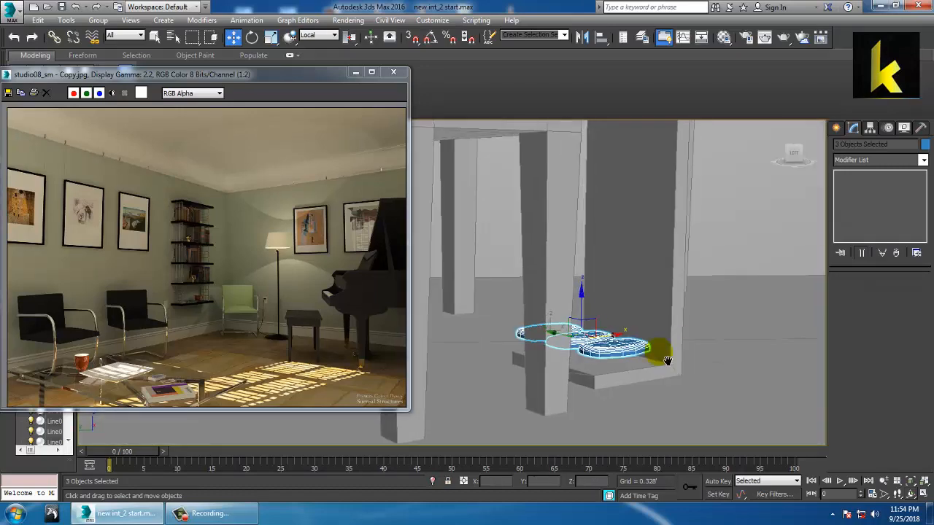
pyautogui.hotkey('alt', 'w')
pyautogui.click(439, 189)
pyautogui.hotkey('alt', 'w')
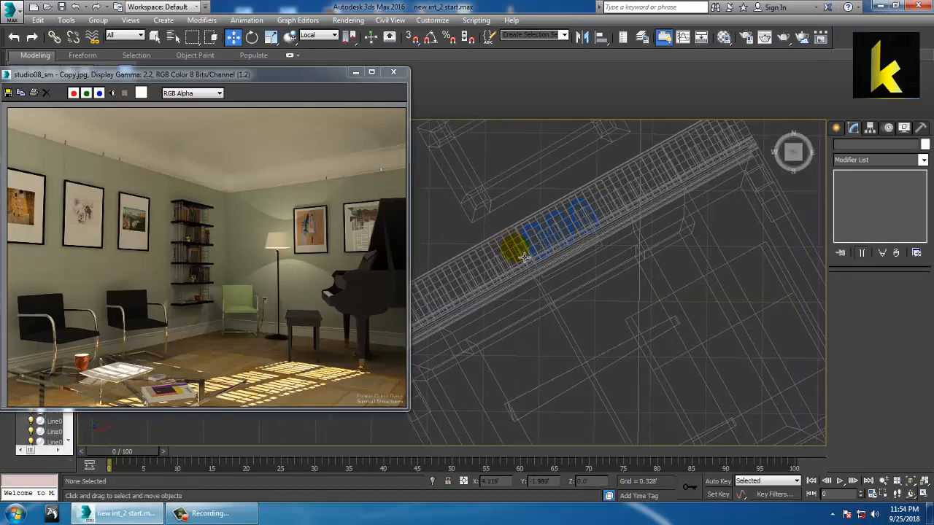
pyautogui.hotkey('alt', 'w')
pyautogui.middleClick(763, 402)
pyautogui.hotkey('alt', 'w')
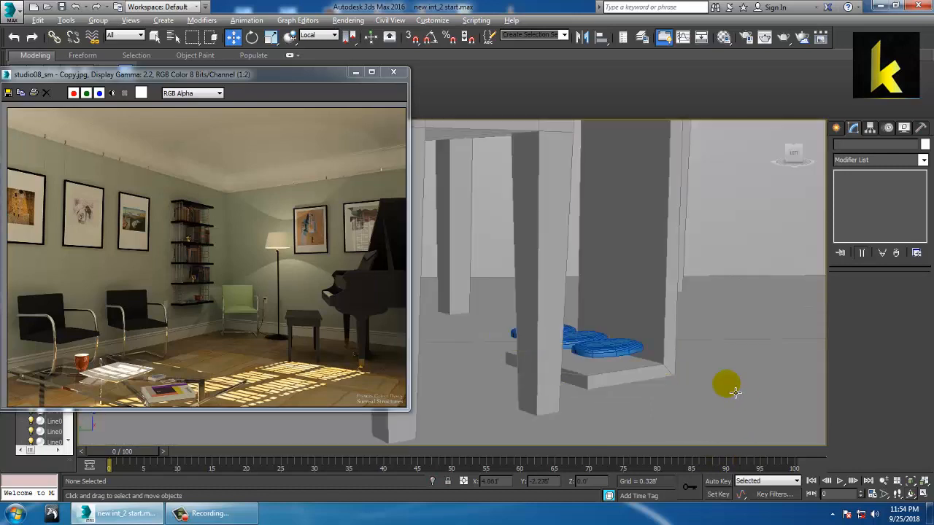
# Step: Reselect only the three pedal slabs and shift them along X closer to the upright panel of the pedal support
pyautogui.keyDown('alt'); pyautogui.moveTo(733, 392); pyautogui.dragTo(612, 304, button='middle'); pyautogui.keyUp('alt')
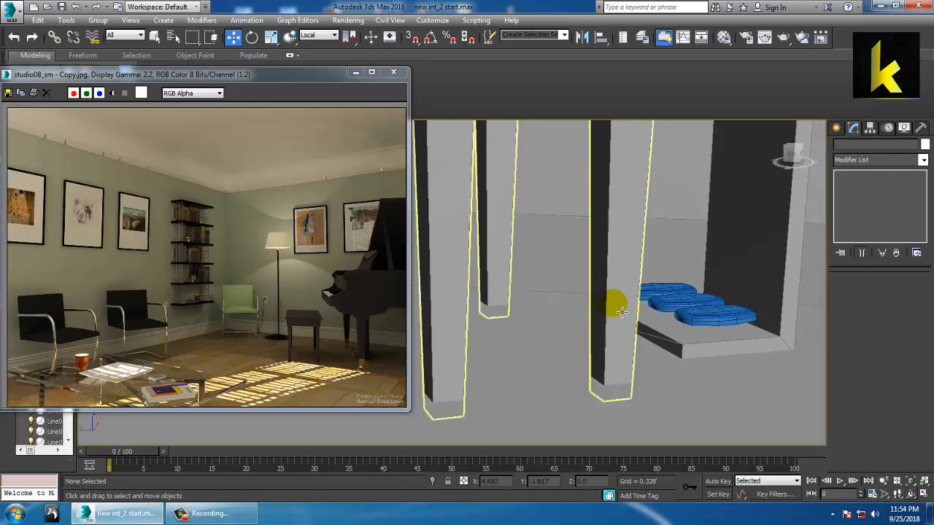
pyautogui.click(718, 322)
pyautogui.keyDown('ctrl'); pyautogui.click(697, 305); pyautogui.keyUp('ctrl')
pyautogui.keyDown('ctrl'); pyautogui.click(693, 284); pyautogui.keyUp('ctrl')
pyautogui.keyDown('ctrl'); pyautogui.click(684, 290); pyautogui.keyUp('ctrl')
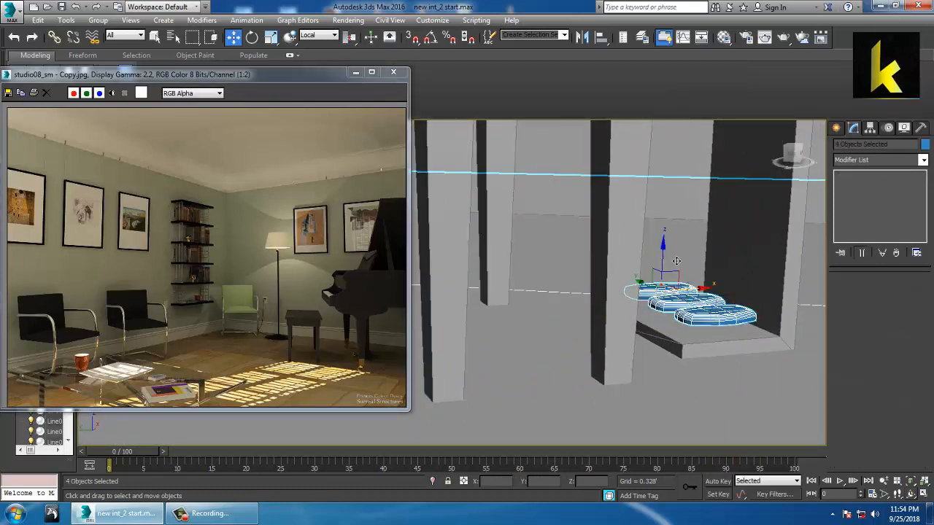
pyautogui.moveTo(727, 325); pyautogui.dragTo(774, 318)
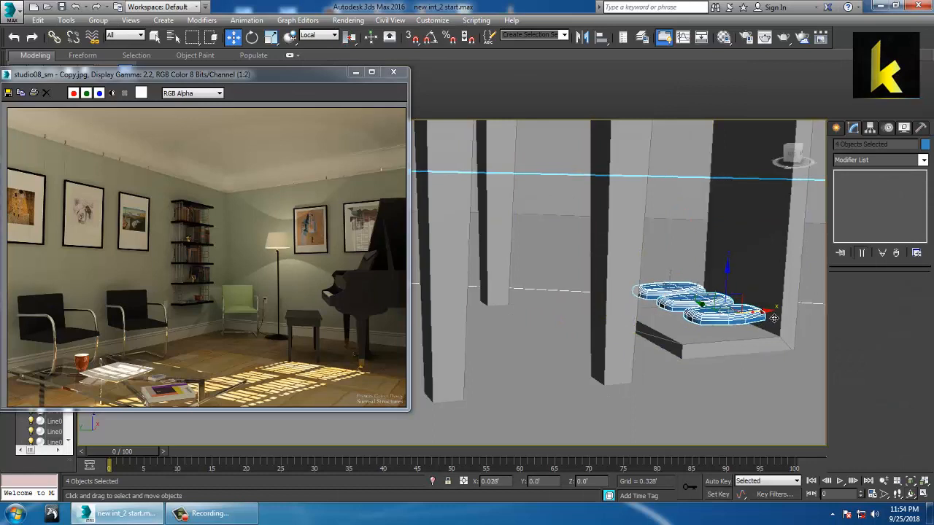
pyautogui.hotkey('ctrl', 'z')
pyautogui.hotkey('ctrl', 'z')
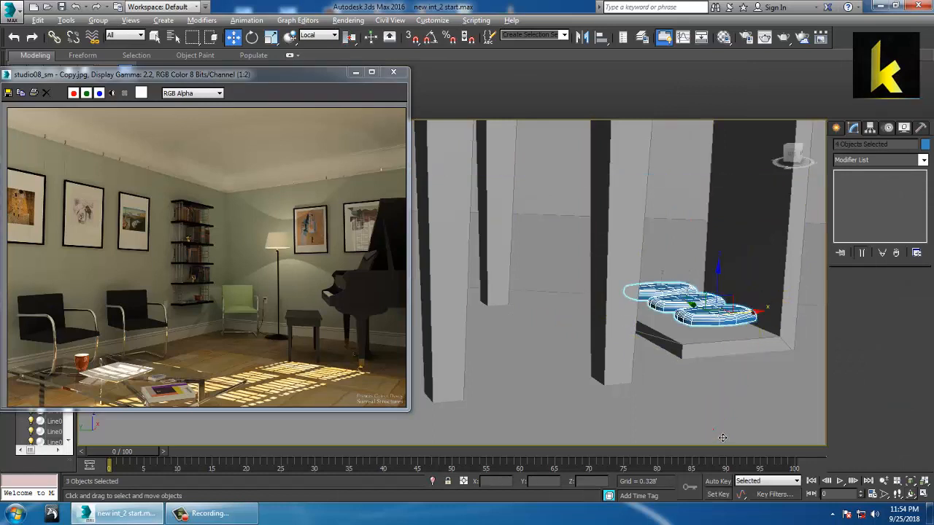
pyautogui.moveTo(768, 313); pyautogui.dragTo(785, 314)
# Step: Select every object in the scene and assign them all one light grey object color
pyautogui.hotkey('ctrl', 'a')
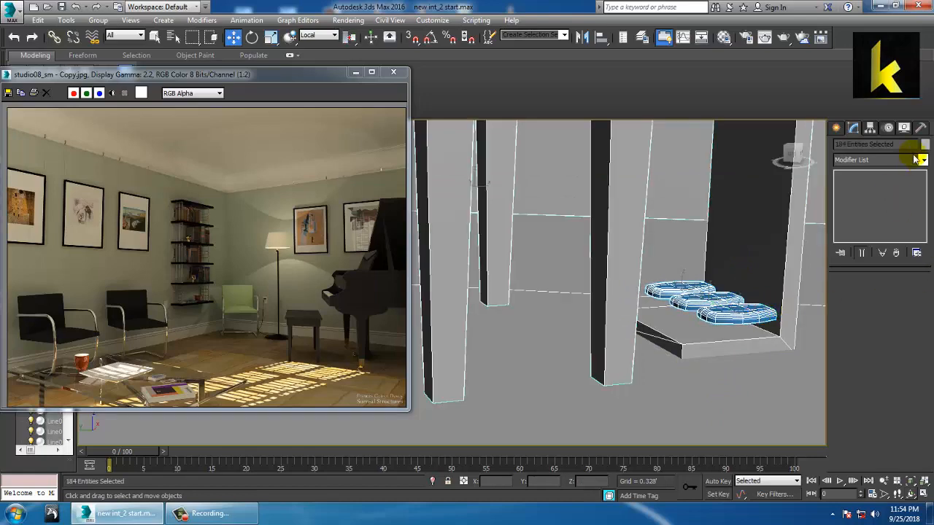
pyautogui.click(924, 146)
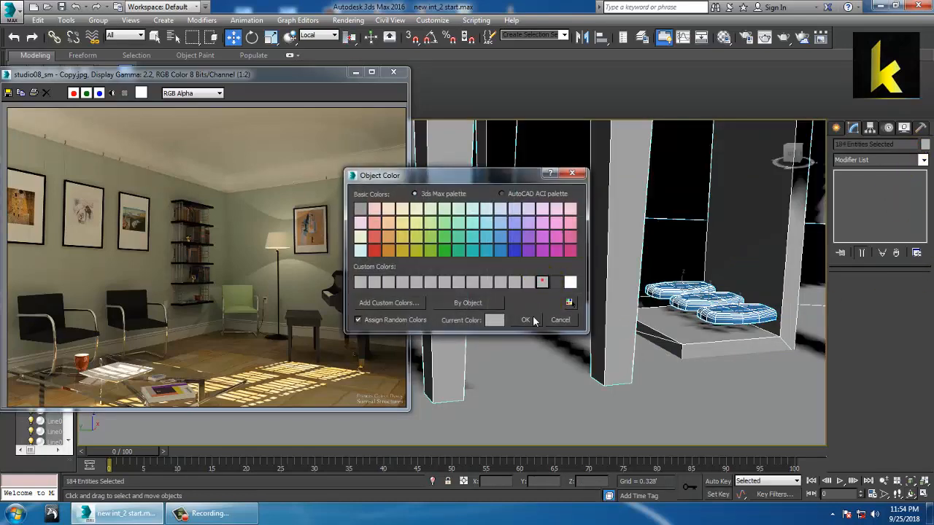
pyautogui.click(534, 321)
pyautogui.keyDown('alt'); pyautogui.moveTo(613, 326); pyautogui.dragTo(653, 356, button='middle'); pyautogui.keyUp('alt')
pyautogui.click(653, 358)
pyautogui.keyDown('alt'); pyautogui.moveTo(677, 327); pyautogui.dragTo(705, 299, button='middle'); pyautogui.keyUp('alt')
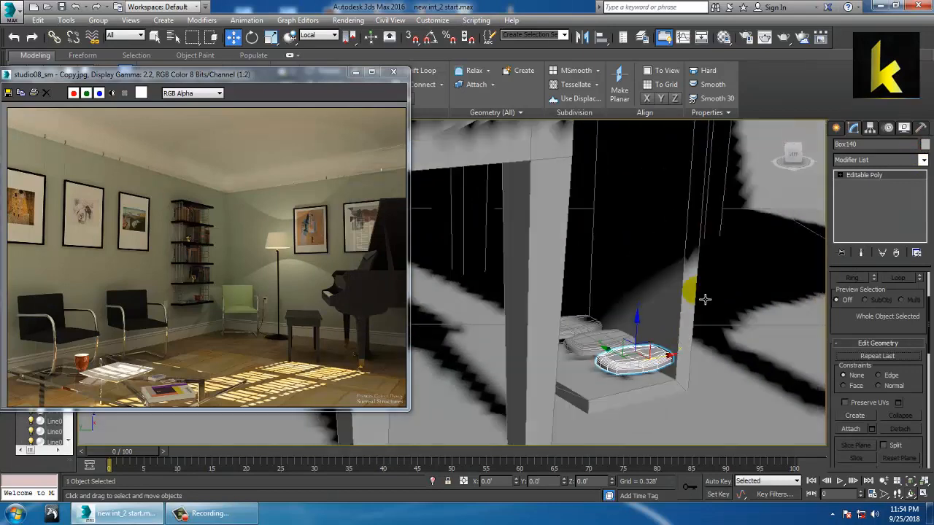
# Step: Select the piano body and set its object color to the dark custom color
pyautogui.scroll(-7, 679, 350)
pyautogui.keyDown('alt'); pyautogui.moveTo(679, 350); pyautogui.dragTo(611, 312, button='middle'); pyautogui.keyUp('alt')
pyautogui.click(584, 318)
pyautogui.scroll(4, 612, 312)
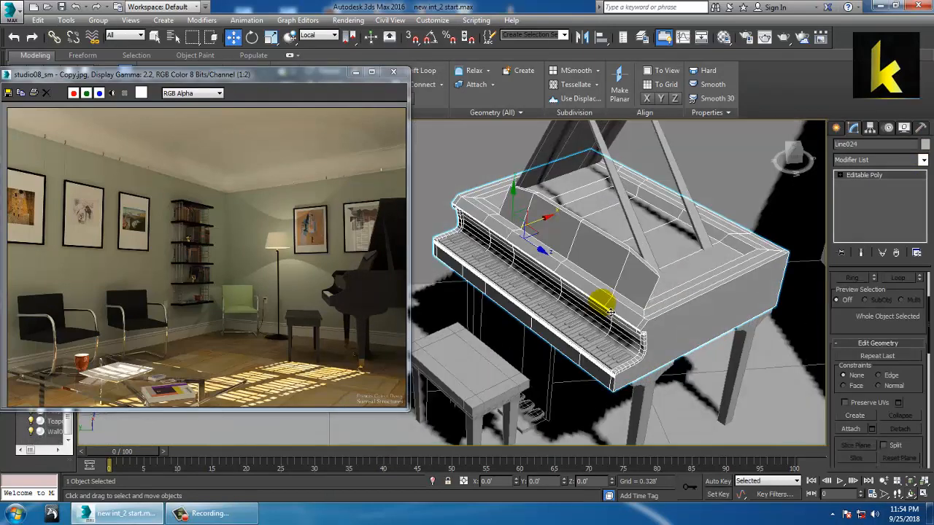
pyautogui.press('m')
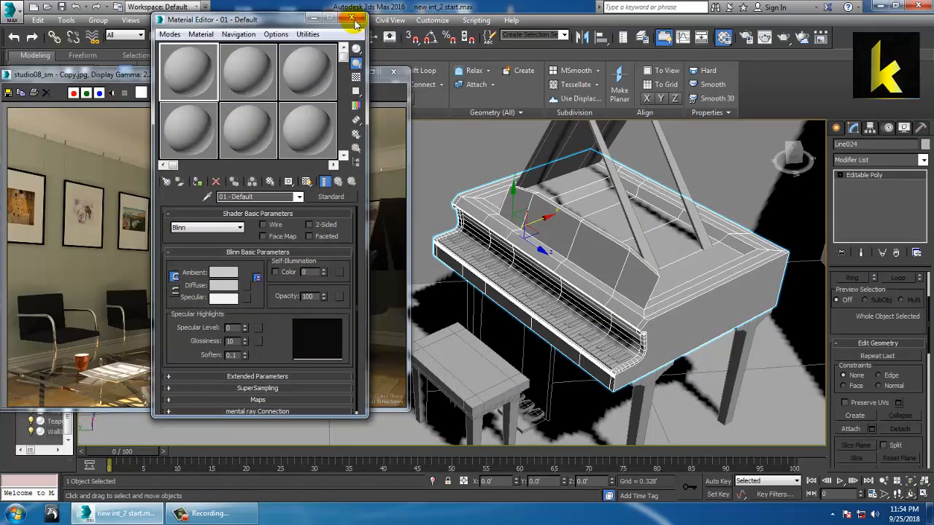
pyautogui.click(353, 20)
pyautogui.click(925, 144)
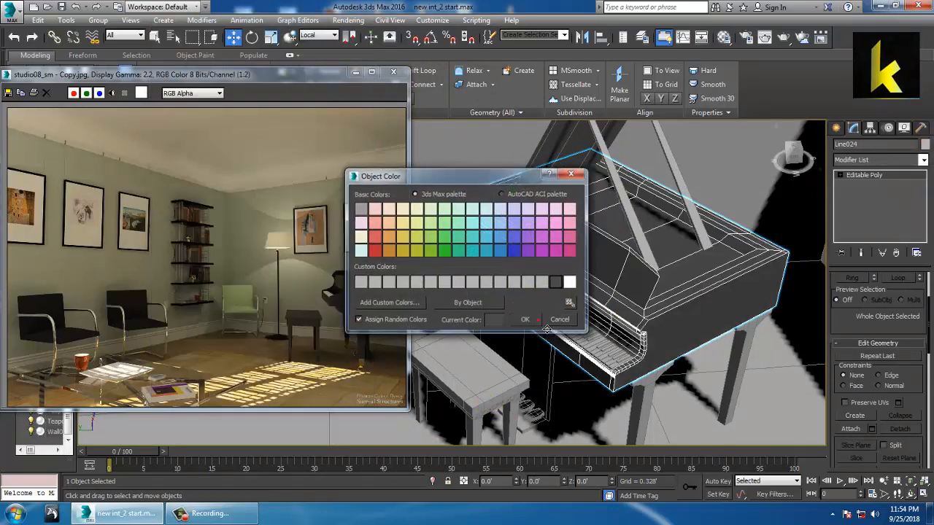
pyautogui.click(525, 320)
pyautogui.click(615, 355)
pyautogui.moveTo(605, 354)
pyautogui.keyDown('alt'); pyautogui.mouseDown(button='middle')
pyautogui.moveTo(632, 336)
pyautogui.moveTo(636, 348)
pyautogui.mouseUp(button='middle'); pyautogui.keyUp('alt')
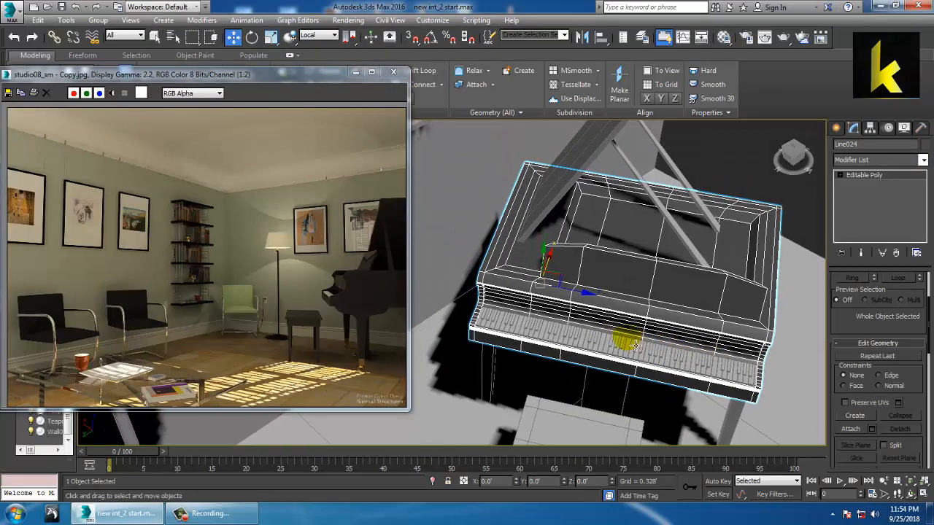
# Step: Select the two lid props and the pedal support and give them the dark custom object color
pyautogui.click(671, 222)
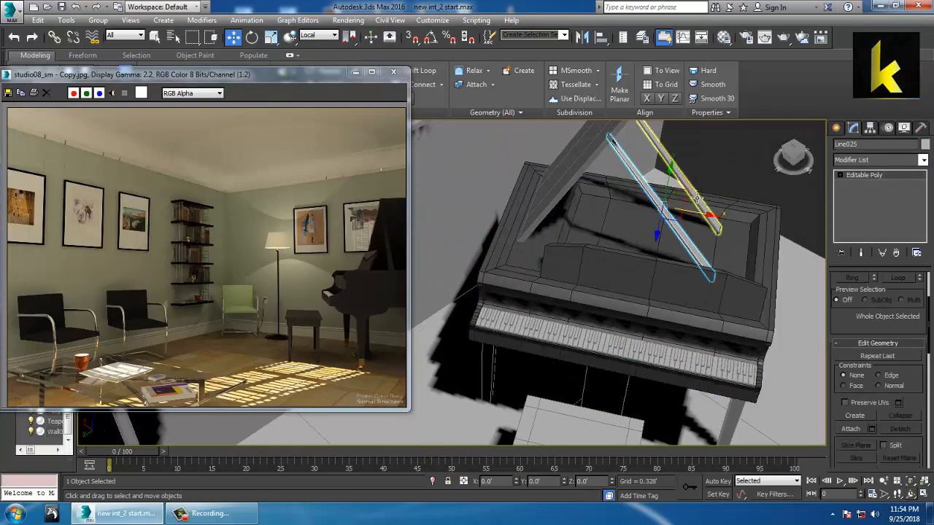
pyautogui.keyDown('ctrl'); pyautogui.click(692, 192); pyautogui.keyUp('ctrl')
pyautogui.keyDown('ctrl'); pyautogui.click(610, 394); pyautogui.keyUp('ctrl')
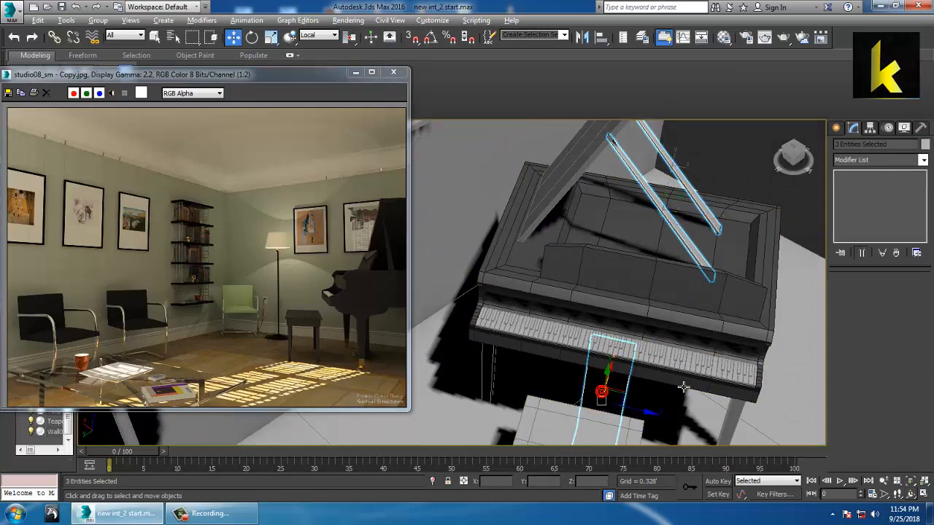
pyautogui.keyDown('alt'); pyautogui.moveTo(609, 394); pyautogui.dragTo(601, 323, button='middle'); pyautogui.keyUp('alt')
pyautogui.scroll(5, 602, 323)
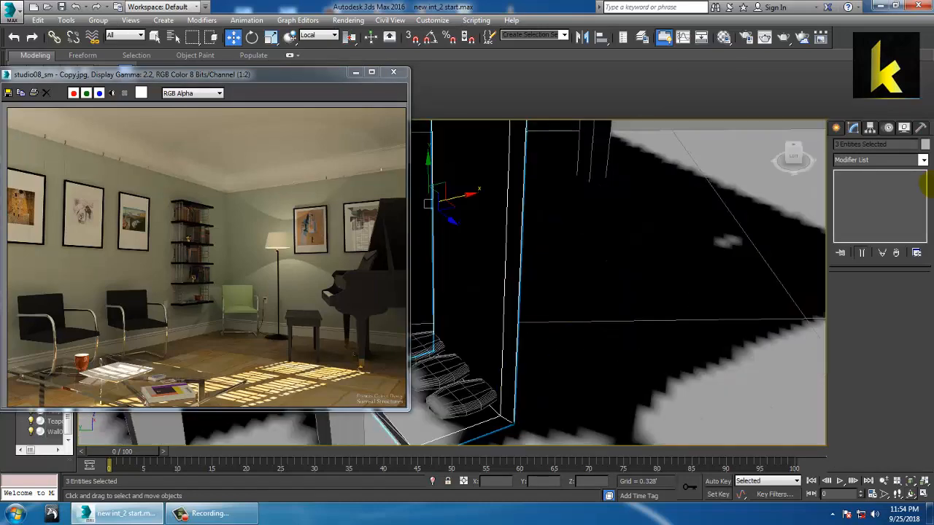
pyautogui.click(925, 144)
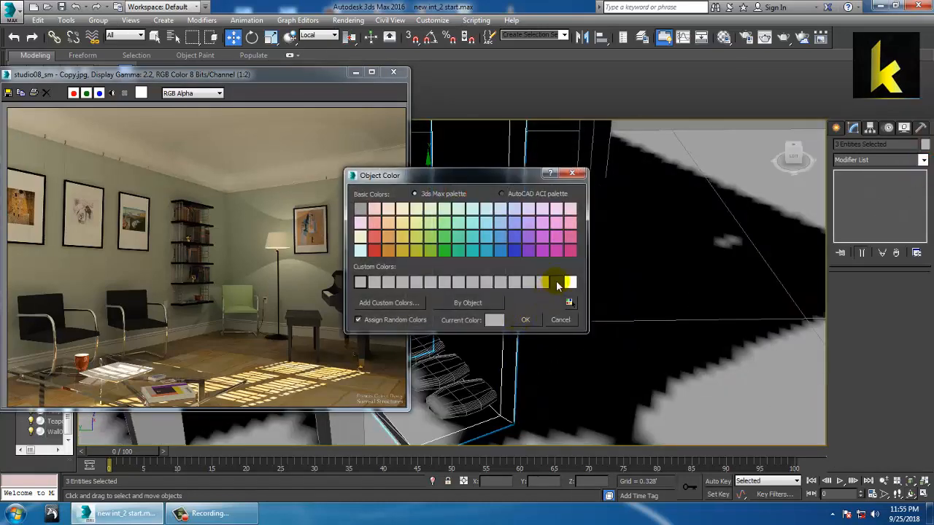
pyautogui.click(526, 321)
pyautogui.keyDown('alt'); pyautogui.moveTo(625, 282); pyautogui.dragTo(673, 334, button='middle'); pyautogui.keyUp('alt')
pyautogui.scroll(-4, 605, 285)
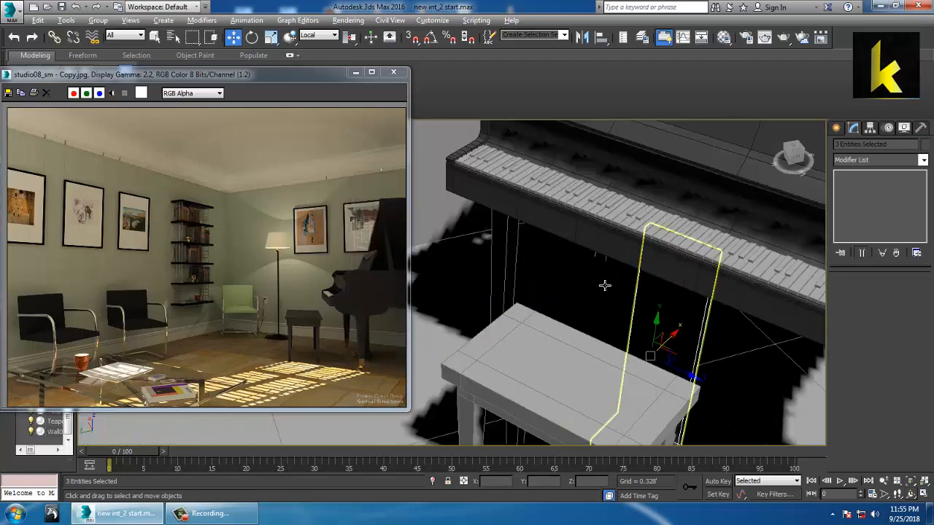
pyautogui.keyDown('alt'); pyautogui.moveTo(605, 285); pyautogui.dragTo(594, 344, button='middle'); pyautogui.keyUp('alt')
pyautogui.scroll(5, 508, 329)
pyautogui.keyDown('alt'); pyautogui.moveTo(508, 329); pyautogui.dragTo(569, 245, button='middle'); pyautogui.keyUp('alt')
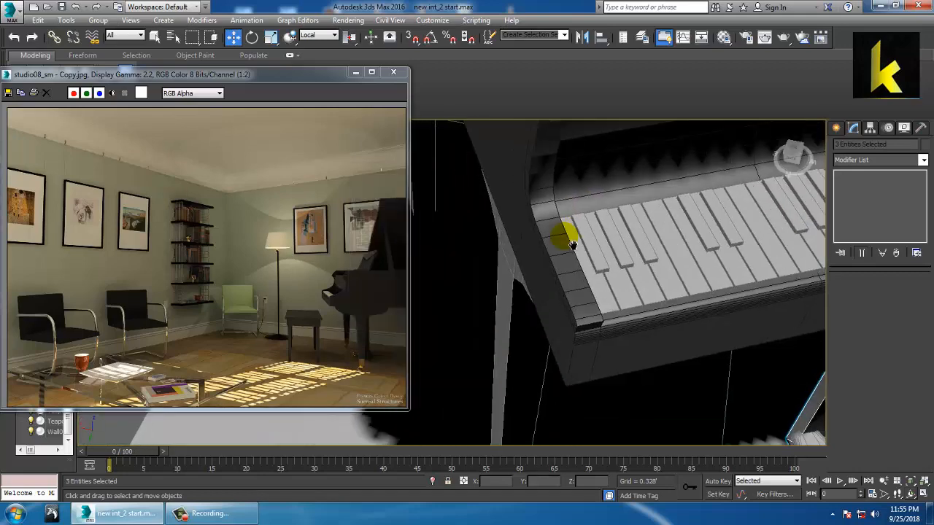
# Step: Select the white piano keys one by one, from the near end of the keyboard to past its middle
pyautogui.click(601, 295)
pyautogui.keyDown('ctrl'); pyautogui.click(626, 296); pyautogui.keyUp('ctrl')
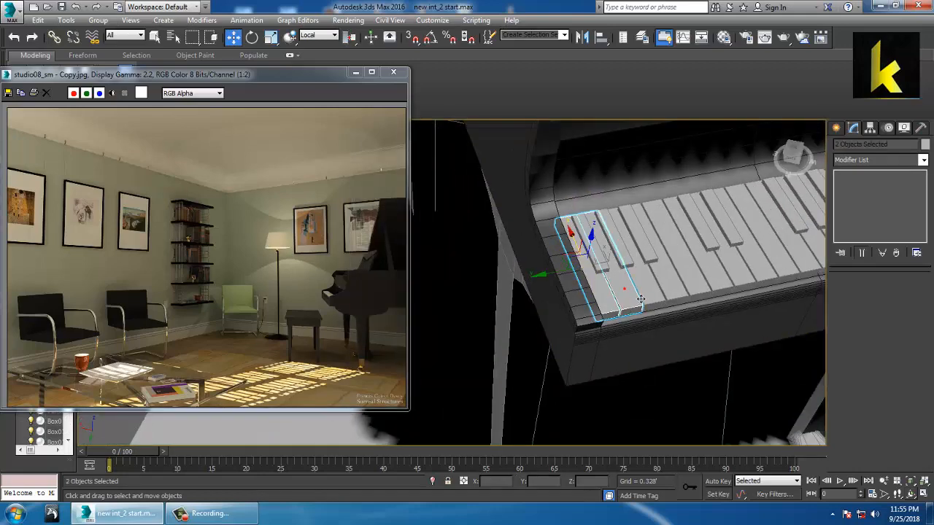
pyautogui.keyDown('ctrl'); pyautogui.click(647, 293); pyautogui.keyUp('ctrl')
pyautogui.keyDown('ctrl'); pyautogui.click(669, 293); pyautogui.keyUp('ctrl')
pyautogui.keyDown('ctrl'); pyautogui.click(691, 289); pyautogui.keyUp('ctrl')
pyautogui.keyDown('ctrl'); pyautogui.click(713, 287); pyautogui.keyUp('ctrl')
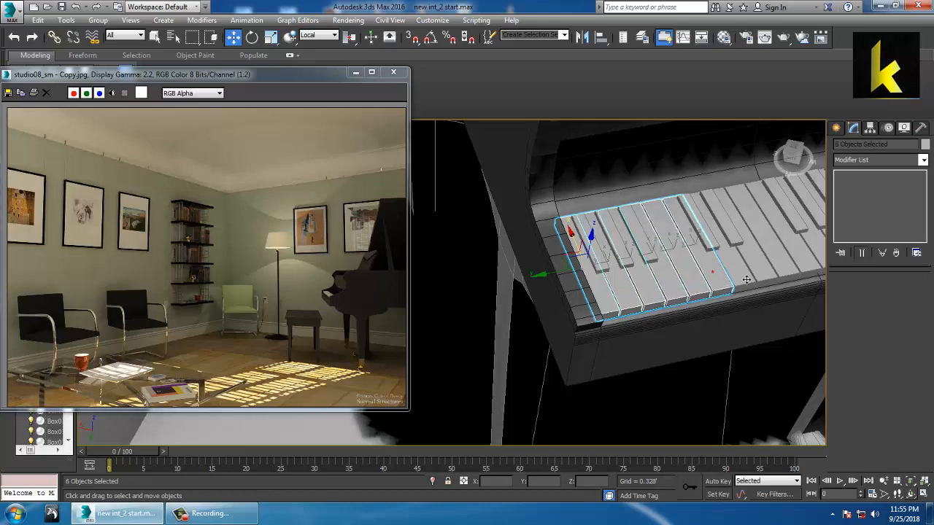
pyautogui.keyDown('ctrl'); pyautogui.click(737, 283); pyautogui.keyUp('ctrl')
pyautogui.keyDown('ctrl'); pyautogui.click(762, 276); pyautogui.keyUp('ctrl')
pyautogui.moveTo(707, 293); pyautogui.dragTo(678, 297, button='middle')
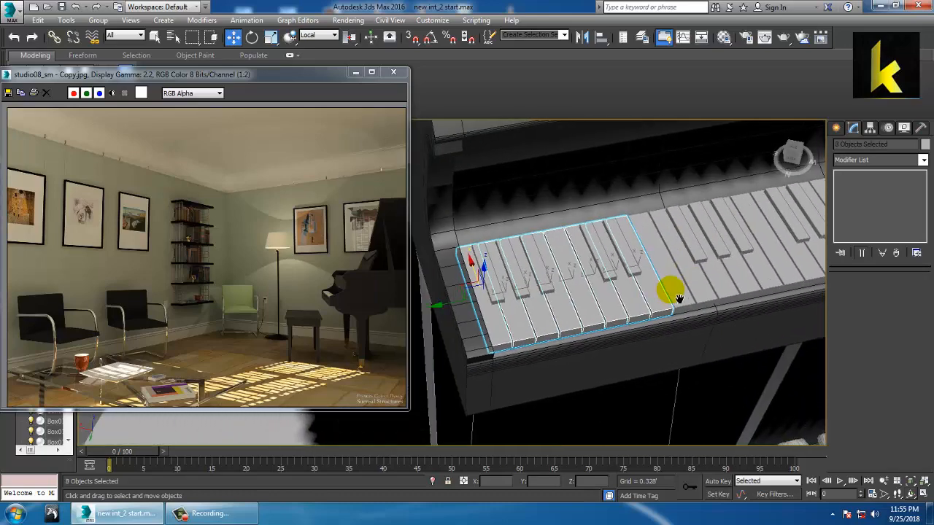
pyautogui.keyDown('ctrl'); pyautogui.click(722, 303); pyautogui.keyUp('ctrl')
pyautogui.keyDown('ctrl'); pyautogui.click(723, 296); pyautogui.keyUp('ctrl')
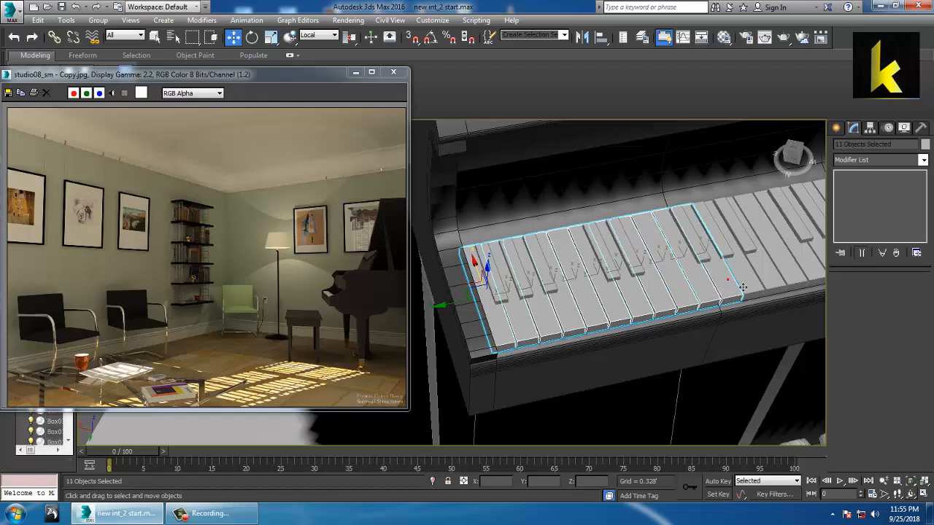
pyautogui.keyDown('ctrl'); pyautogui.click(746, 286); pyautogui.keyUp('ctrl')
pyautogui.keyDown('ctrl'); pyautogui.click(769, 280); pyautogui.keyUp('ctrl')
pyautogui.keyDown('ctrl'); pyautogui.click(794, 275); pyautogui.keyUp('ctrl')
pyautogui.moveTo(817, 275); pyautogui.dragTo(641, 324, button='middle')
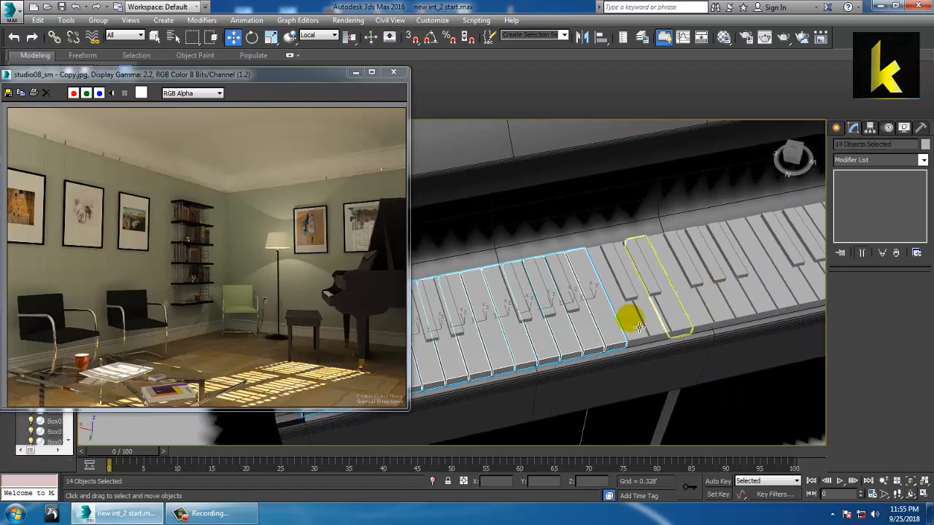
pyautogui.keyDown('ctrl'); pyautogui.click(622, 323); pyautogui.keyUp('ctrl')
pyautogui.keyDown('ctrl'); pyautogui.click(648, 322); pyautogui.keyUp('ctrl')
pyautogui.keyDown('ctrl'); pyautogui.click(678, 321); pyautogui.keyUp('ctrl')
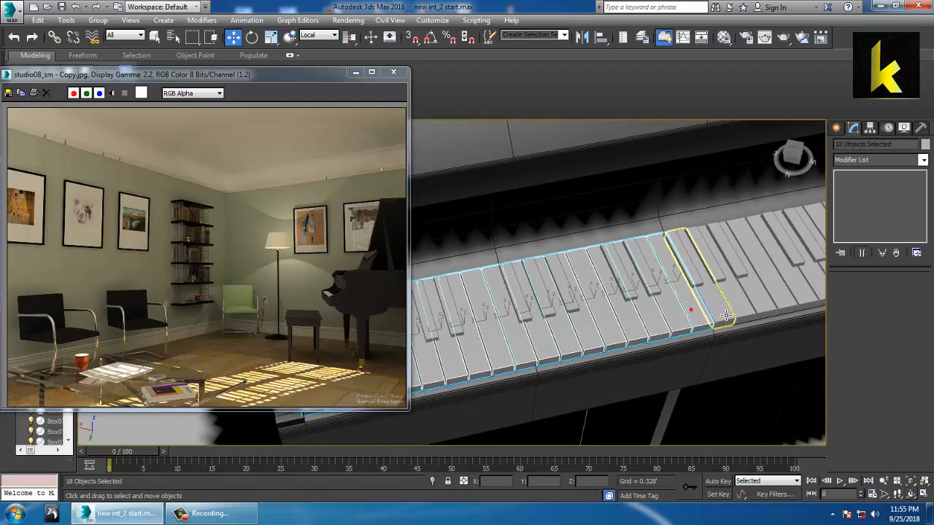
pyautogui.keyDown('ctrl'); pyautogui.click(726, 315); pyautogui.keyUp('ctrl')
pyautogui.keyDown('ctrl'); pyautogui.click(748, 312); pyautogui.keyUp('ctrl')
pyautogui.keyDown('ctrl'); pyautogui.click(766, 306); pyautogui.keyUp('ctrl')
pyautogui.keyDown('ctrl'); pyautogui.click(781, 299); pyautogui.keyUp('ctrl')
pyautogui.moveTo(780, 297); pyautogui.dragTo(598, 343, button='middle')
pyautogui.keyDown('ctrl'); pyautogui.click(621, 338); pyautogui.keyUp('ctrl')
pyautogui.keyDown('ctrl'); pyautogui.click(642, 334); pyautogui.keyUp('ctrl')
pyautogui.keyDown('ctrl'); pyautogui.click(654, 323); pyautogui.keyUp('ctrl')
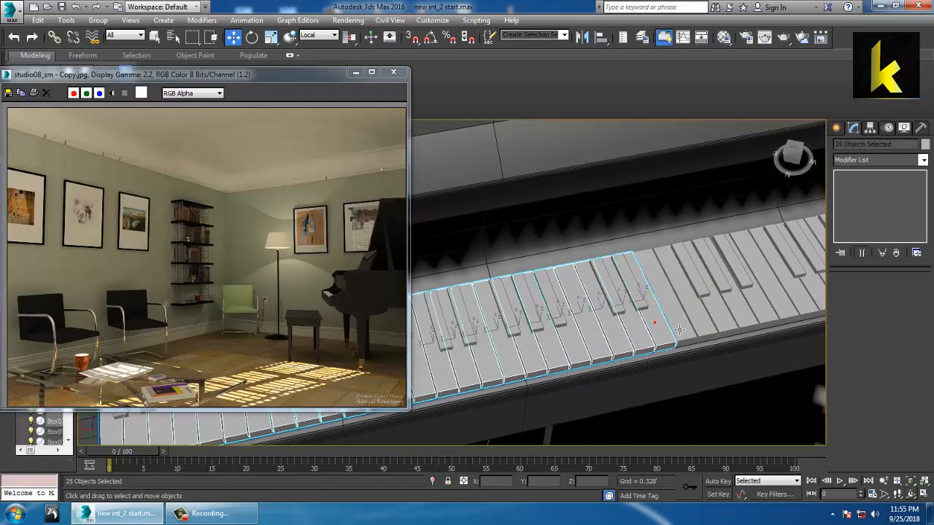
pyautogui.keyDown('ctrl'); pyautogui.click(689, 327); pyautogui.keyUp('ctrl')
pyautogui.keyDown('ctrl'); pyautogui.click(709, 324); pyautogui.keyUp('ctrl')
pyautogui.keyDown('ctrl'); pyautogui.click(729, 321); pyautogui.keyUp('ctrl')
pyautogui.keyDown('ctrl'); pyautogui.click(750, 319); pyautogui.keyUp('ctrl')
pyautogui.keyDown('ctrl'); pyautogui.click(784, 316); pyautogui.keyUp('ctrl')
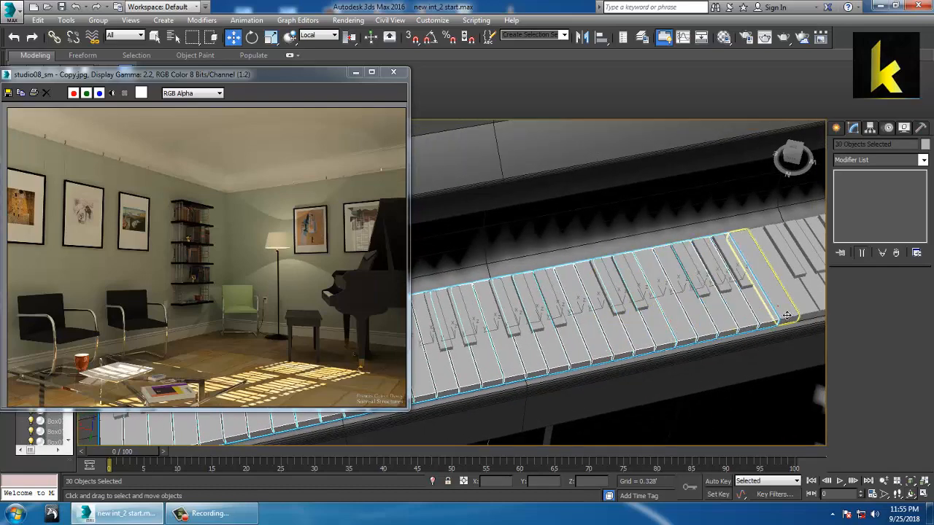
pyautogui.moveTo(786, 315); pyautogui.dragTo(663, 344, button='middle')
pyautogui.keyDown('ctrl'); pyautogui.click(489, 378); pyautogui.keyUp('ctrl')
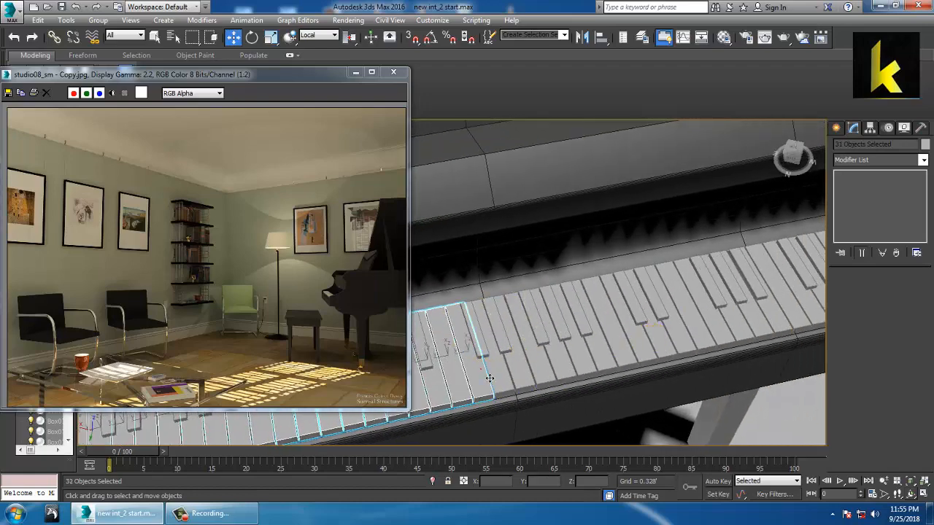
pyautogui.keyDown('ctrl'); pyautogui.click(504, 374); pyautogui.keyUp('ctrl')
pyautogui.keyDown('ctrl'); pyautogui.click(523, 367); pyautogui.keyUp('ctrl')
# Step: In the top view, add the remaining keys to the selection by region and remove the piano body and other non-key parts from it
pyautogui.hotkey('alt', 'w')
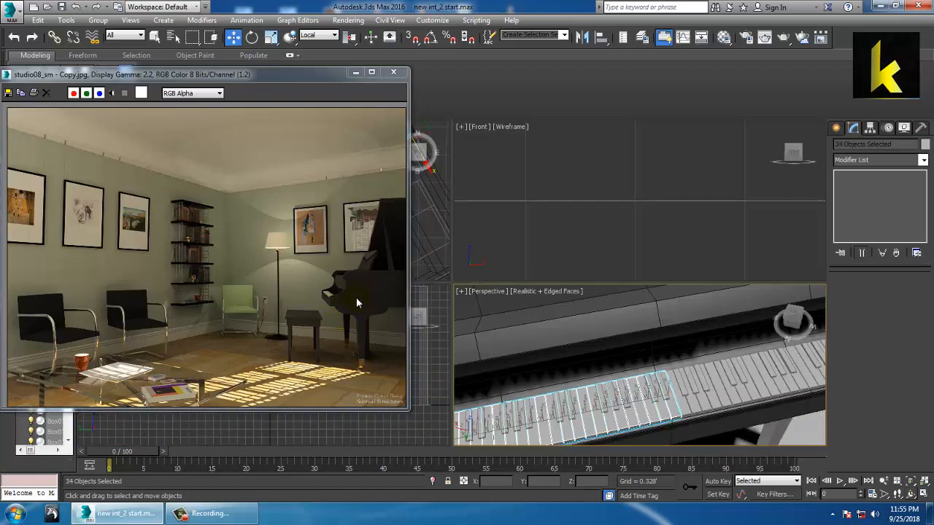
pyautogui.rightClick(427, 250)
pyautogui.hotkey('alt', 'w')
pyautogui.scroll(-4, 557, 254)
pyautogui.moveTo(557, 255); pyautogui.dragTo(598, 246, button='middle')
pyautogui.scroll(2, 607, 252)
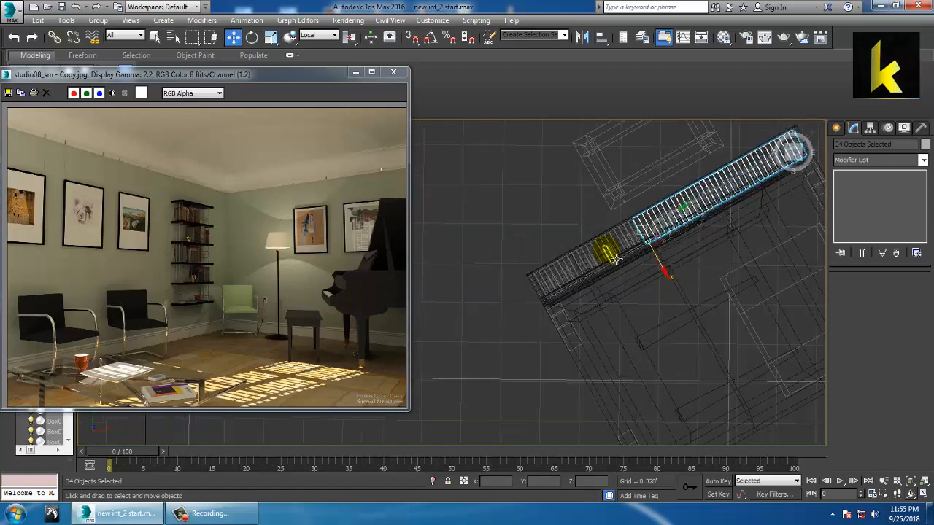
pyautogui.scroll(2, 624, 263)
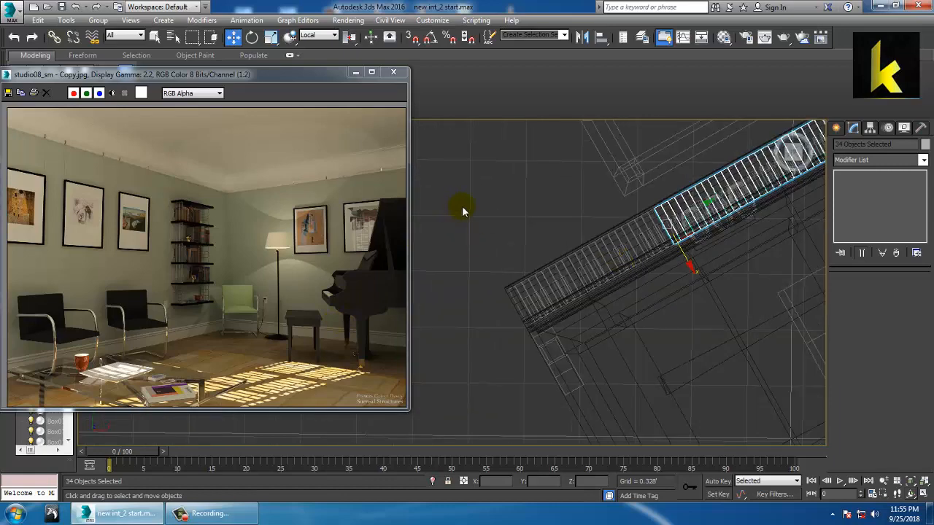
pyautogui.keyDown('ctrl'); pyautogui.moveTo(681, 370); pyautogui.dragTo(648, 395); pyautogui.keyUp('ctrl')
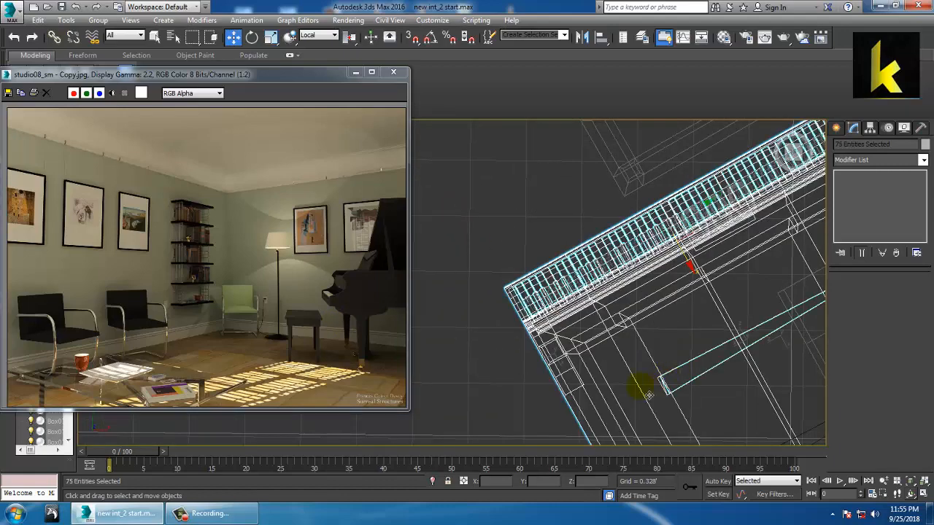
pyautogui.keyDown('alt'); pyautogui.moveTo(666, 476); pyautogui.dragTo(714, 456); pyautogui.keyUp('alt')
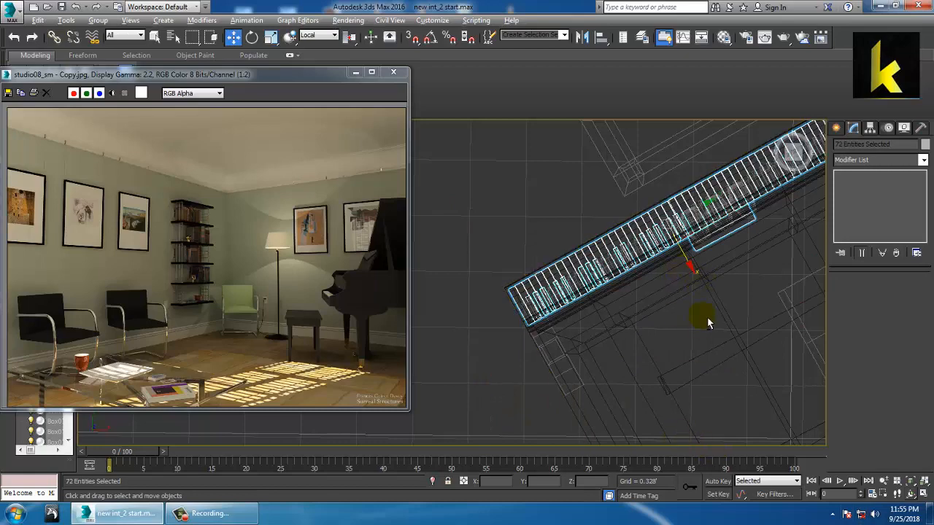
pyautogui.keyDown('alt'); pyautogui.moveTo(729, 275); pyautogui.dragTo(737, 244); pyautogui.keyUp('alt')
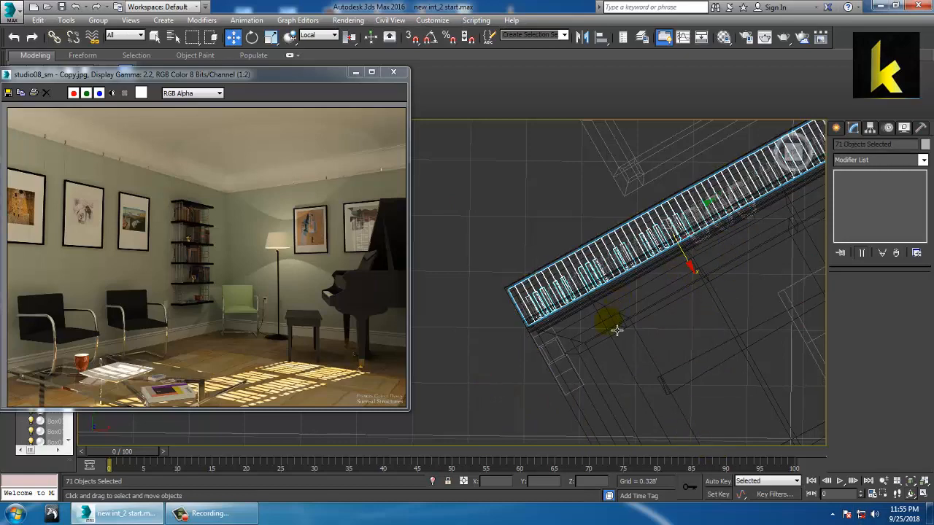
# Step: Remove the black keys from the selection so only the white piano keys stay selected
pyautogui.scroll(2, 599, 345)
pyautogui.scroll(2, 599, 345)
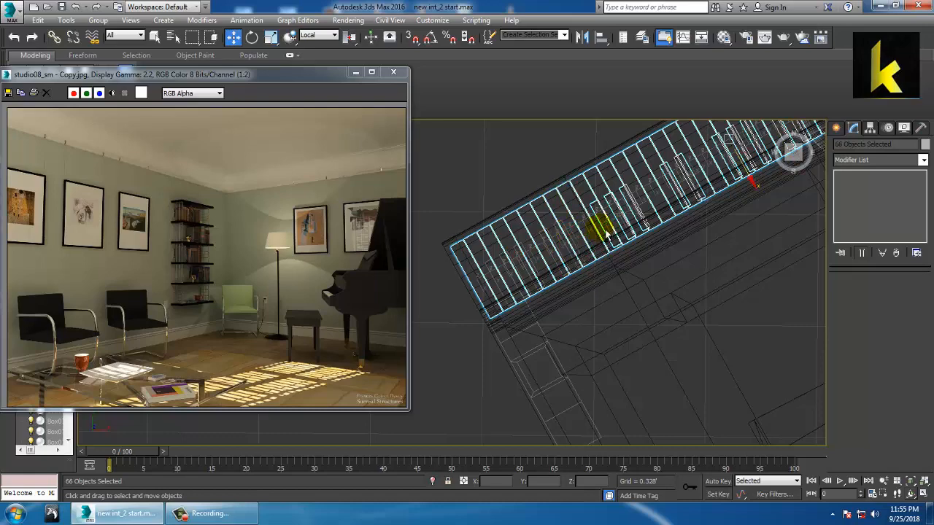
pyautogui.scroll(3, 605, 232)
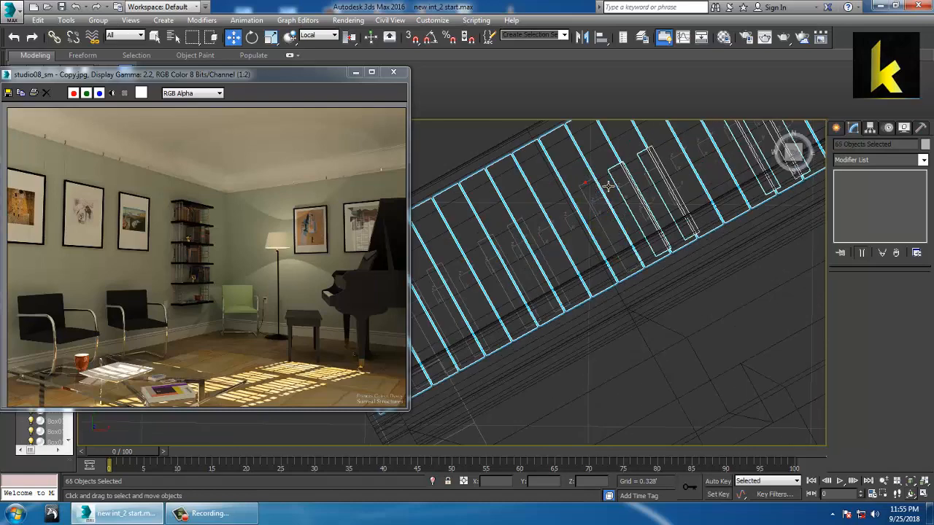
pyautogui.keyDown('alt'); pyautogui.click(646, 162); pyautogui.keyUp('alt')
pyautogui.moveTo(671, 173); pyautogui.dragTo(533, 297, button='middle')
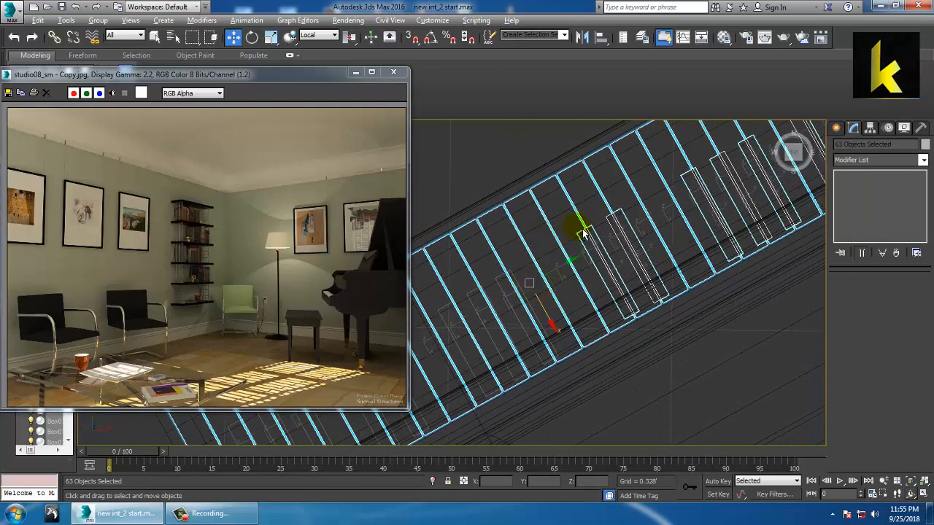
pyautogui.keyDown('alt'); pyautogui.click(584, 234); pyautogui.keyUp('alt')
pyautogui.keyDown('alt'); pyautogui.click(627, 218); pyautogui.keyUp('alt')
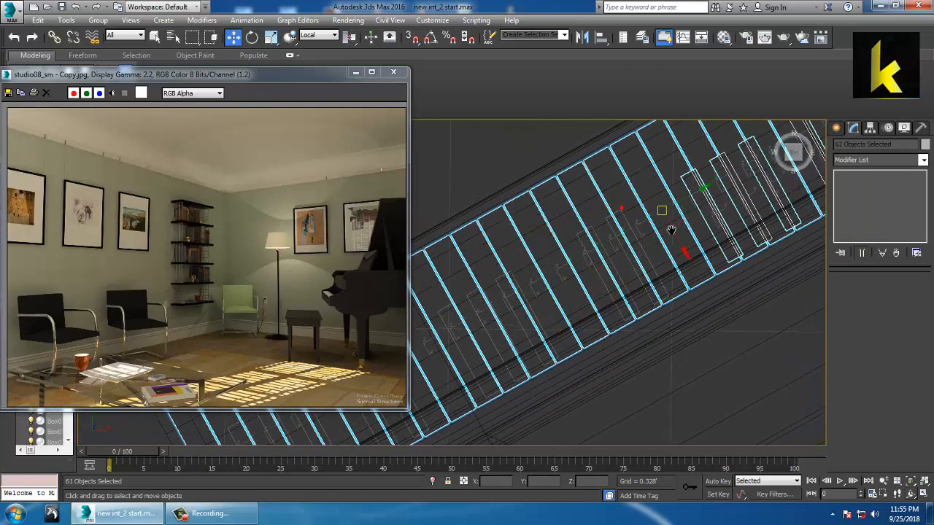
pyautogui.moveTo(671, 230)
pyautogui.mouseDown(button='middle')
pyautogui.moveTo(517, 321)
pyautogui.moveTo(653, 233)
pyautogui.mouseUp(button='middle')
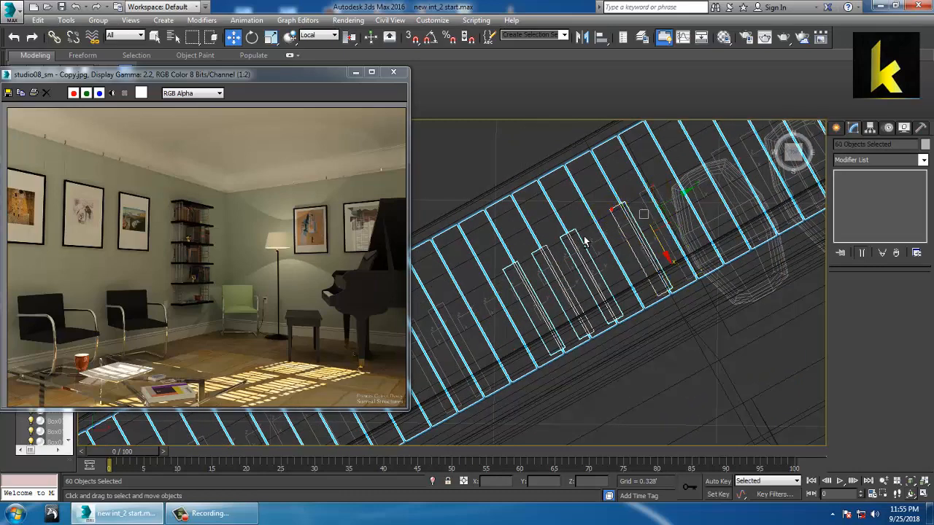
pyautogui.keyDown('alt'); pyautogui.click(556, 262); pyautogui.keyUp('alt')
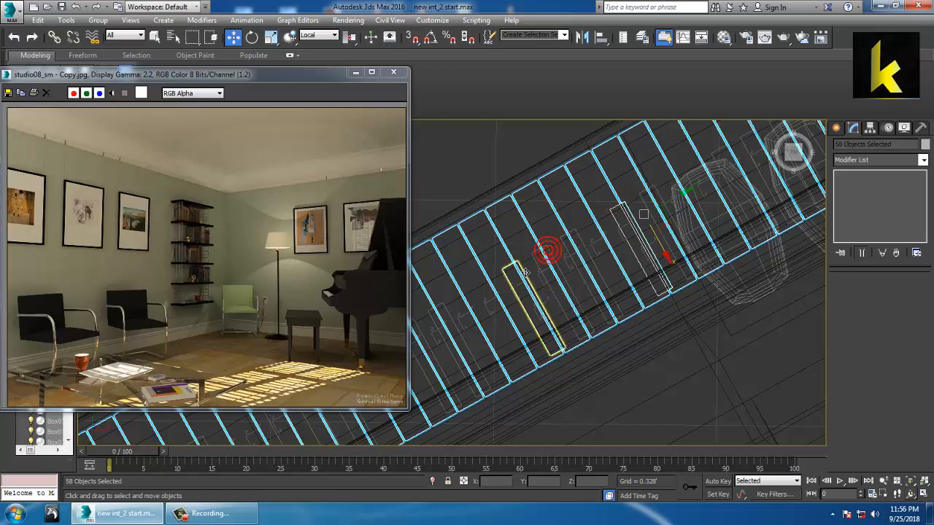
pyautogui.keyDown('alt'); pyautogui.click(532, 305); pyautogui.keyUp('alt')
pyautogui.scroll(-2, 608, 282)
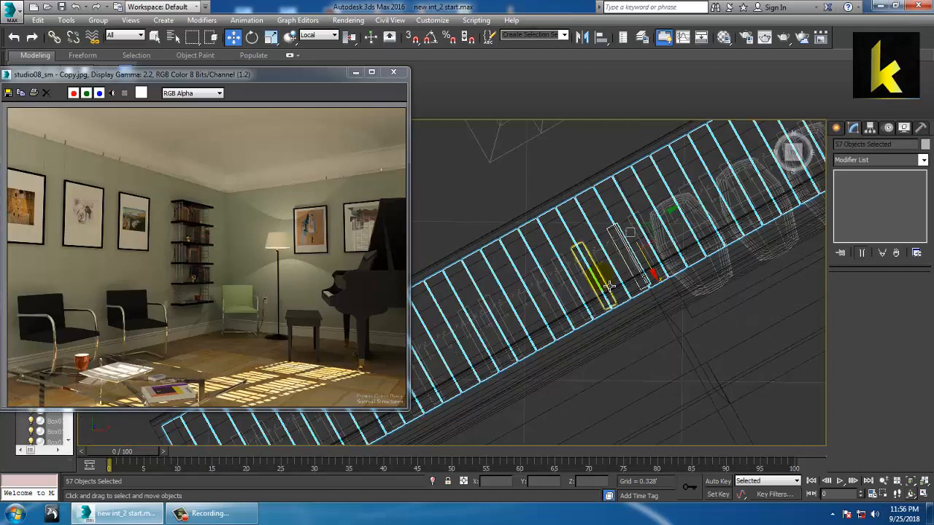
pyautogui.keyDown('alt'); pyautogui.click(618, 243); pyautogui.keyUp('alt')
# Step: Set the object color of the selected white keys to the white custom color
pyautogui.hotkey('alt', 'w')
pyautogui.scroll(-5, 690, 348)
pyautogui.hotkey('alt', 'w')
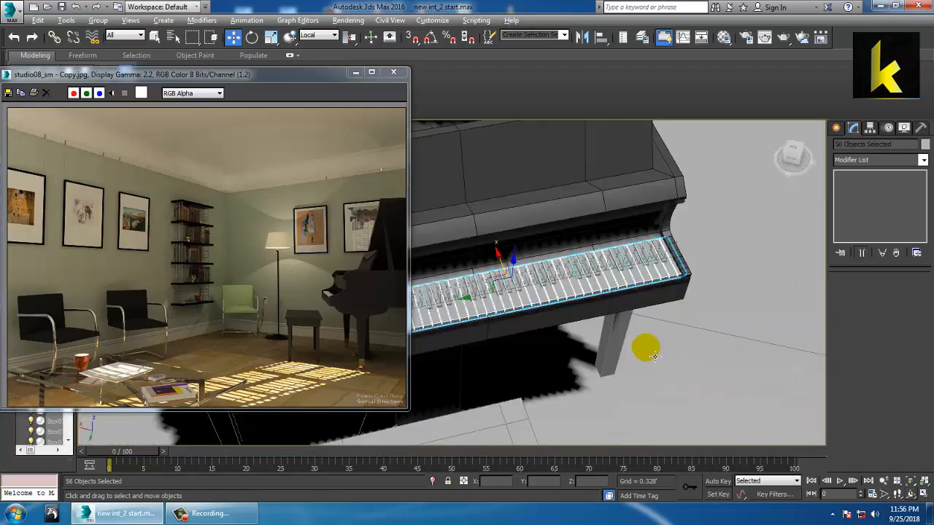
pyautogui.keyDown('alt'); pyautogui.moveTo(646, 348); pyautogui.dragTo(703, 334, button='middle'); pyautogui.keyUp('alt')
pyautogui.press('m')
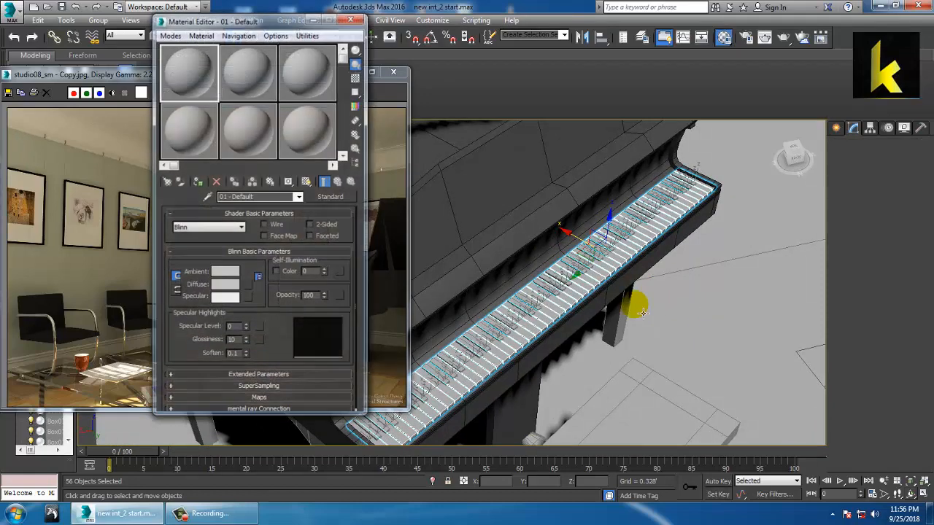
pyautogui.click(350, 19)
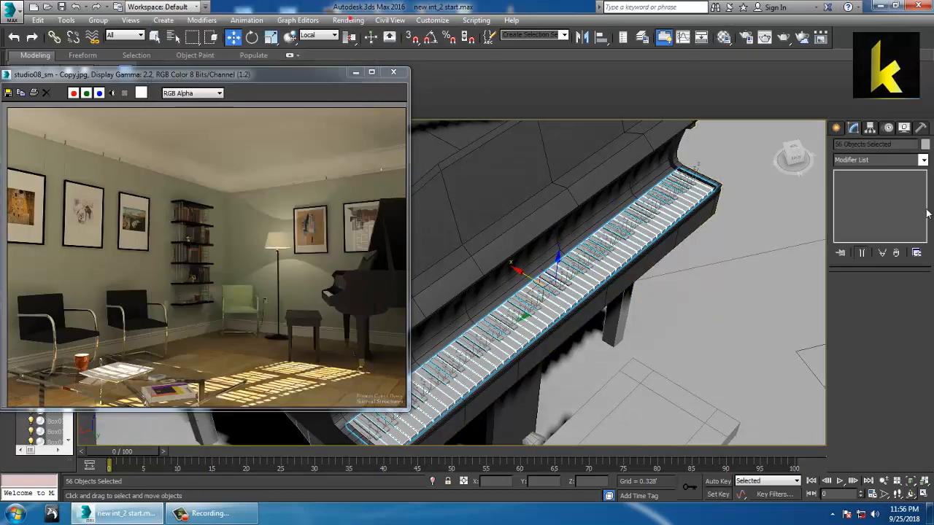
pyautogui.click(925, 144)
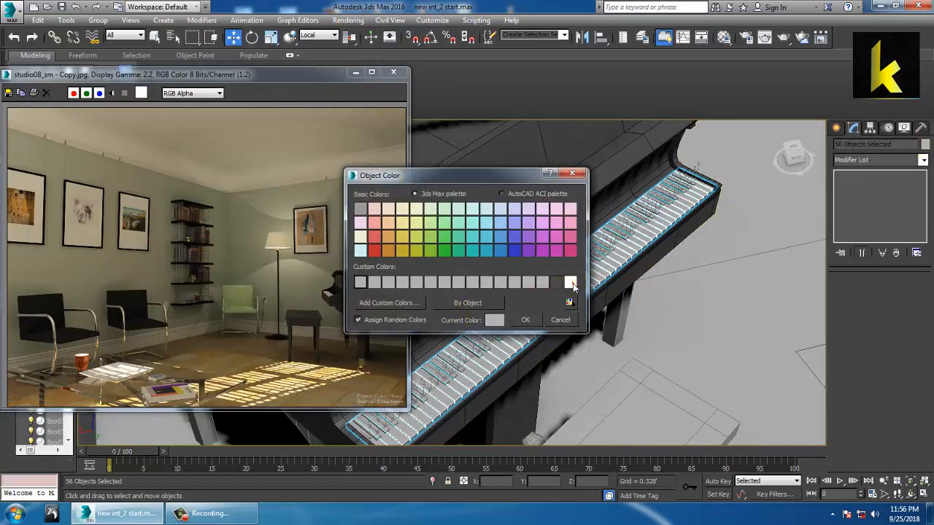
pyautogui.click(532, 326)
# Step: Invert the selection to pick everything except the white keys, and show the piano in the top view
pyautogui.keyDown('alt'); pyautogui.moveTo(660, 300); pyautogui.dragTo(641, 292, button='middle'); pyautogui.keyUp('alt')
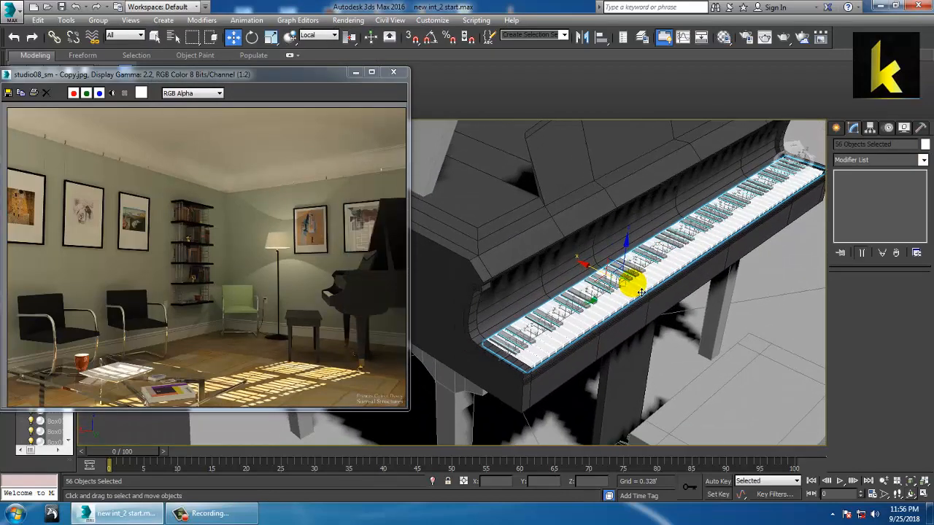
pyautogui.click(641, 292)
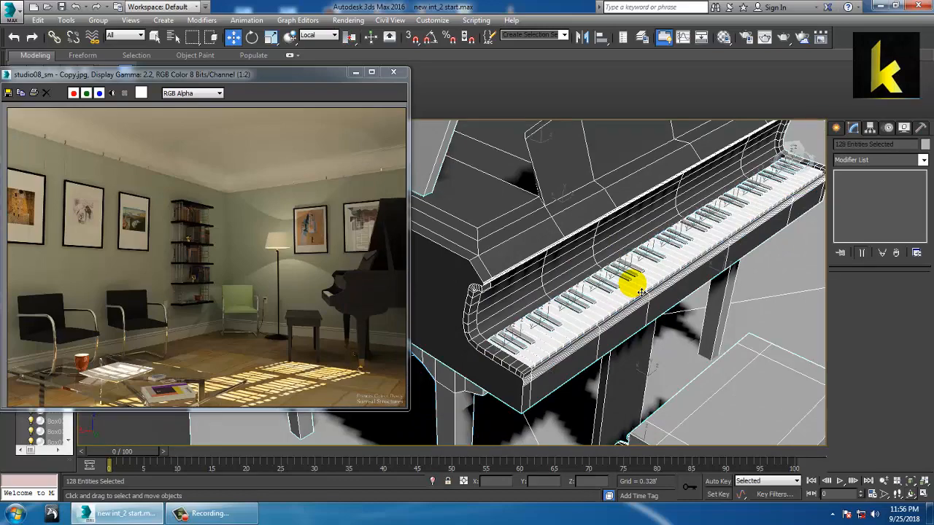
pyautogui.hotkey('alt', 'w')
pyautogui.middleClick(435, 200)
pyautogui.hotkey('alt', 'w')
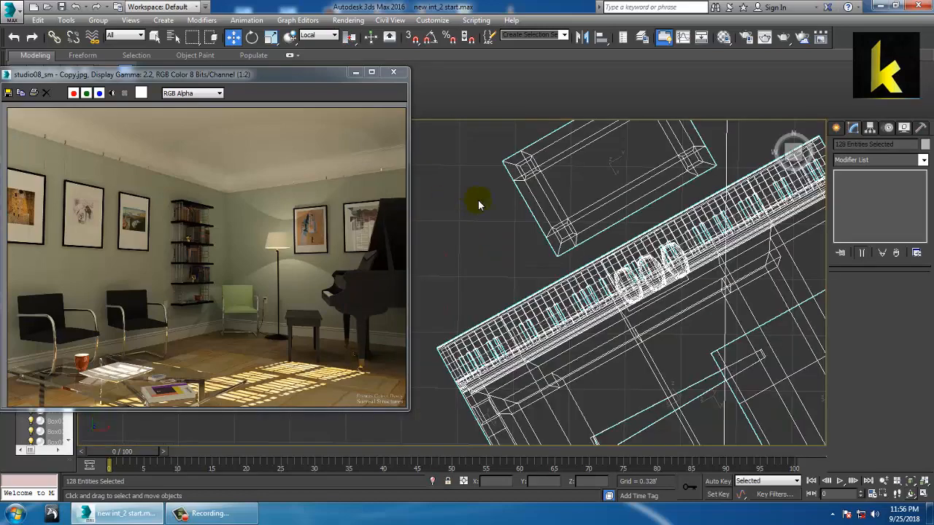
pyautogui.scroll(-3, 642, 244)
pyautogui.moveTo(659, 248); pyautogui.dragTo(651, 306, button='middle')
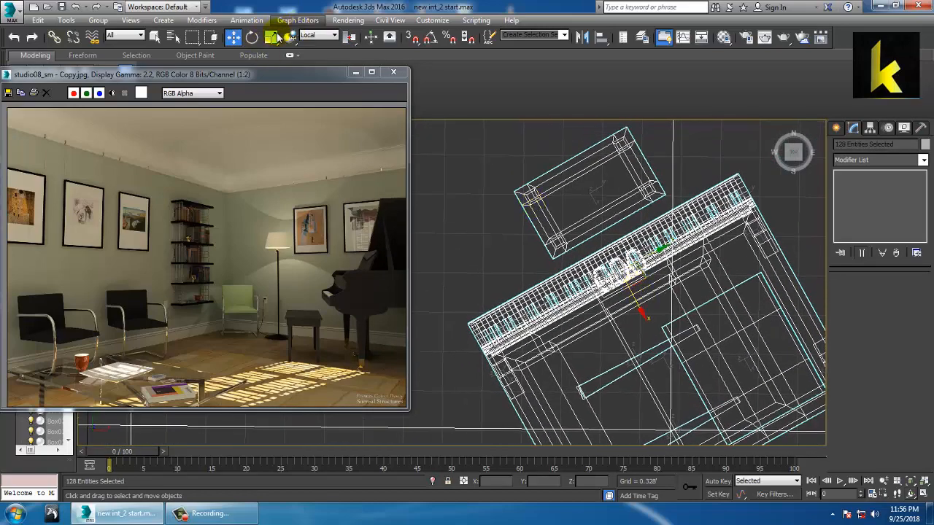
# Step: Using the lasso selection region, remove the stool and the surrounding room objects from the selection
pyautogui.moveTo(192, 37); pyautogui.dragTo(194, 46)
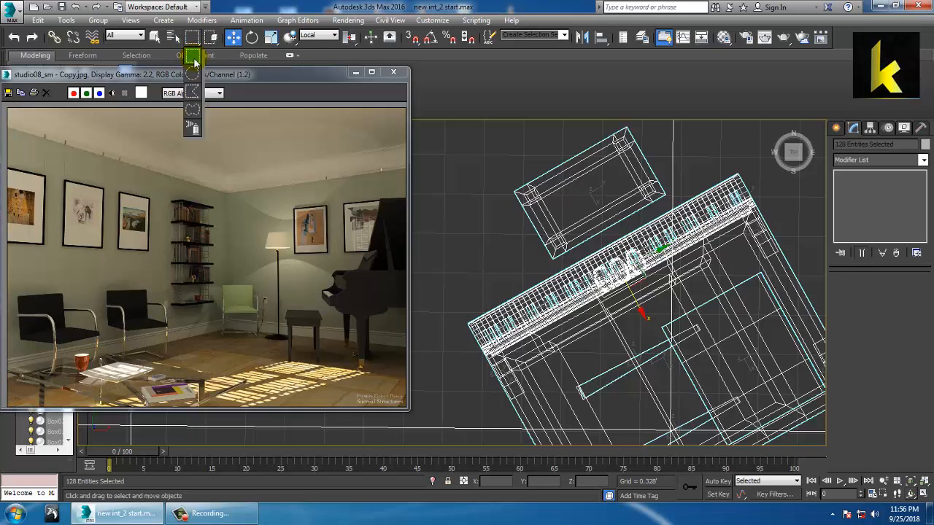
pyautogui.moveTo(200, 109); pyautogui.dragTo(200, 109)
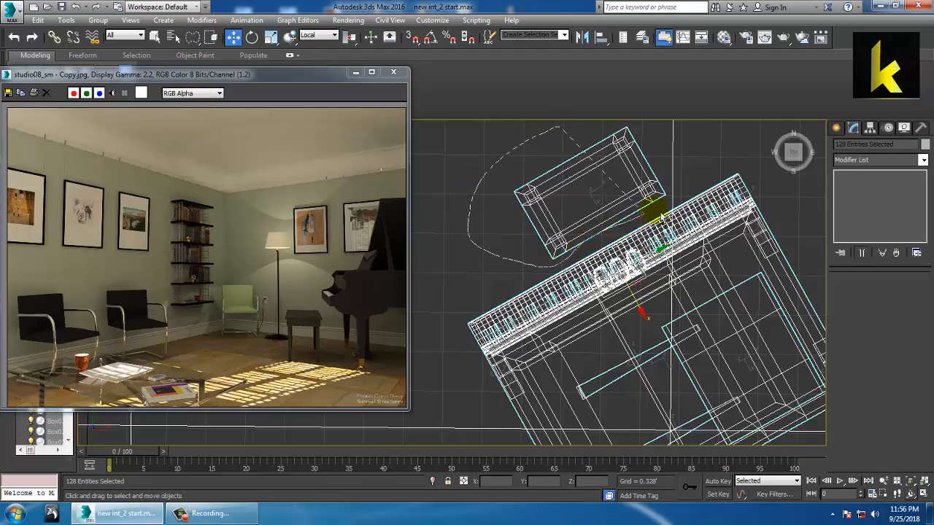
pyautogui.keyDown('alt'); pyautogui.moveTo(661, 216); pyautogui.dragTo(664, 216); pyautogui.keyUp('alt')
pyautogui.scroll(-8, 681, 150)
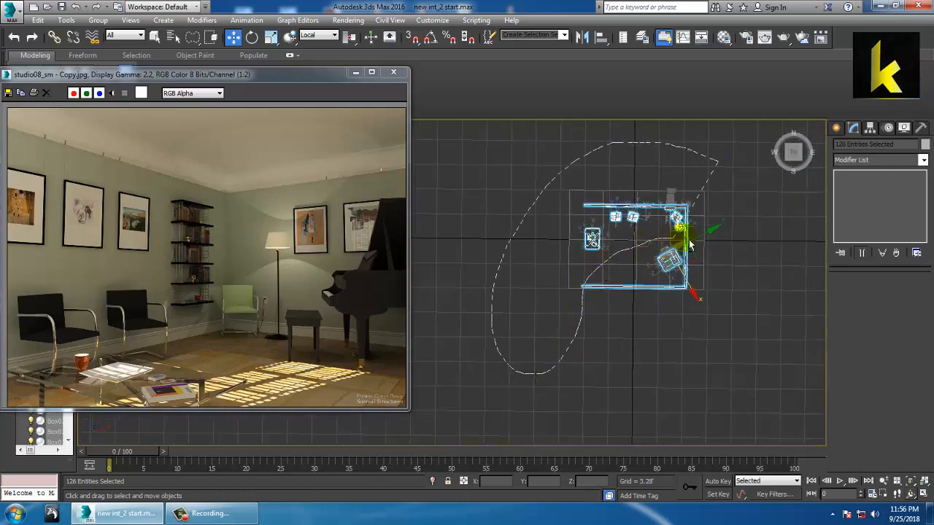
pyautogui.keyDown('alt'); pyautogui.moveTo(690, 244); pyautogui.dragTo(725, 202); pyautogui.keyUp('alt')
pyautogui.scroll(10, 688, 256)
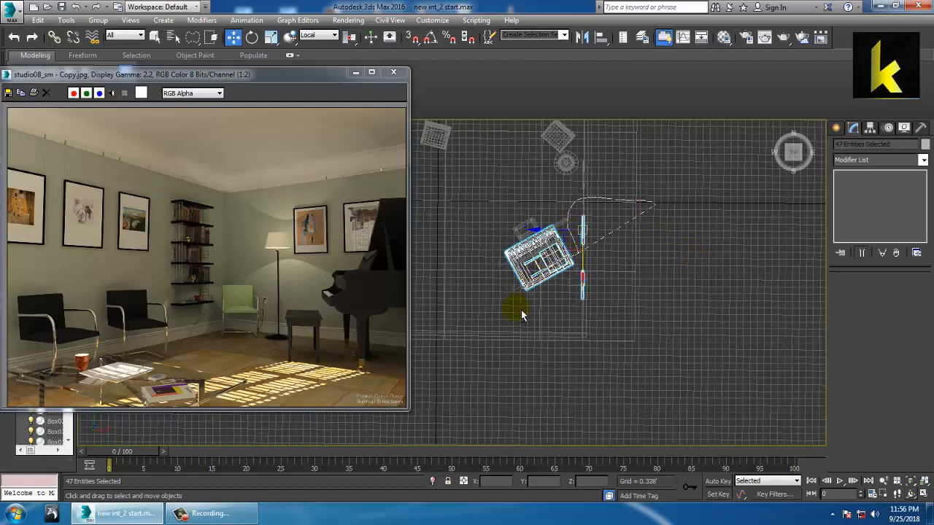
pyautogui.keyDown('alt'); pyautogui.moveTo(521, 310); pyautogui.dragTo(572, 263, button='middle'); pyautogui.keyUp('alt')
# Step: In the top view, remove the side blocks and other remaining non-key parts of the upper piano from the selection
pyautogui.press('t')
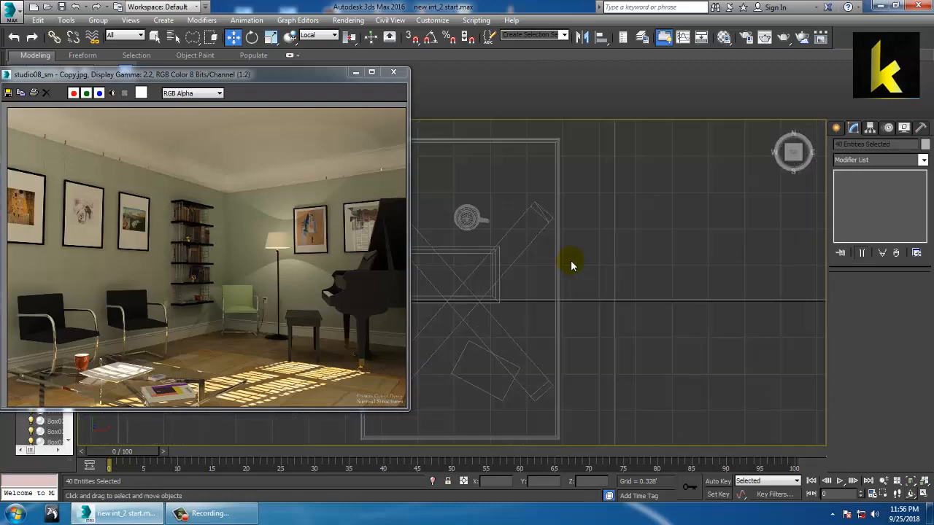
pyautogui.scroll(-6, 615, 261)
pyautogui.scroll(-5, 639, 323)
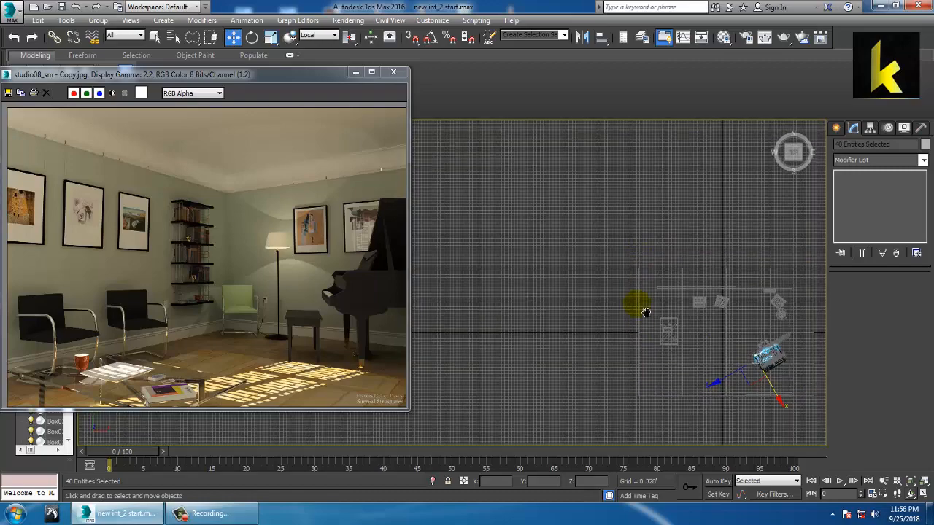
pyautogui.scroll(3, 675, 303)
pyautogui.scroll(3, 595, 296)
pyautogui.moveTo(788, 364); pyautogui.dragTo(651, 293, button='middle')
pyautogui.scroll(3, 616, 280)
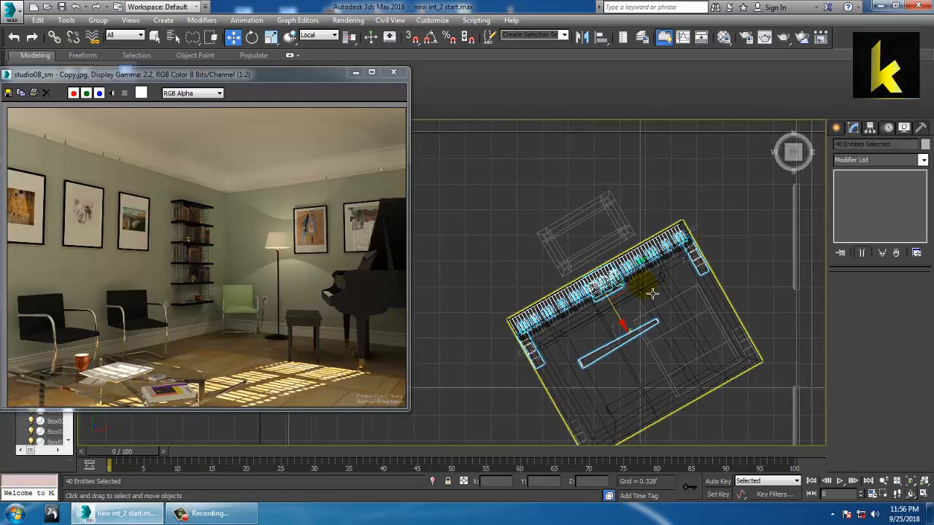
pyautogui.scroll(3, 612, 300)
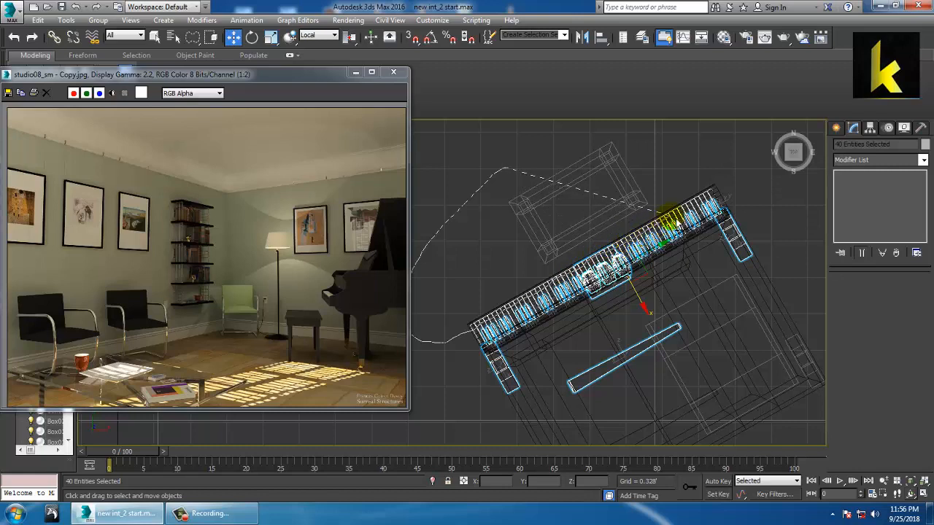
pyautogui.keyDown('alt'); pyautogui.moveTo(715, 199); pyautogui.dragTo(735, 178); pyautogui.keyUp('alt')
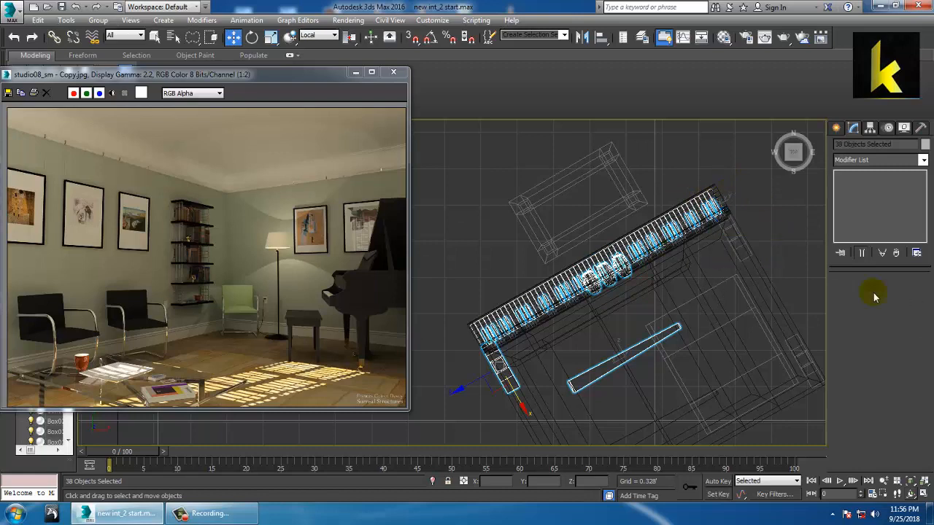
pyautogui.keyDown('alt'); pyautogui.moveTo(557, 356); pyautogui.dragTo(562, 350); pyautogui.keyUp('alt')
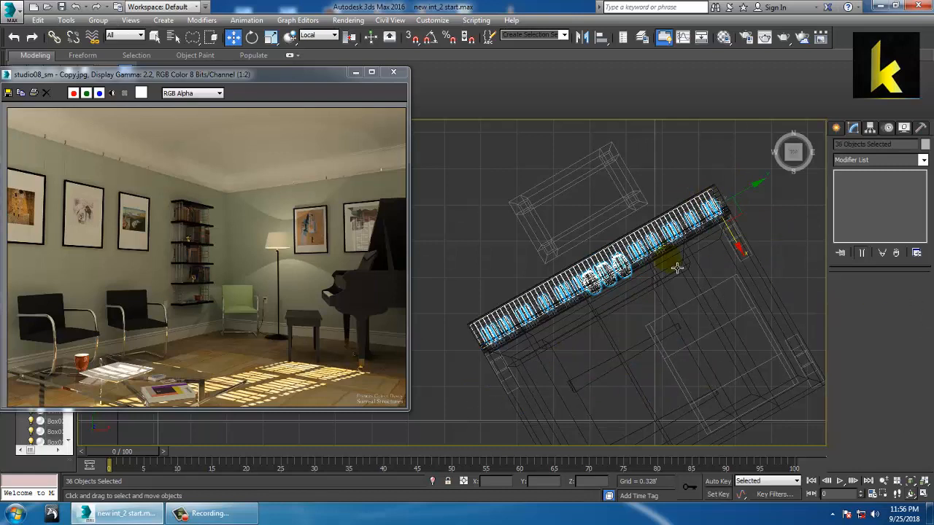
pyautogui.keyDown('alt'); pyautogui.moveTo(480, 267); pyautogui.dragTo(438, 318); pyautogui.keyUp('alt')
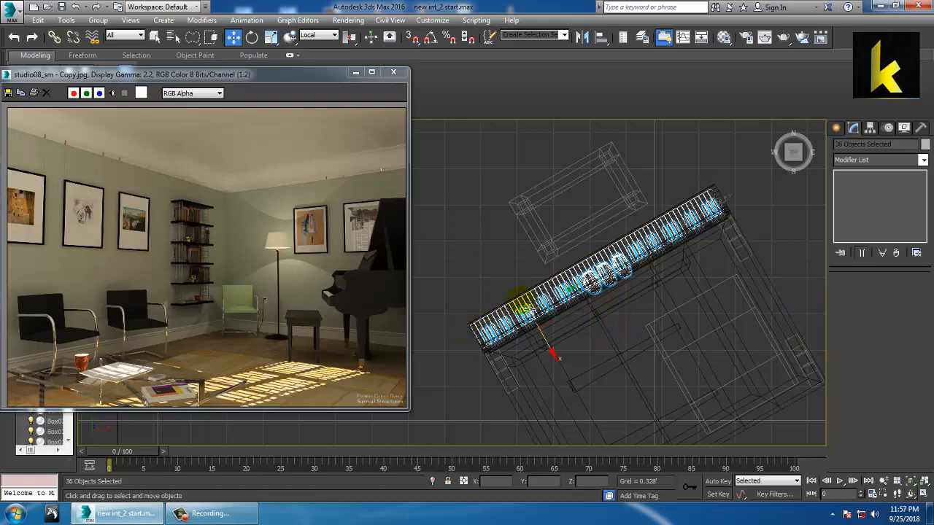
# Step: In the perspective view, remove the three pedals from the selection so only the black piano keys stay selected
pyautogui.scroll(2, 532, 311)
pyautogui.hotkey('alt', 'w')
pyautogui.middleClick(642, 362)
pyautogui.hotkey('alt', 'w')
pyautogui.keyDown('alt'); pyautogui.moveTo(642, 361); pyautogui.dragTo(678, 269, button='middle'); pyautogui.keyUp('alt')
pyautogui.moveTo(713, 218); pyautogui.dragTo(714, 174)
pyautogui.hotkey('ctrl', 'z')
pyautogui.moveTo(617, 325); pyautogui.dragTo(641, 175, button='middle')
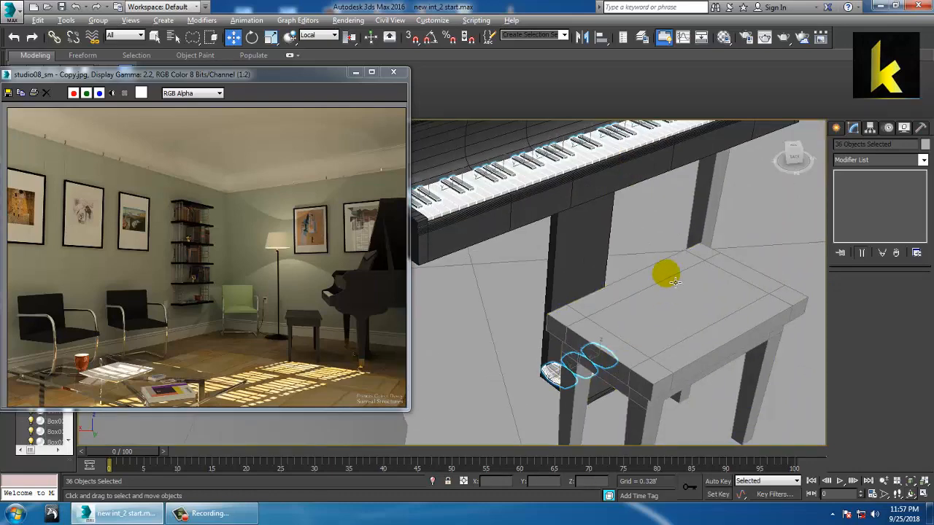
pyautogui.keyDown('alt'); pyautogui.moveTo(488, 477); pyautogui.dragTo(667, 236); pyautogui.keyUp('alt')
pyautogui.keyDown('alt'); pyautogui.moveTo(691, 246); pyautogui.dragTo(721, 300, button='middle'); pyautogui.keyUp('alt')
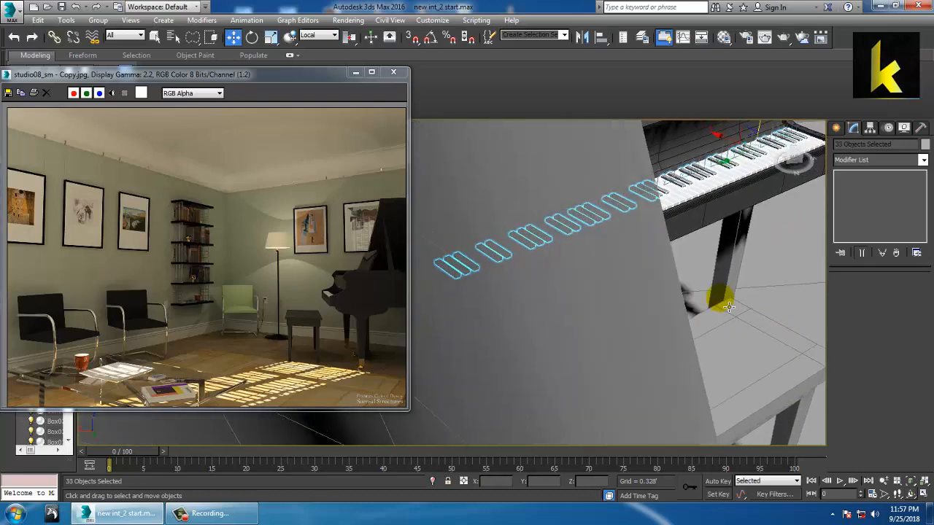
pyautogui.moveTo(735, 223)
pyautogui.keyDown('alt'); pyautogui.mouseDown(button='middle')
pyautogui.moveTo(703, 253)
pyautogui.moveTo(742, 273)
pyautogui.mouseUp(button='middle'); pyautogui.keyUp('alt')
pyautogui.scroll(-5, 682, 261)
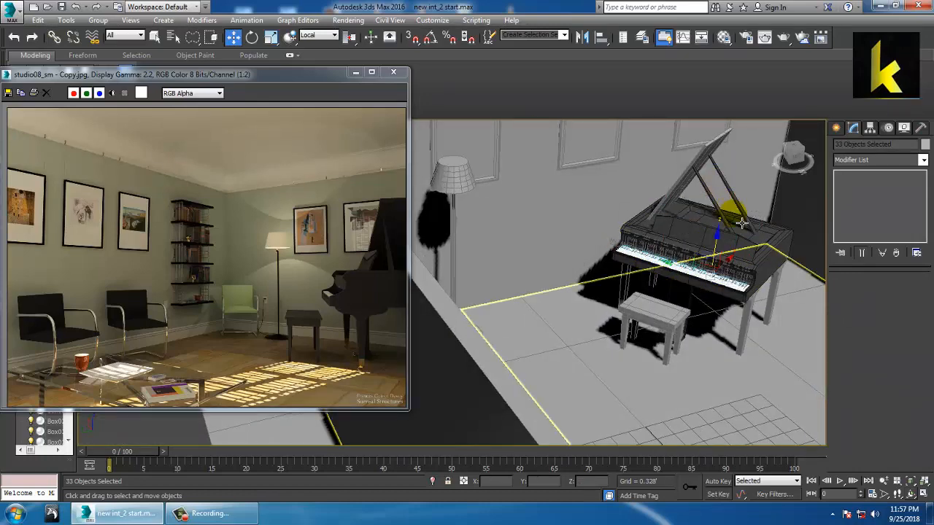
# Step: Add black (RGB 0, 0, 0) as a custom color, apply it to the selected keys, and clear the selection
pyautogui.click(925, 143)
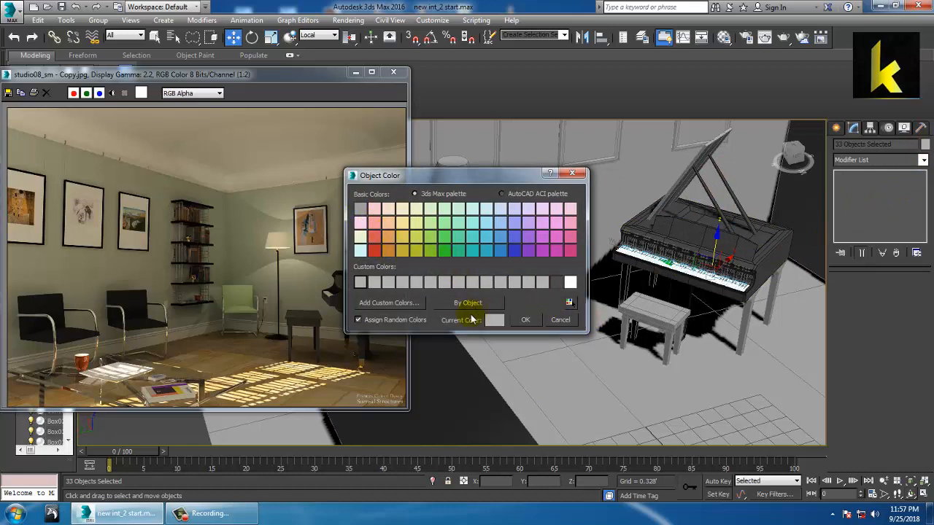
pyautogui.click(409, 303)
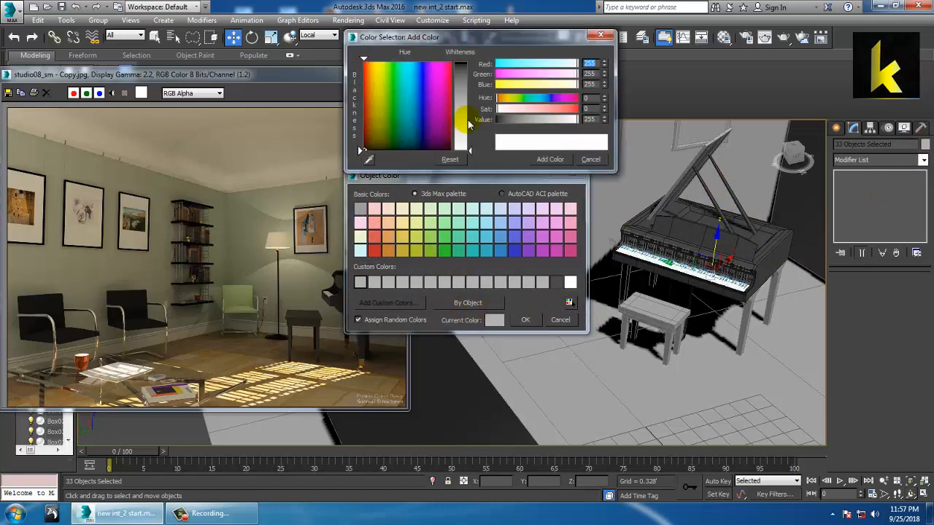
pyautogui.moveTo(467, 122); pyautogui.dragTo(469, 59)
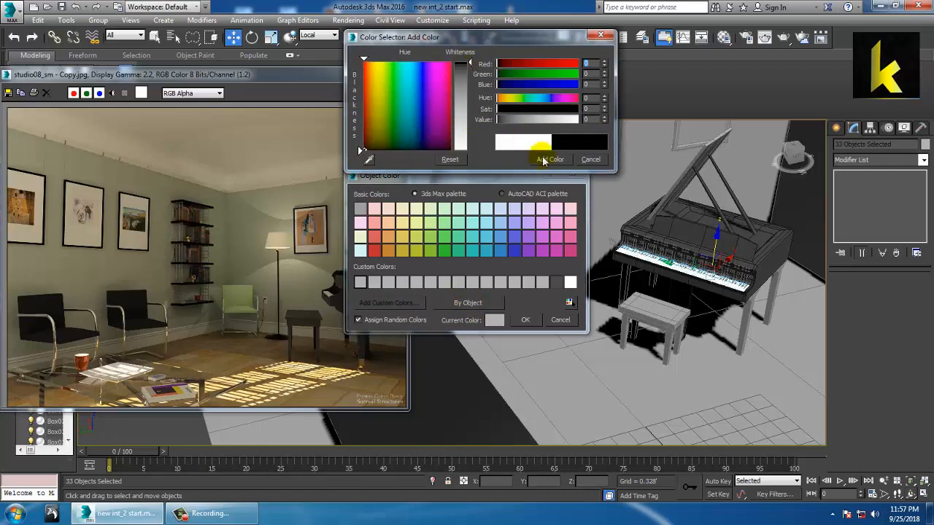
pyautogui.click(525, 320)
pyautogui.keyDown('alt'); pyautogui.moveTo(548, 309); pyautogui.dragTo(646, 328, button='middle'); pyautogui.keyUp('alt')
pyautogui.scroll(-5, 710, 325)
pyautogui.click(718, 226)
pyautogui.keyDown('alt'); pyautogui.moveTo(656, 285); pyautogui.dragTo(707, 312, button='middle'); pyautogui.keyUp('alt')
pyautogui.scroll(4, 707, 314)
pyautogui.moveTo(641, 263); pyautogui.dragTo(670, 332, button='middle')
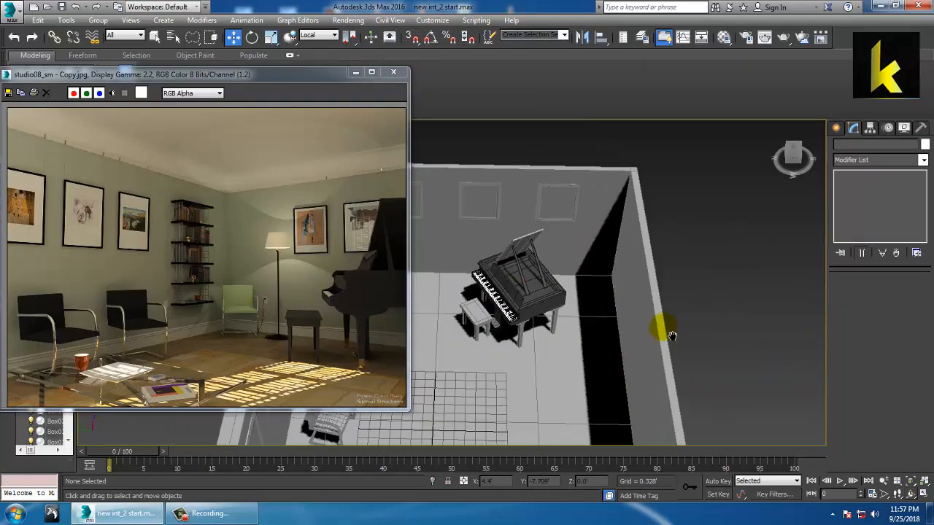
# Step: Set the object color of the raised piano lid to the dark gray custom color
pyautogui.moveTo(529, 246); pyautogui.dragTo(538, 273, button='middle')
pyautogui.click(538, 278)
pyautogui.press('z')
pyautogui.scroll(-3, 543, 282)
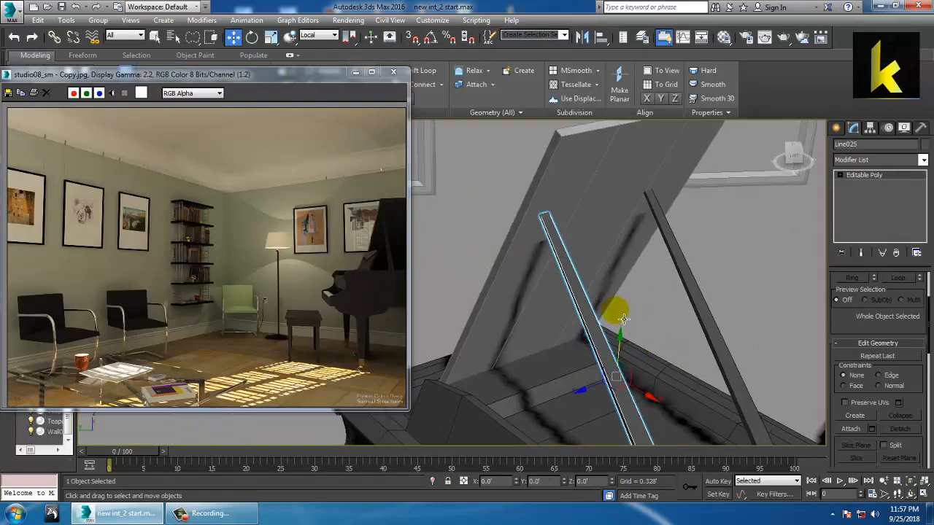
pyautogui.click(626, 238)
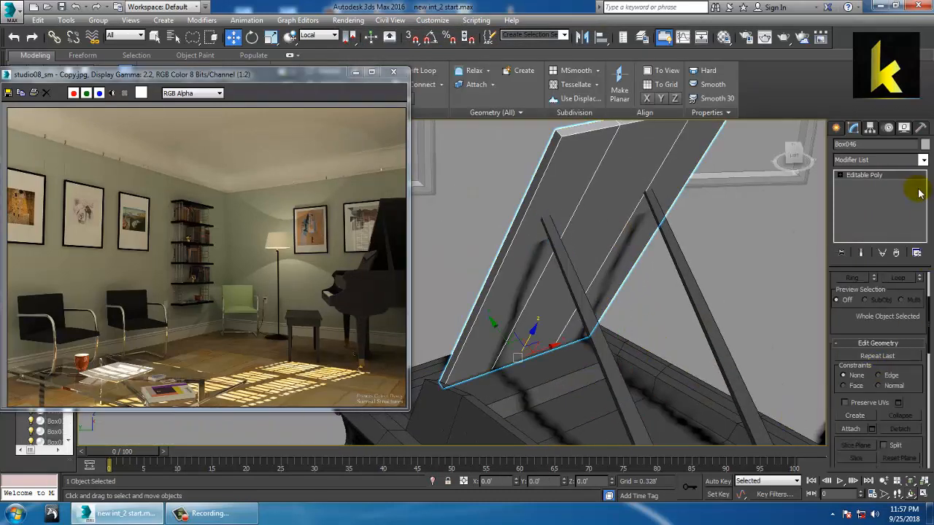
pyautogui.click(925, 144)
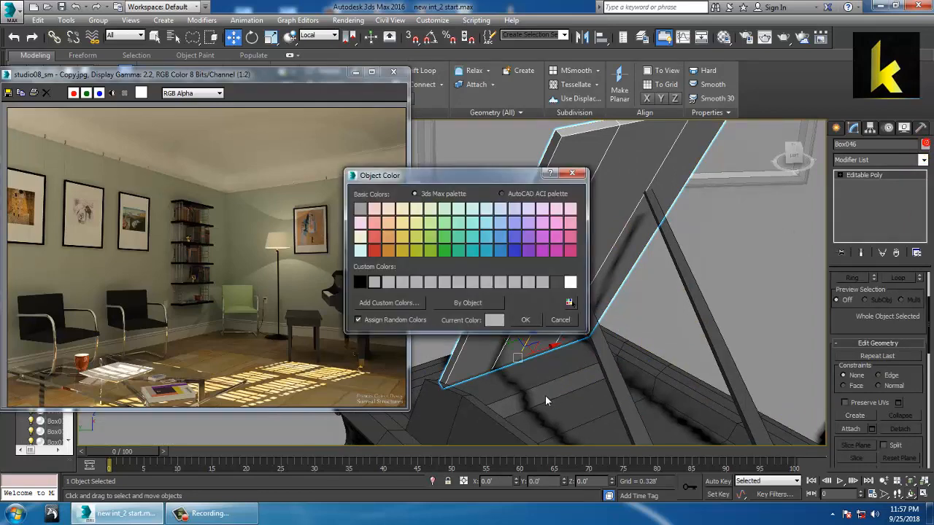
pyautogui.click(528, 319)
pyautogui.click(730, 264)
pyautogui.scroll(-2, 651, 373)
pyautogui.keyDown('alt'); pyautogui.moveTo(650, 374); pyautogui.dragTo(642, 335, button='middle'); pyautogui.keyUp('alt')
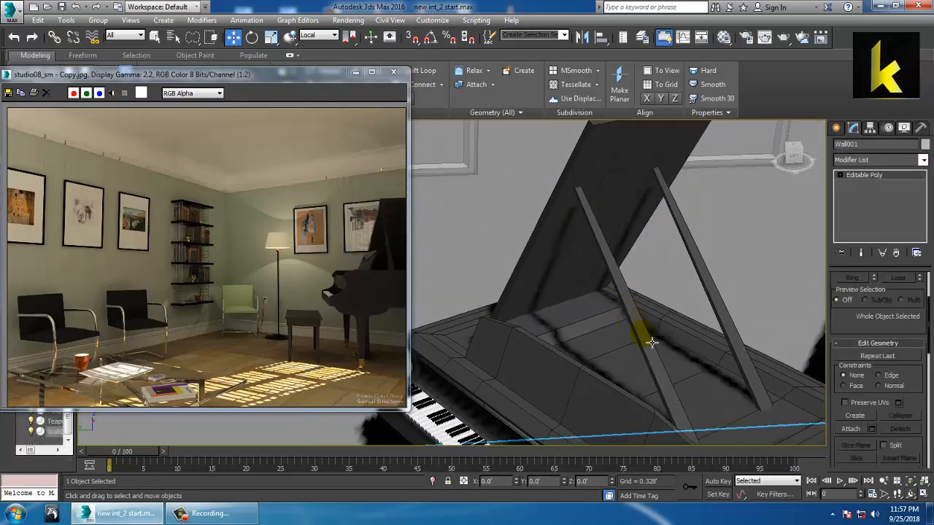
# Step: Select the four piano legs and the stool together and set their object color to the dark gray custom color
pyautogui.scroll(-5, 652, 342)
pyautogui.keyDown('alt'); pyautogui.moveTo(602, 310); pyautogui.dragTo(613, 299, button='middle'); pyautogui.keyUp('alt')
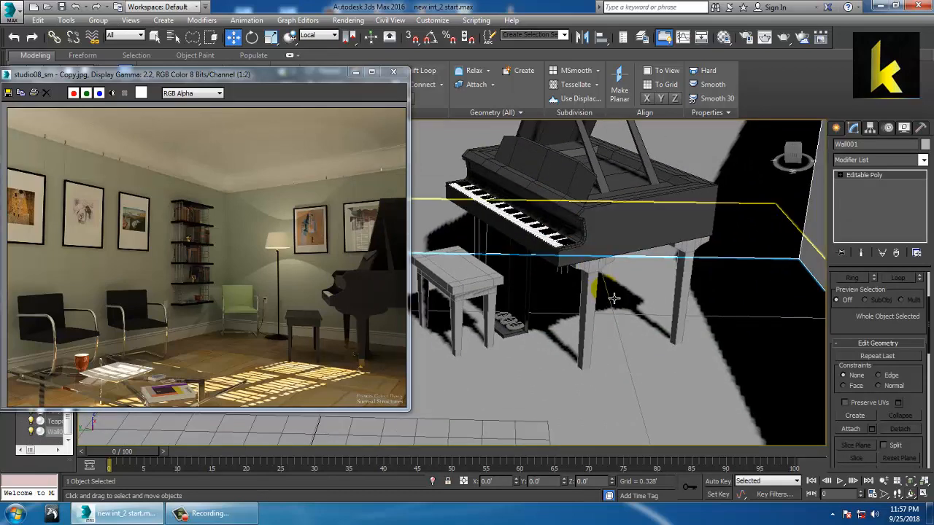
pyautogui.click(593, 292)
pyautogui.keyDown('ctrl'); pyautogui.click(672, 275); pyautogui.keyUp('ctrl')
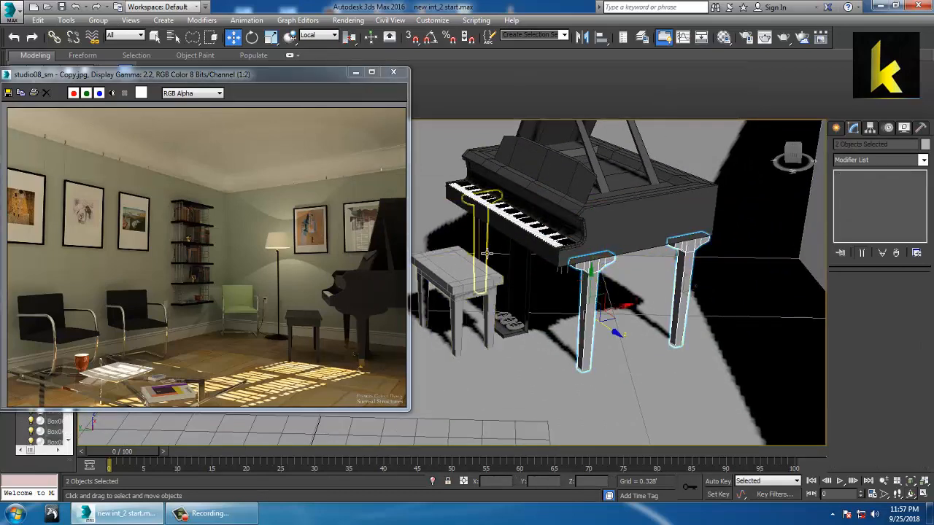
pyautogui.keyDown('alt'); pyautogui.moveTo(521, 272); pyautogui.dragTo(521, 323, button='middle'); pyautogui.keyUp('alt')
pyautogui.keyDown('ctrl'); pyautogui.click(592, 279); pyautogui.keyUp('ctrl')
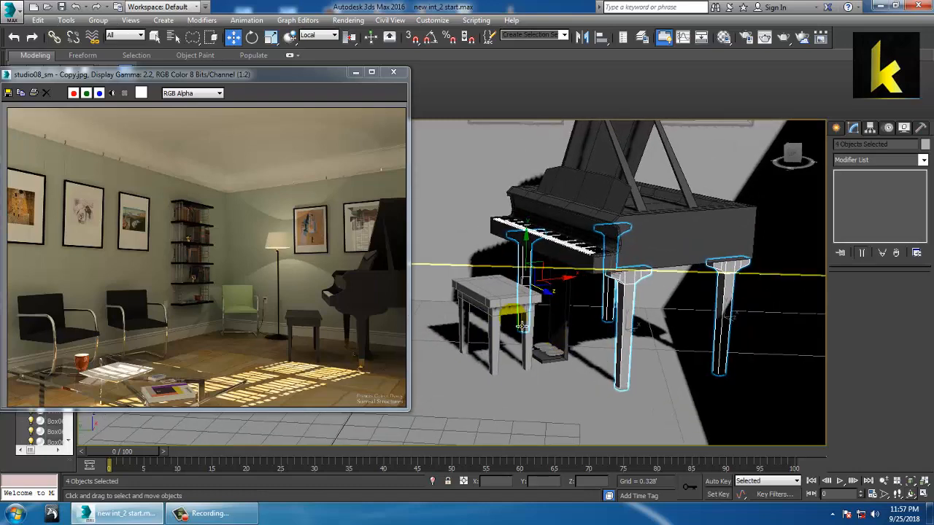
pyautogui.keyDown('ctrl'); pyautogui.click(519, 311); pyautogui.keyUp('ctrl')
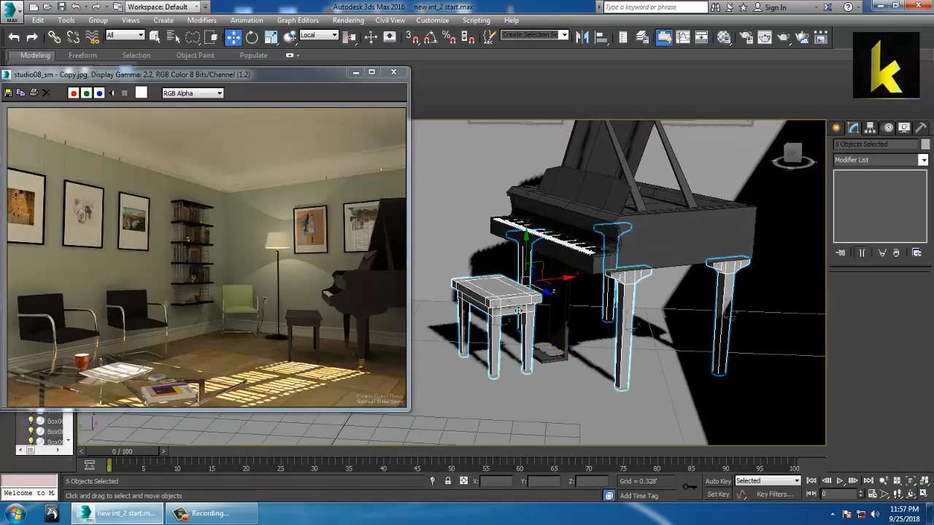
pyautogui.click(924, 144)
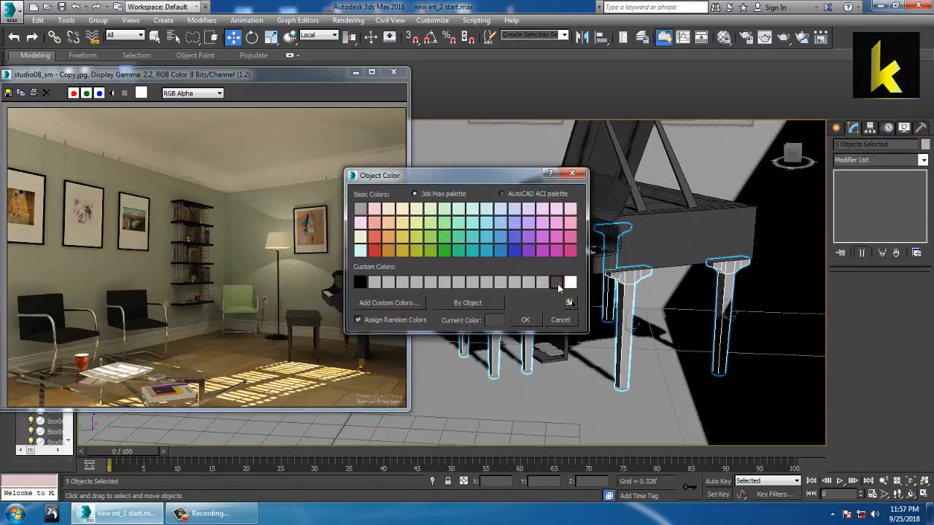
pyautogui.click(525, 323)
pyautogui.click(731, 308)
# Step: Inspect the colored piano and stool, minimize the reference photo, and view the room from the photo's angle
pyautogui.keyDown('alt'); pyautogui.moveTo(660, 264); pyautogui.dragTo(608, 328, button='middle'); pyautogui.keyUp('alt')
pyautogui.scroll(8, 608, 326)
pyautogui.scroll(-5, 637, 324)
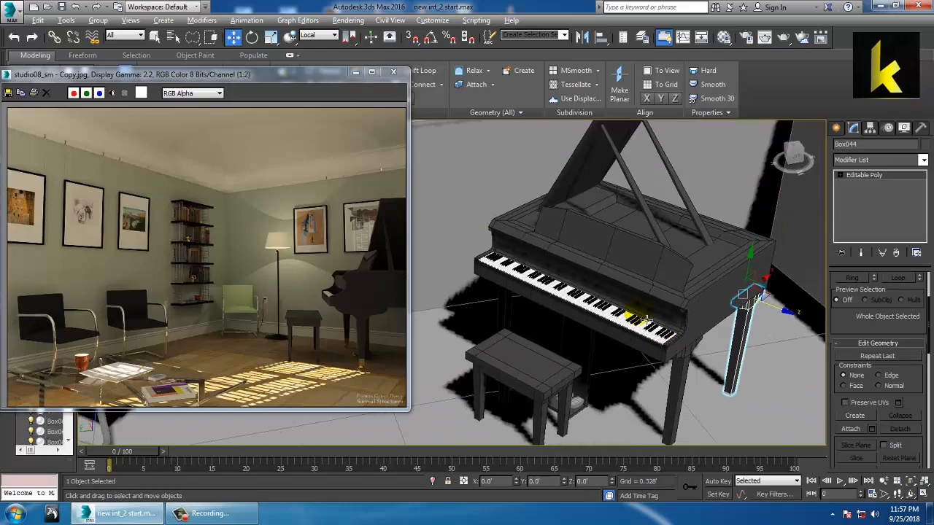
pyautogui.keyDown('alt'); pyautogui.moveTo(635, 316); pyautogui.dragTo(610, 319, button='middle'); pyautogui.keyUp('alt')
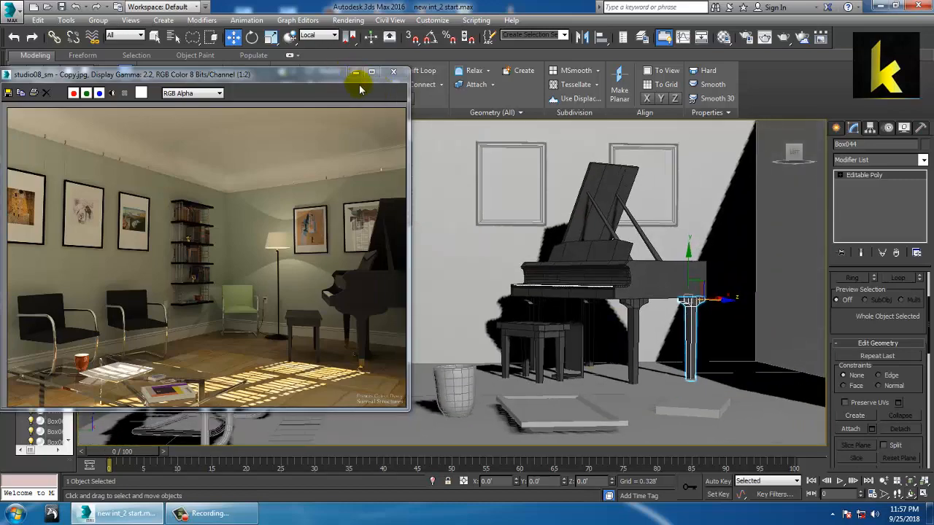
pyautogui.click(355, 72)
pyautogui.scroll(-5, 589, 197)
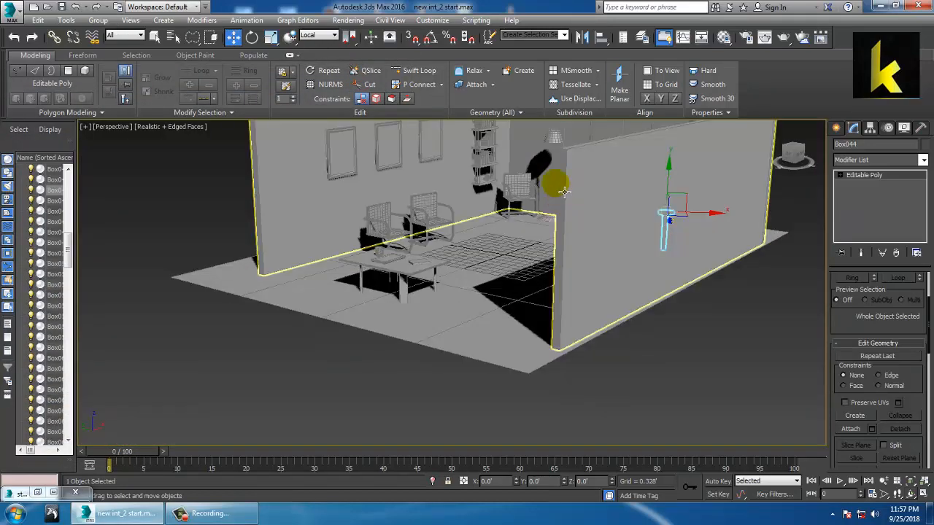
pyautogui.keyDown('alt'); pyautogui.moveTo(564, 191); pyautogui.dragTo(599, 265, button='middle'); pyautogui.keyUp('alt')
pyautogui.scroll(6, 595, 266)
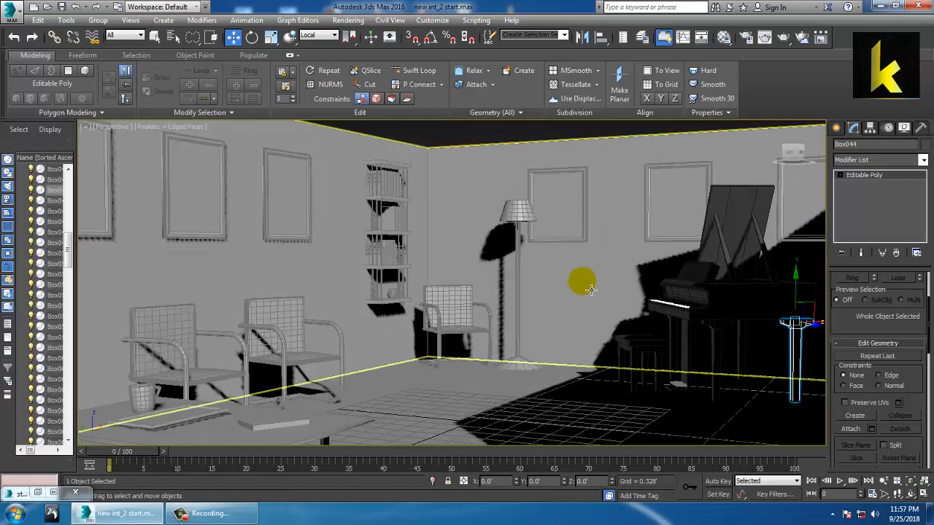
pyautogui.scroll(5, 591, 289)
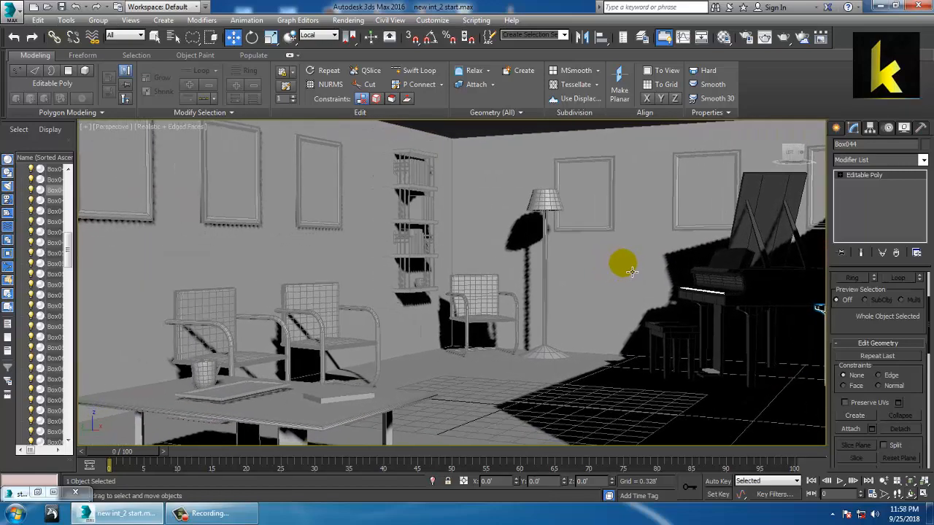
pyautogui.keyDown('alt'); pyautogui.moveTo(632, 271); pyautogui.dragTo(627, 271, button='middle'); pyautogui.keyUp('alt')
pyautogui.scroll(-5, 608, 285)
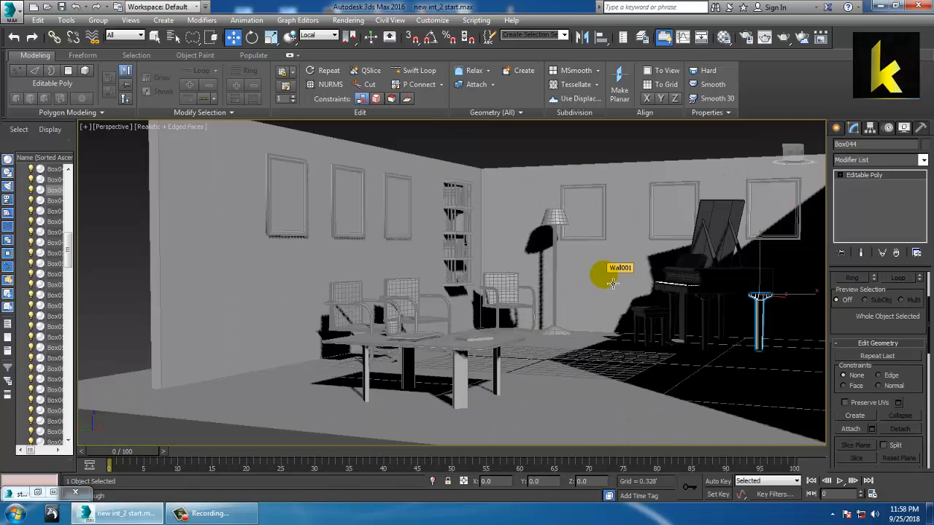
pyautogui.moveTo(601, 287)
pyautogui.mouseDown(button='middle')
pyautogui.moveTo(594, 273)
pyautogui.moveTo(573, 281)
pyautogui.moveTo(597, 296)
pyautogui.mouseUp(button='middle')
pyautogui.hotkey('shift', 'f')
pyautogui.hotkey('shift', 'f')
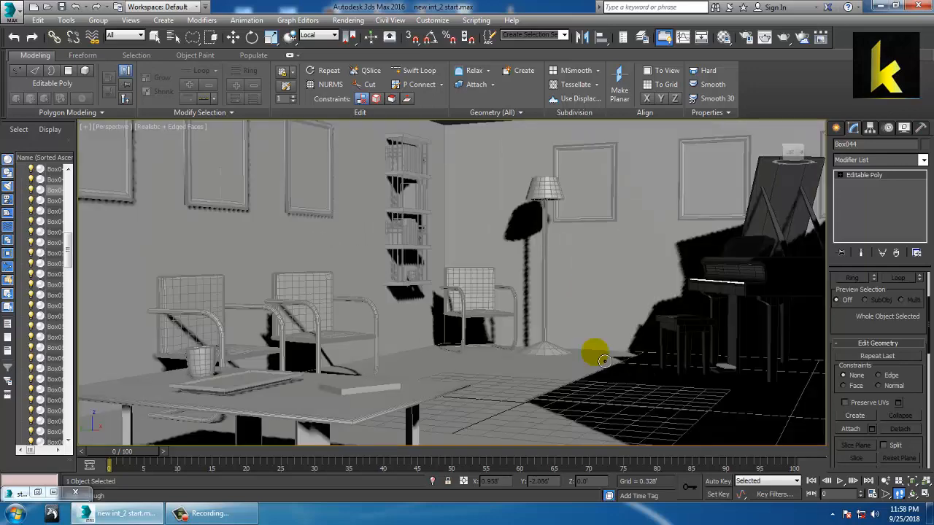
# Step: Select the physical camera, then the floor plane, and examine the whole room in the perspective view
pyautogui.click(604, 362)
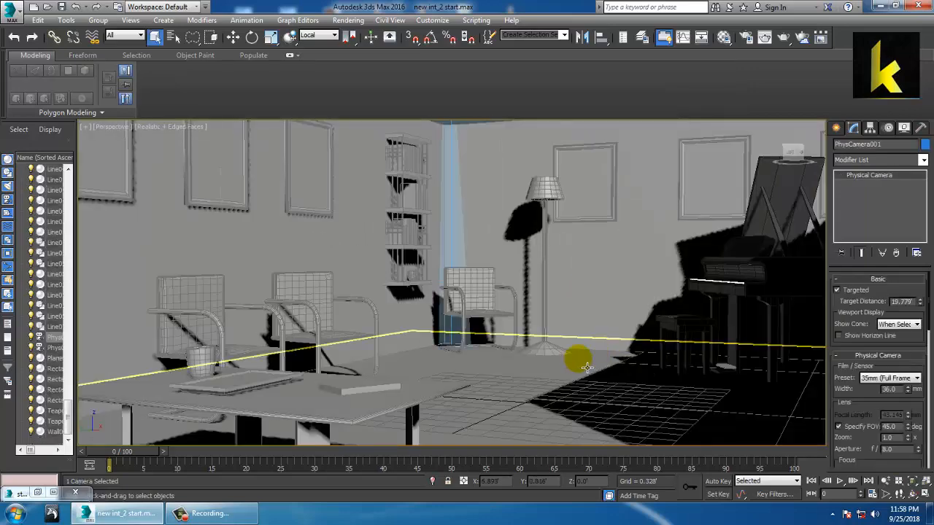
pyautogui.press('z')
pyautogui.keyDown('alt'); pyautogui.moveTo(626, 348); pyautogui.dragTo(613, 308, button='middle'); pyautogui.keyUp('alt')
pyautogui.click(512, 253)
pyautogui.scroll(5, 634, 336)
pyautogui.scroll(-3, 640, 329)
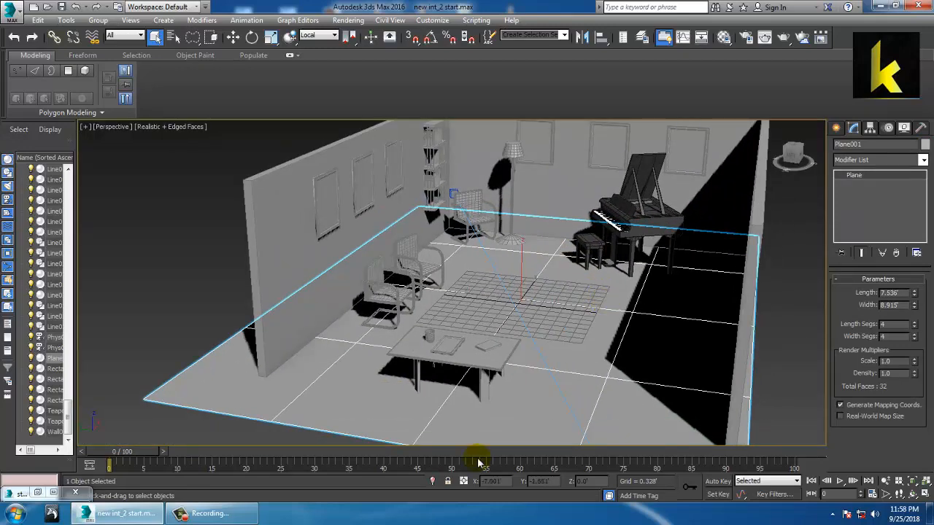
pyautogui.click(244, 515)
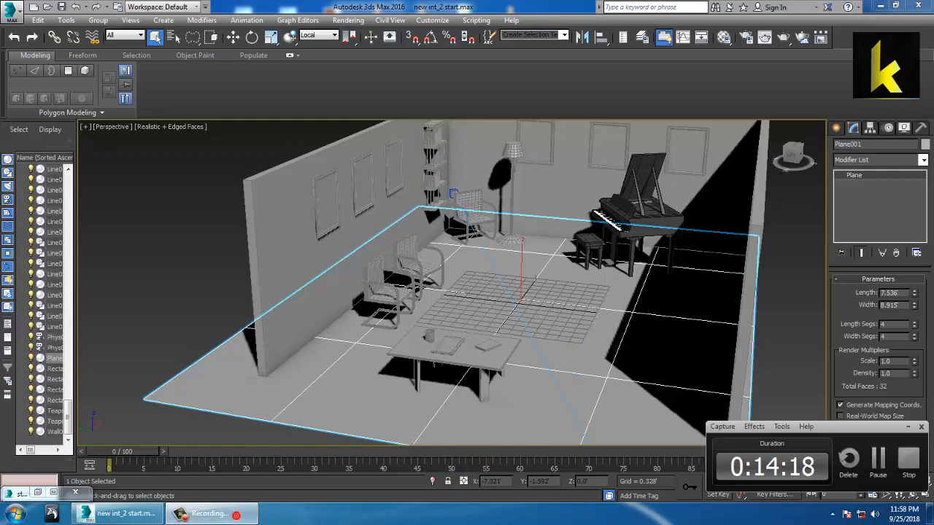
pyautogui.click(914, 468)
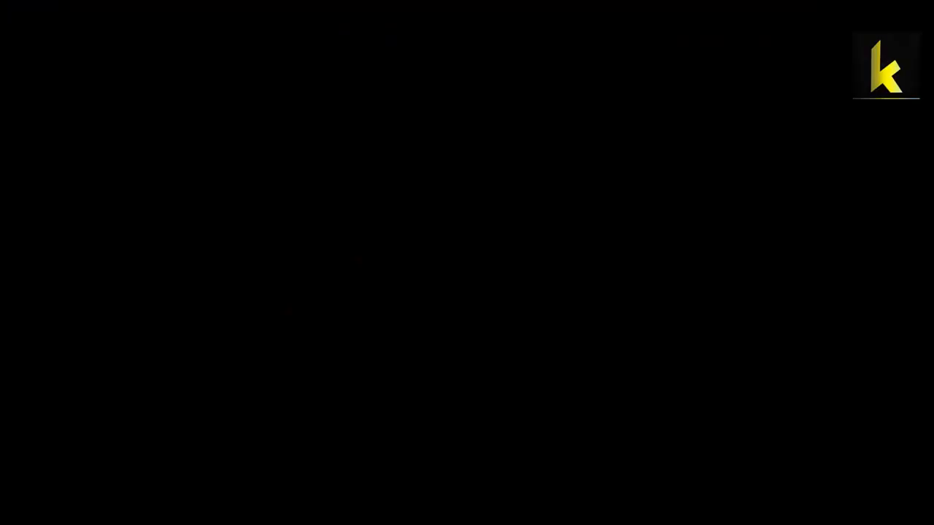